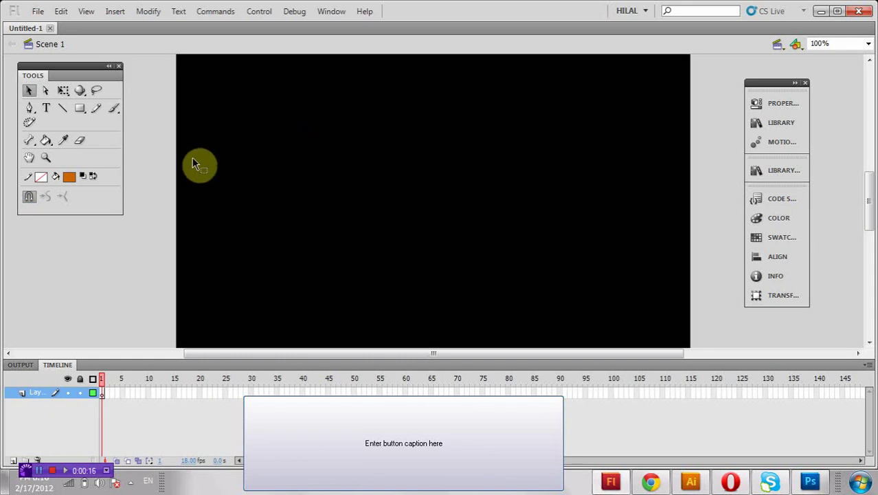
Step: Set the stage background colour to white and move the collapsed panel group clear of the stage
left_click(777, 104)
left_click(620, 328)
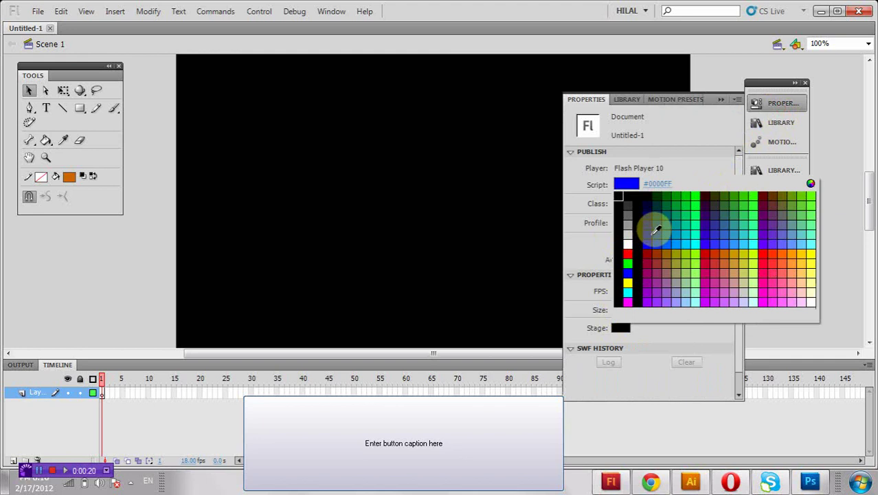
left_click(631, 239)
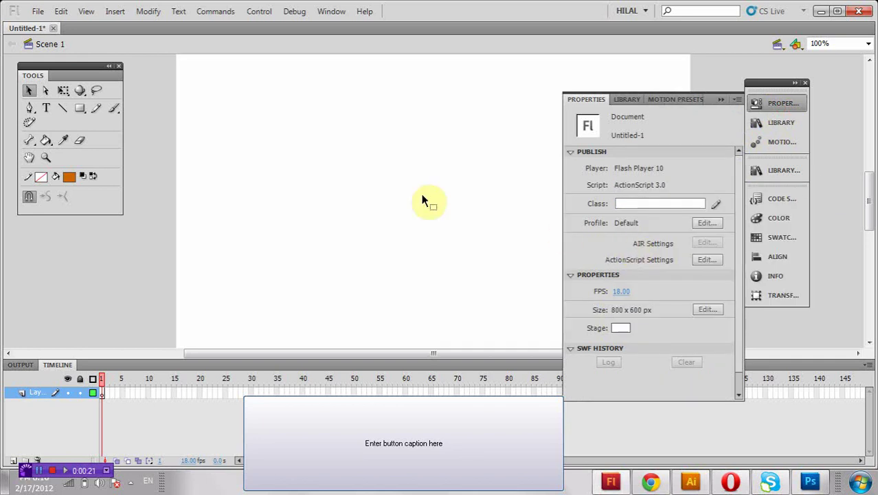
left_click(722, 99)
left_click_drag(764, 83, 817, 87)
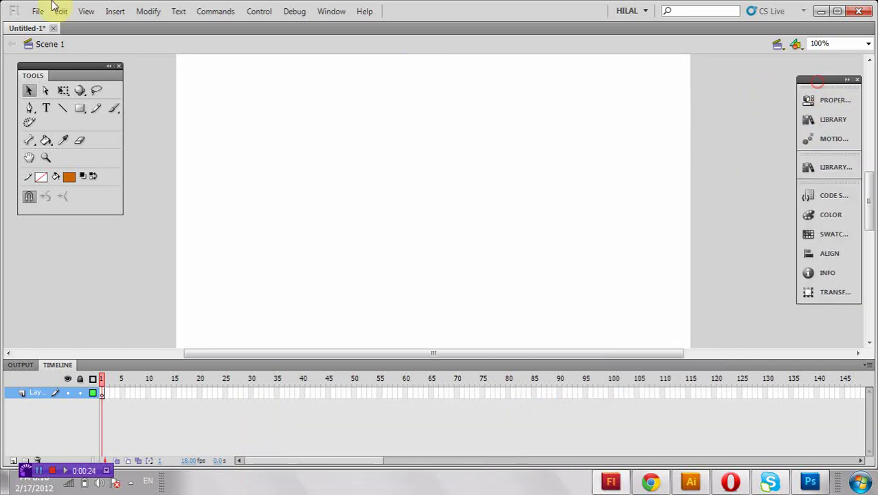
Step: Import the four pictures from the jpec subfolder of the desktop's SLID SHOW folder onto the stage and close the folder window
left_click(38, 11)
left_click(285, 113)
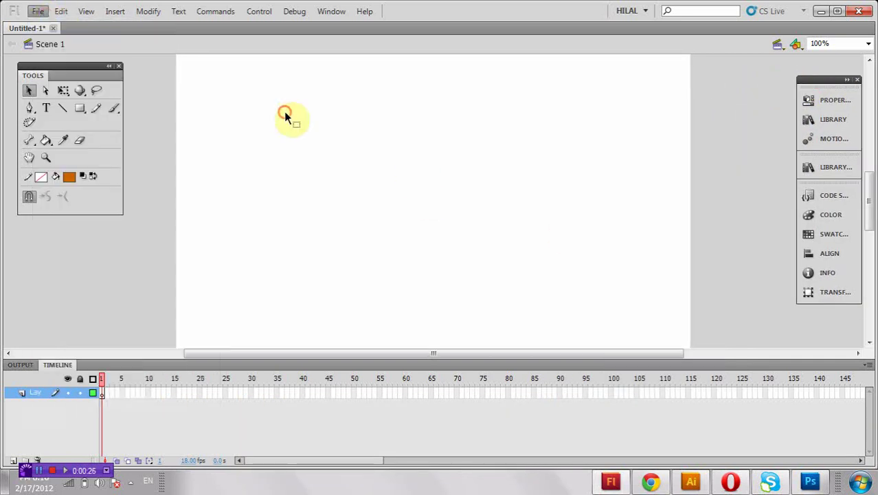
left_click(822, 11)
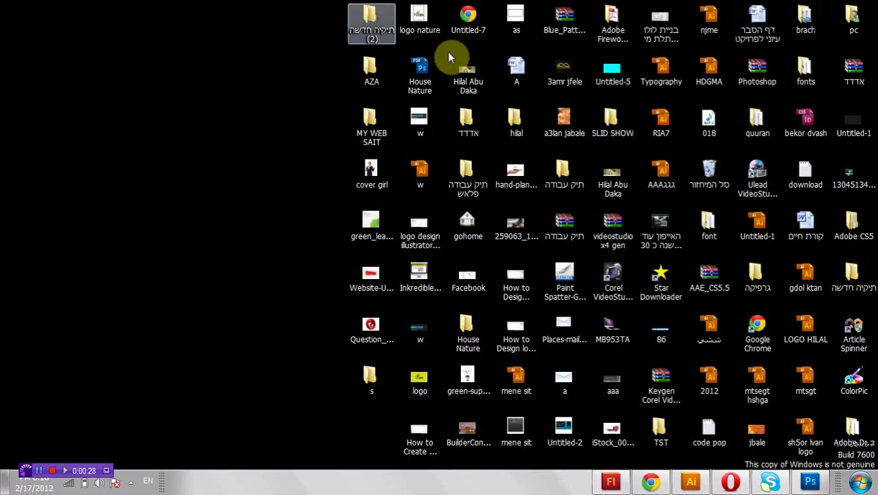
left_click(564, 180)
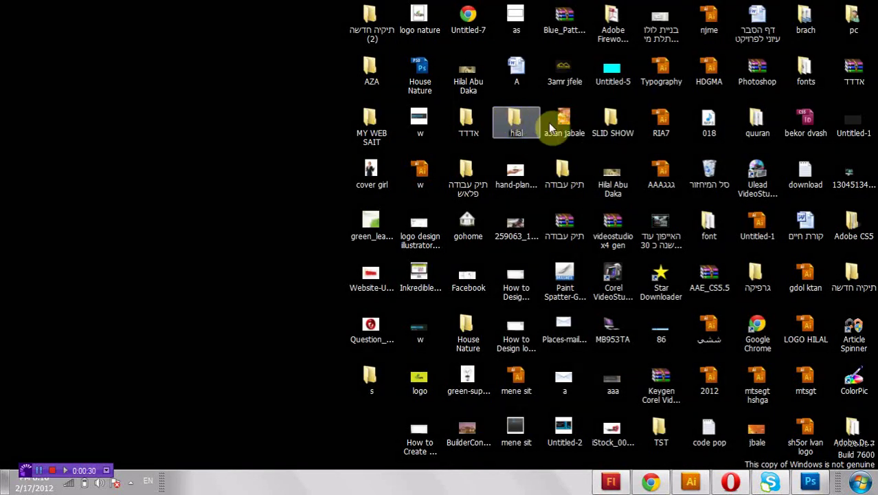
left_click(618, 130)
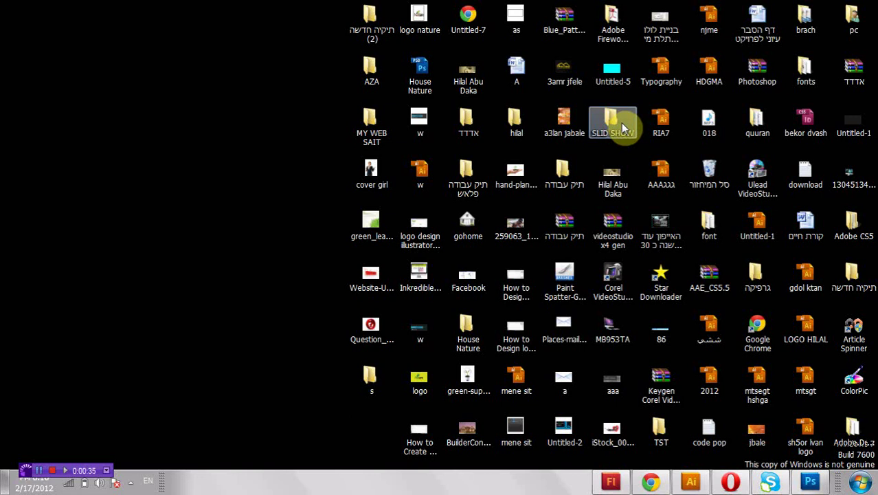
double_click(621, 125)
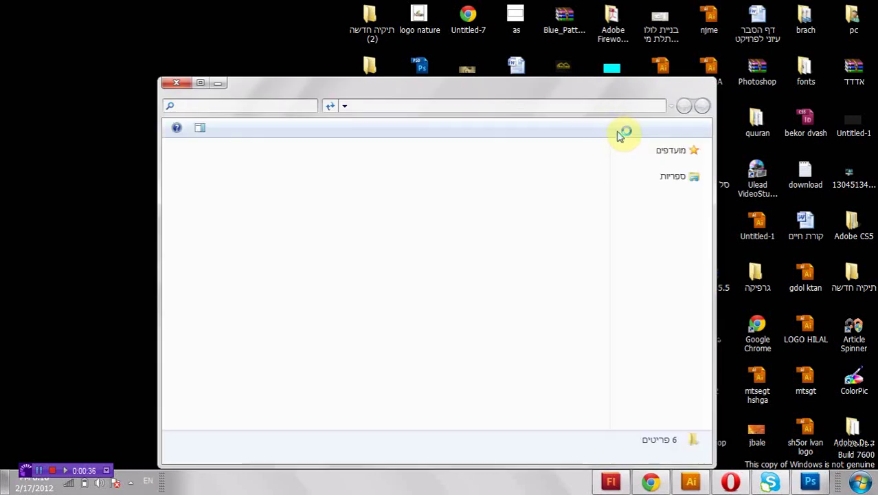
left_click(587, 191)
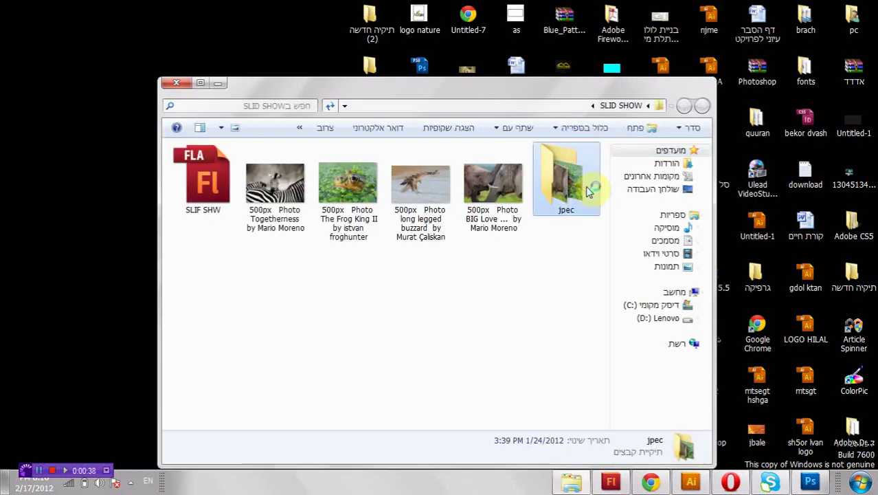
double_click(587, 191)
left_click_drag(245, 235, 529, 206)
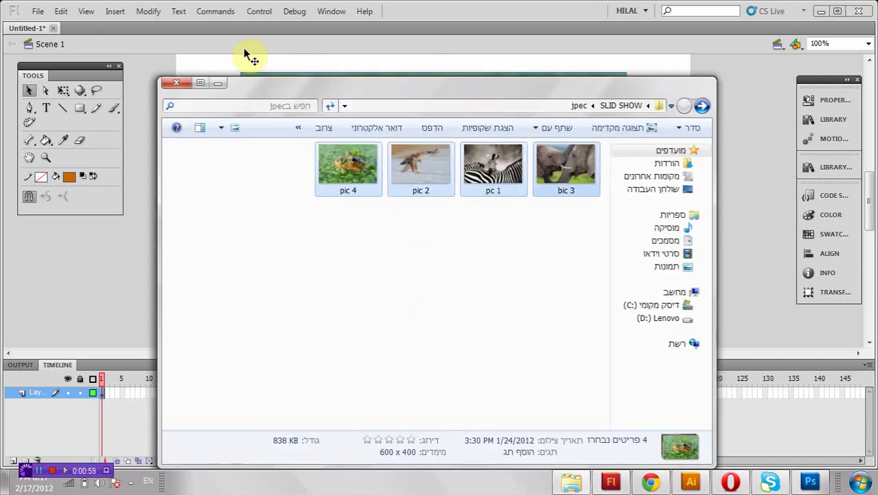
left_click(173, 83)
Step: Delete the imported frog picture from the stage
scroll(587, 239, "up", 3)
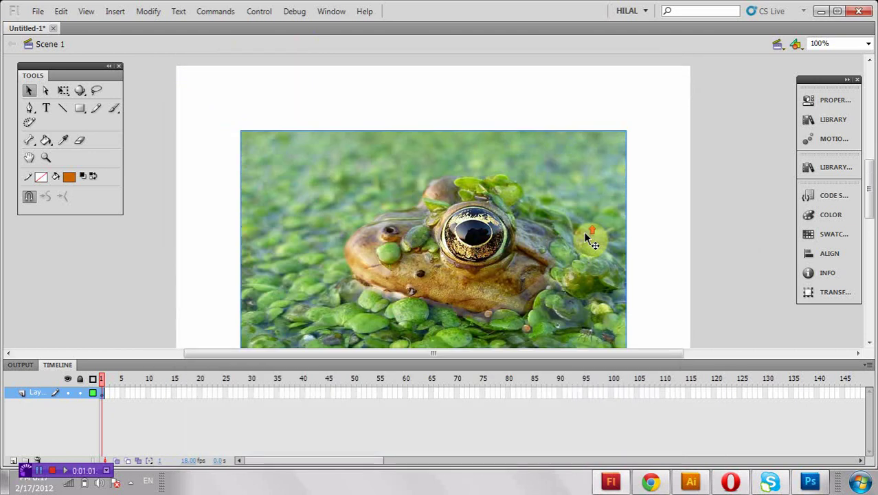
scroll(589, 240, "down", 3)
scroll(591, 239, "up", 3)
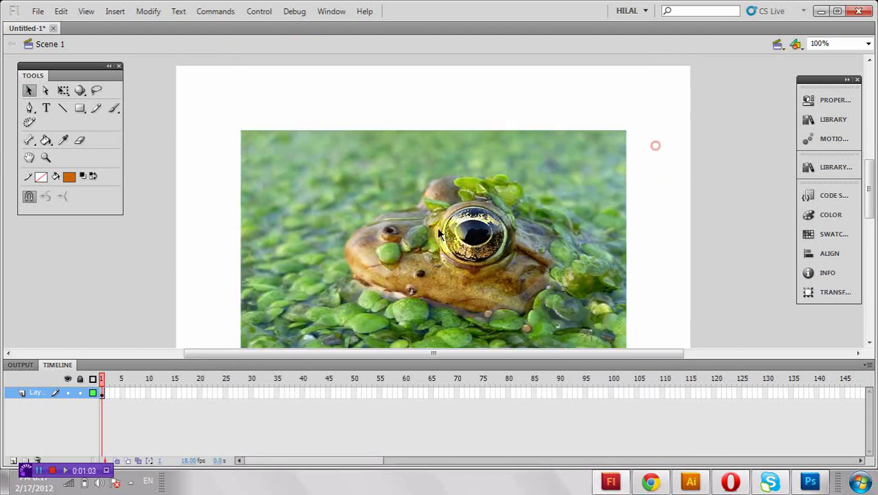
left_click(463, 237)
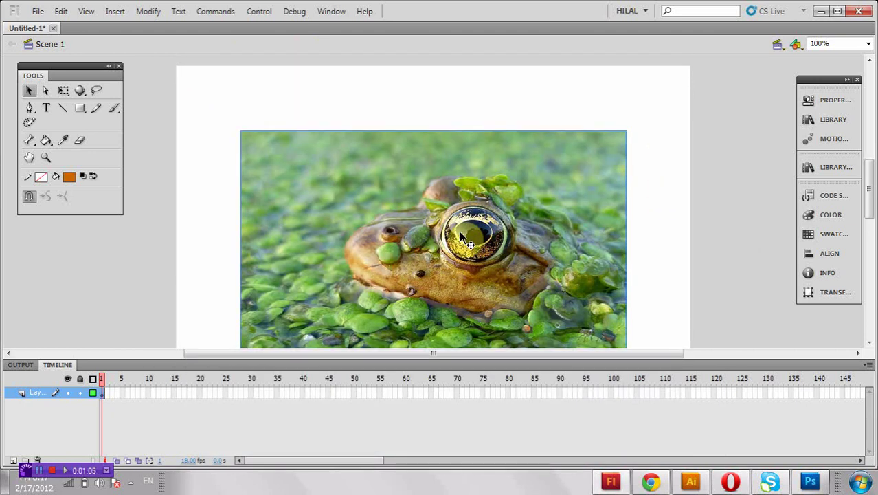
key("Delete")
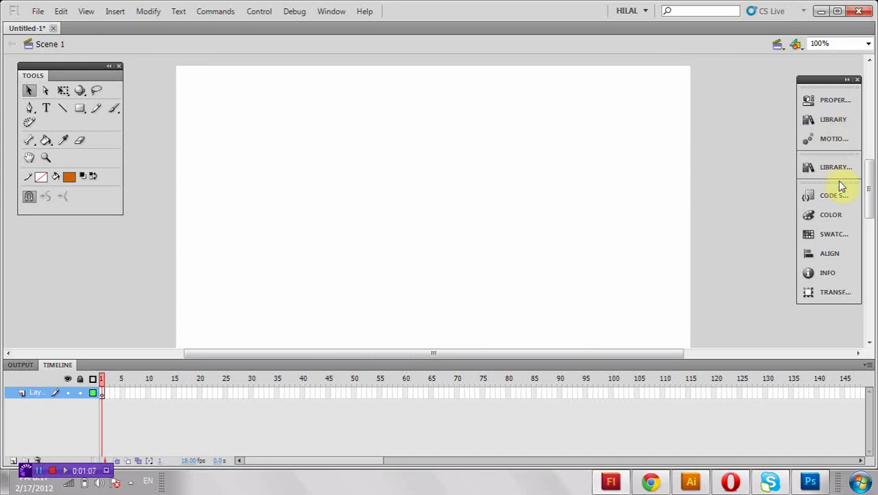
Step: Preview the imported pictures in the document library and place pic 2.jpg on the stage in frame 1
left_click(831, 106)
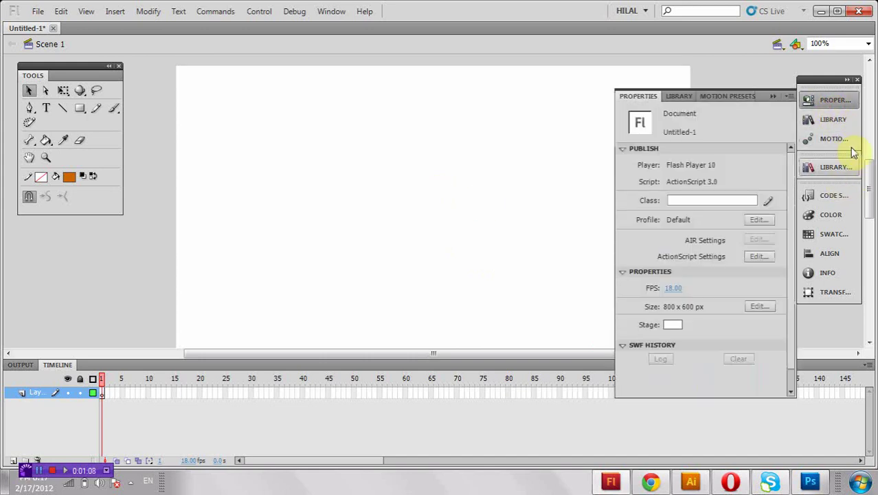
left_click(835, 123)
left_click(657, 225)
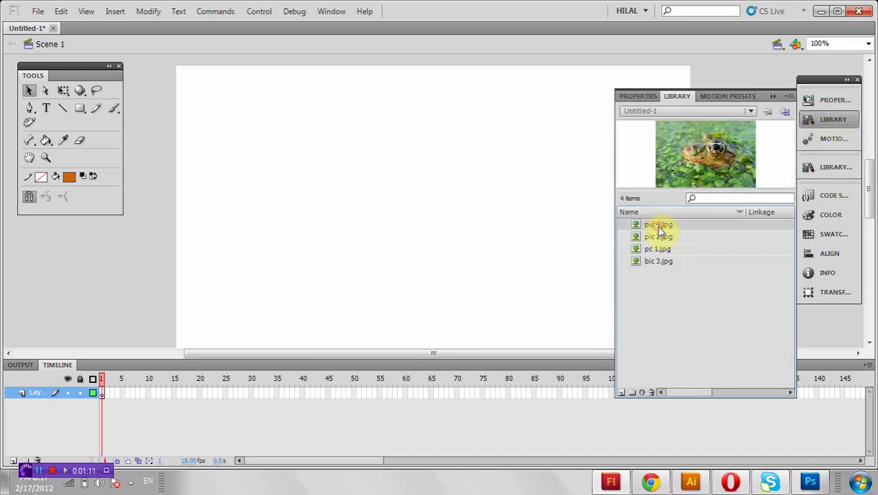
left_click(665, 237)
left_click(670, 249)
left_click(658, 236)
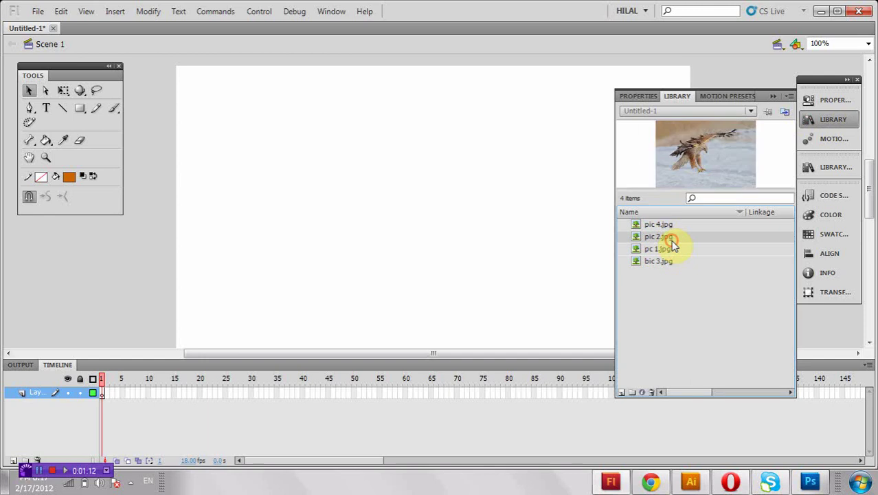
left_click_drag(686, 184, 419, 246)
Step: Centre the eagle picture vertically relative to the stage
left_click(833, 100)
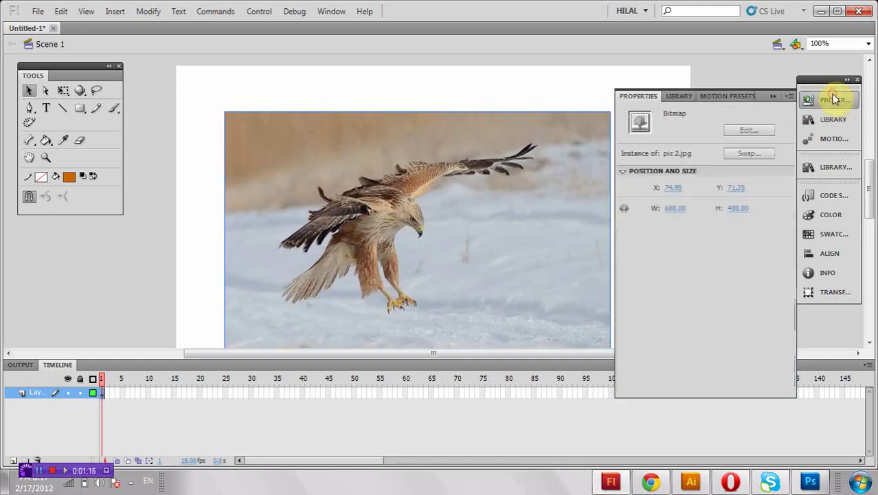
left_click(835, 254)
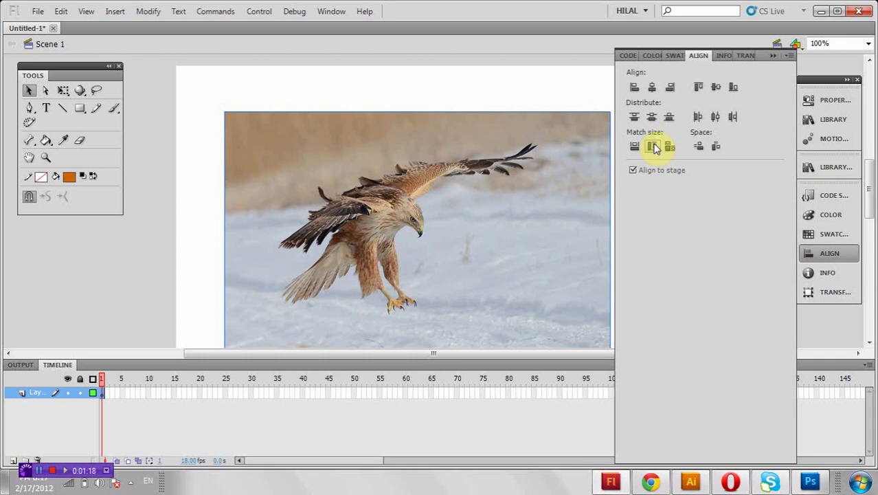
left_click(716, 88)
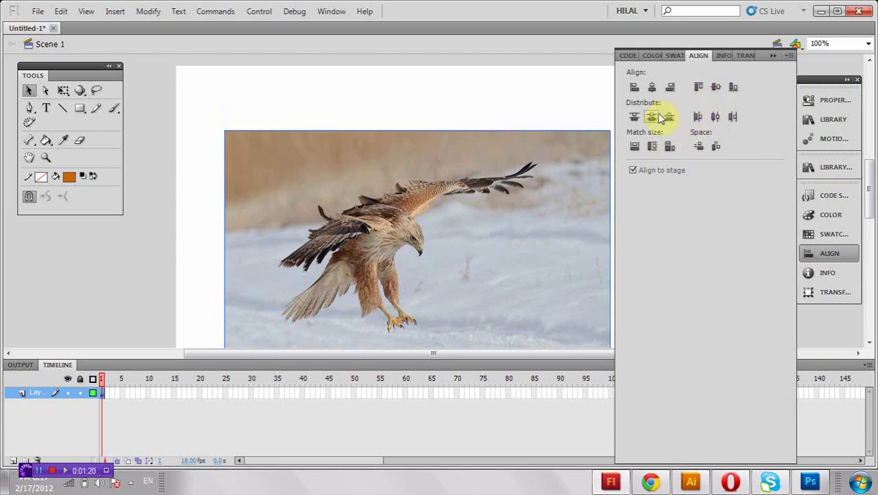
left_click(437, 100)
scroll(439, 108, "down", 2)
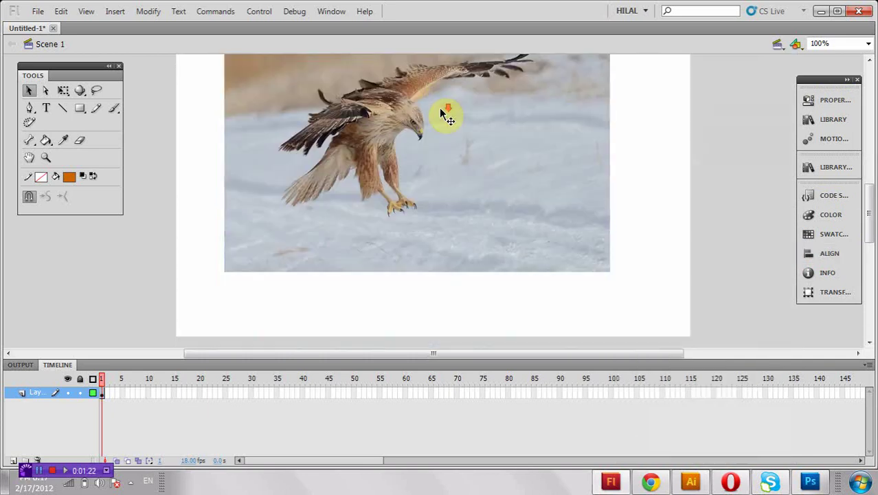
scroll(443, 114, "up", 1)
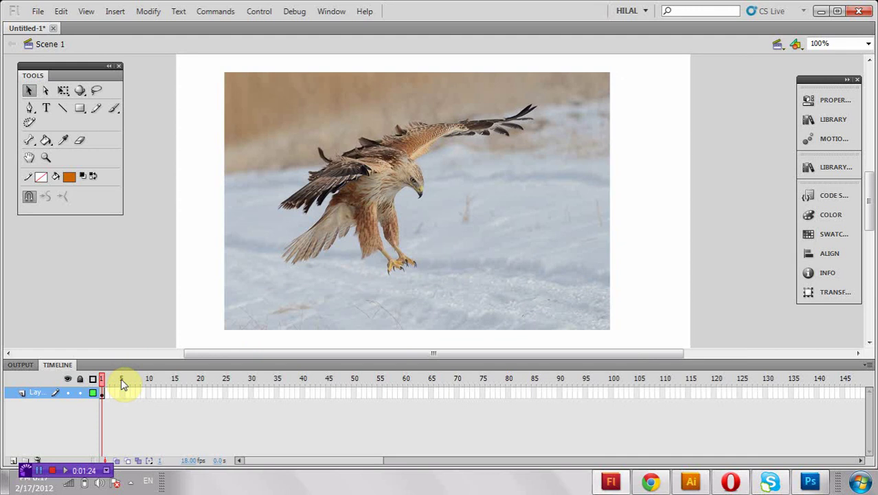
Step: Insert a keyframe at frame 2 and delete the copied eagle picture from it
key("F6")
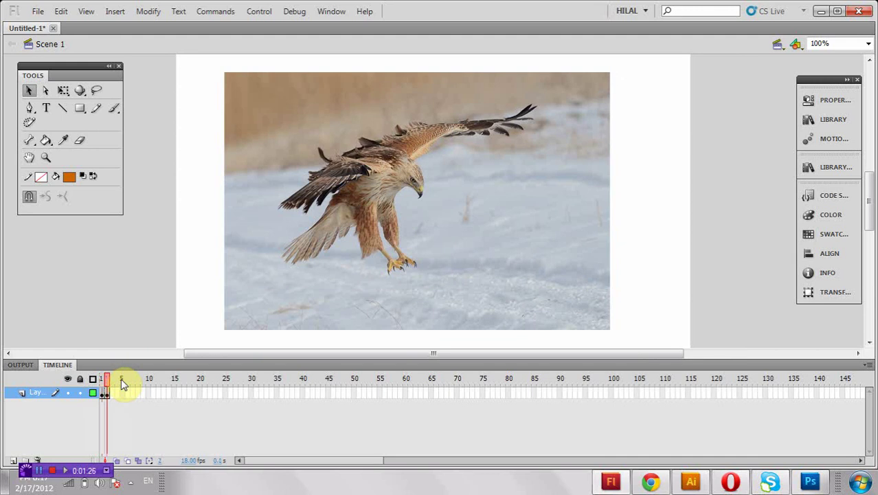
left_click(349, 292)
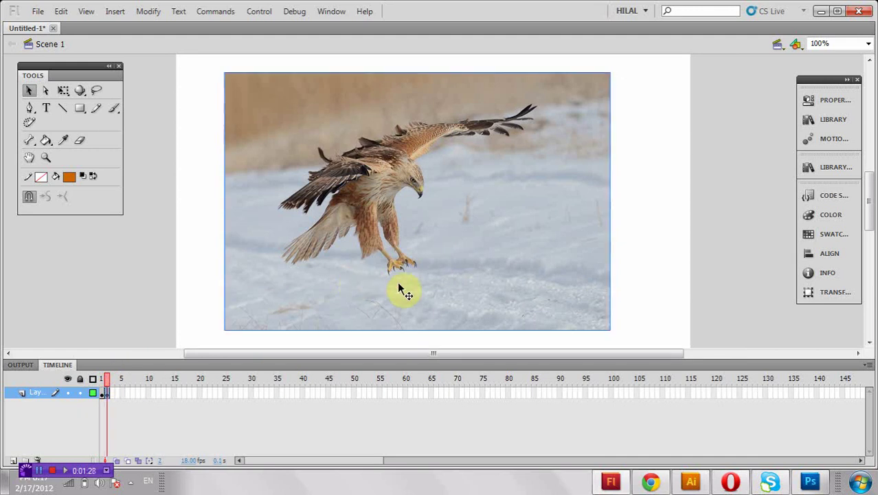
key("Delete")
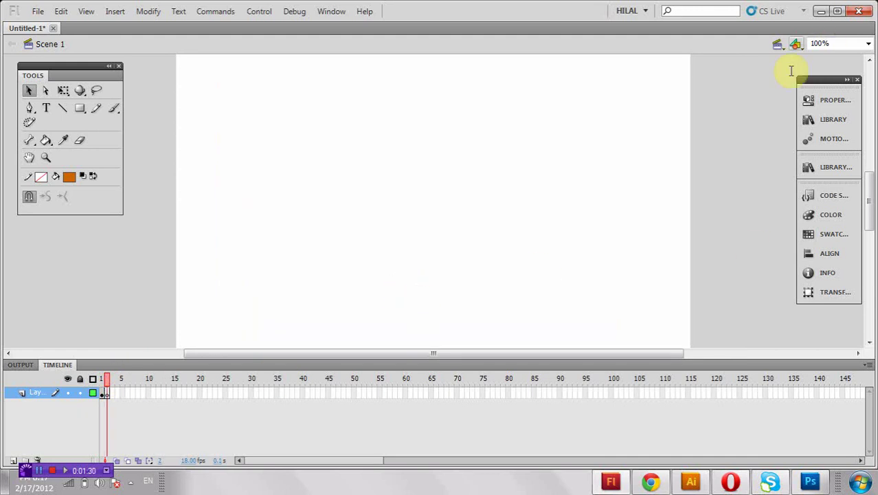
Step: Place pic 4.jpg from the document library on the stage in frame 2
left_click(829, 169)
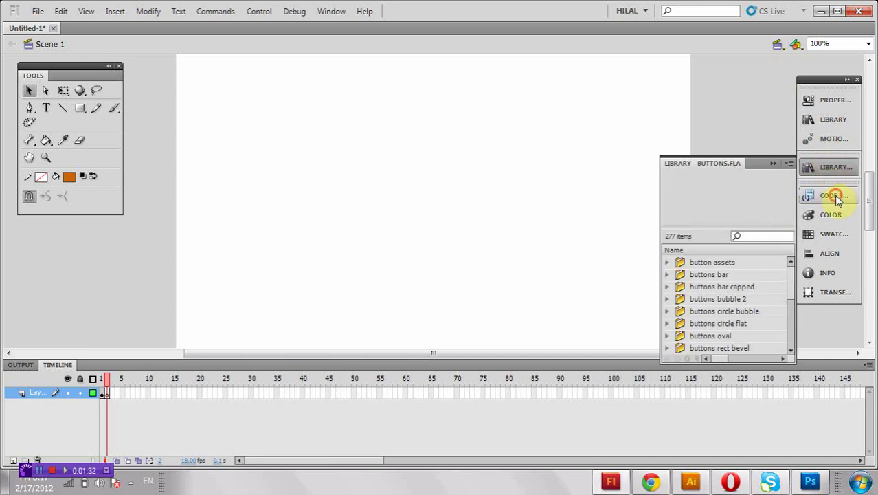
left_click(833, 195)
left_click(824, 125)
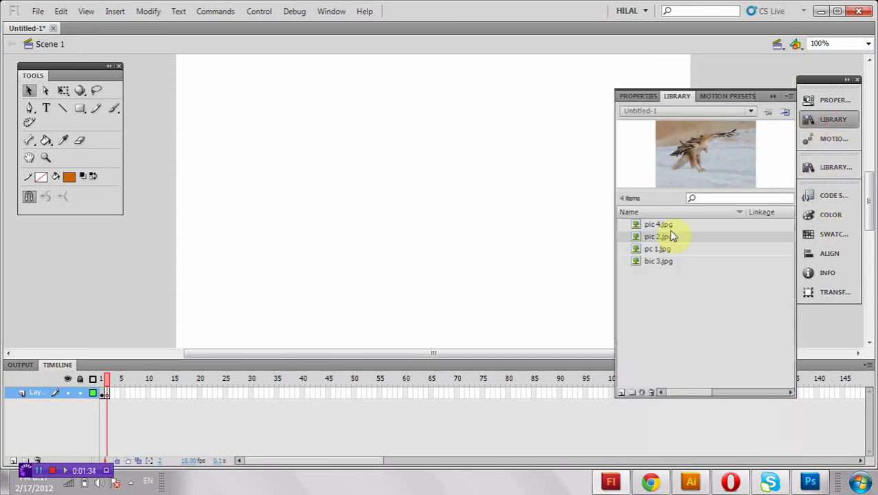
left_click_drag(661, 226, 420, 220)
Step: Centre the frog picture vertically and horizontally relative to the stage
left_click(809, 102)
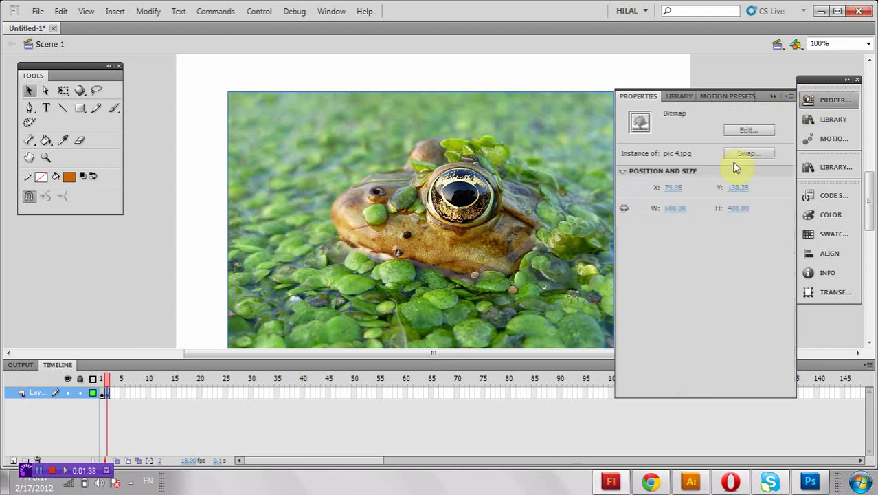
left_click(829, 253)
left_click(714, 88)
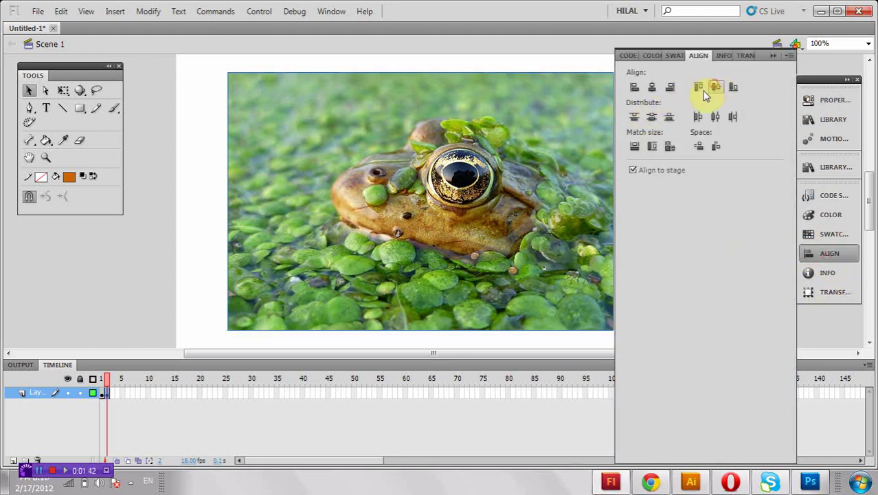
left_click(656, 89)
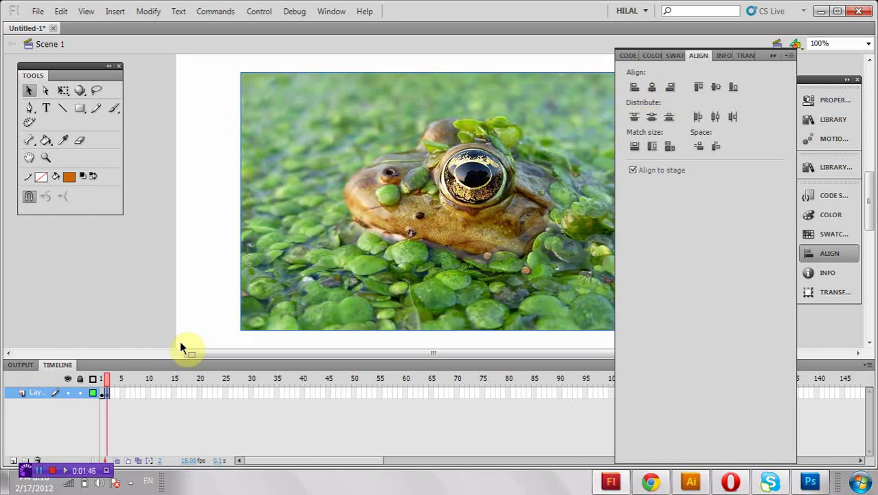
Step: Insert a keyframe at frame 3 and delete the copied frog picture from it
key("F6")
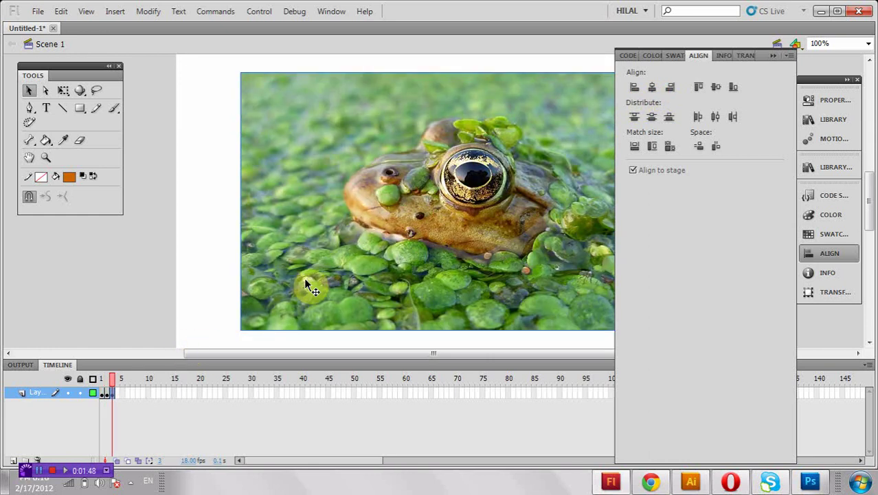
left_click(328, 265)
key("Delete")
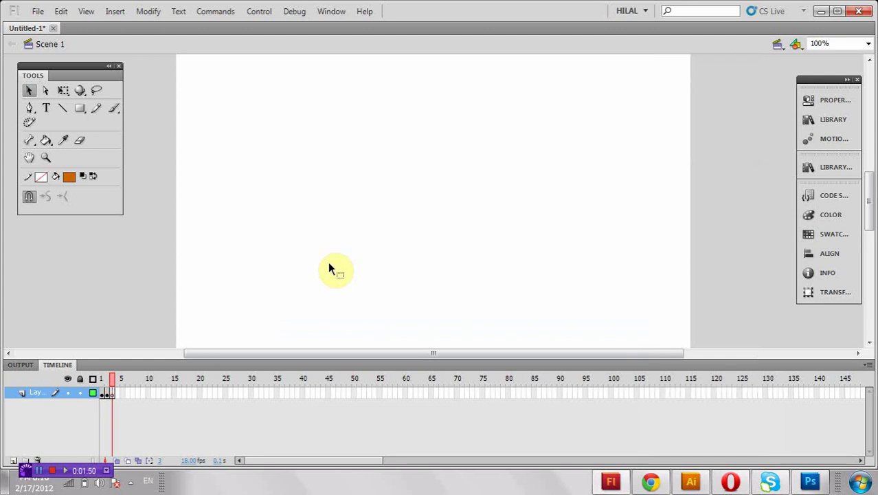
Step: Place bic 3.jpg from the document library on the stage in frame 3
left_click(830, 102)
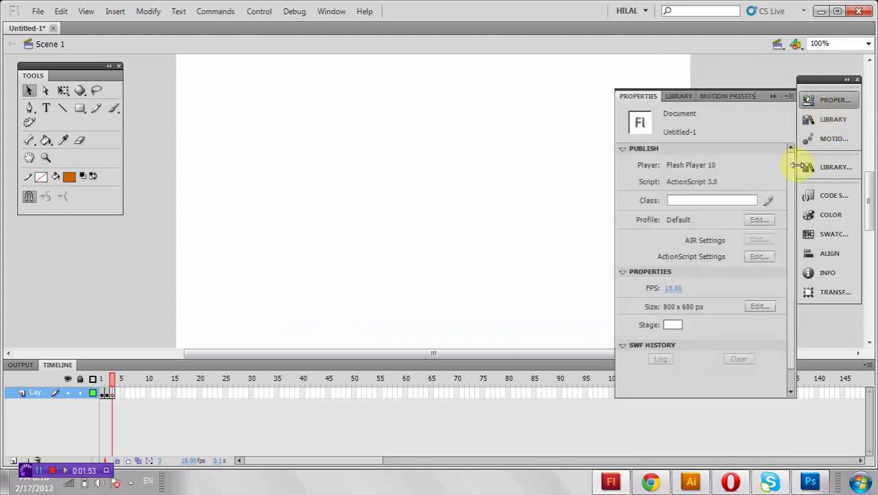
left_click(833, 119)
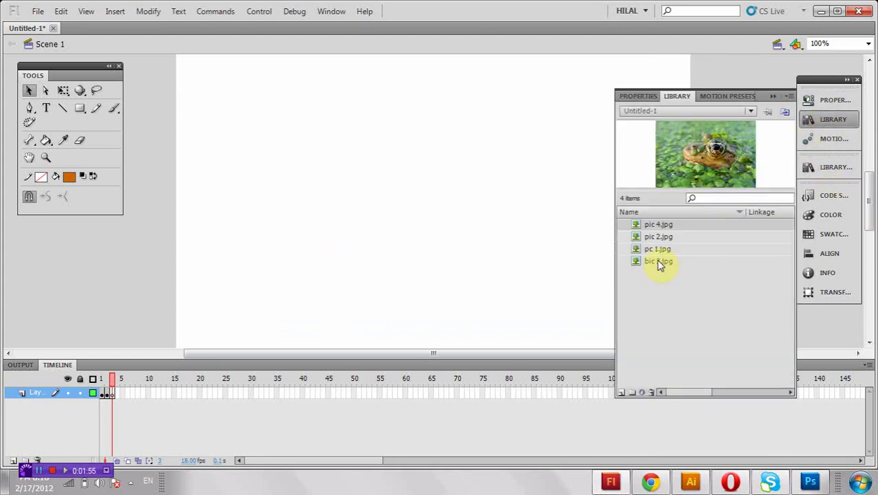
left_click_drag(658, 261, 440, 227)
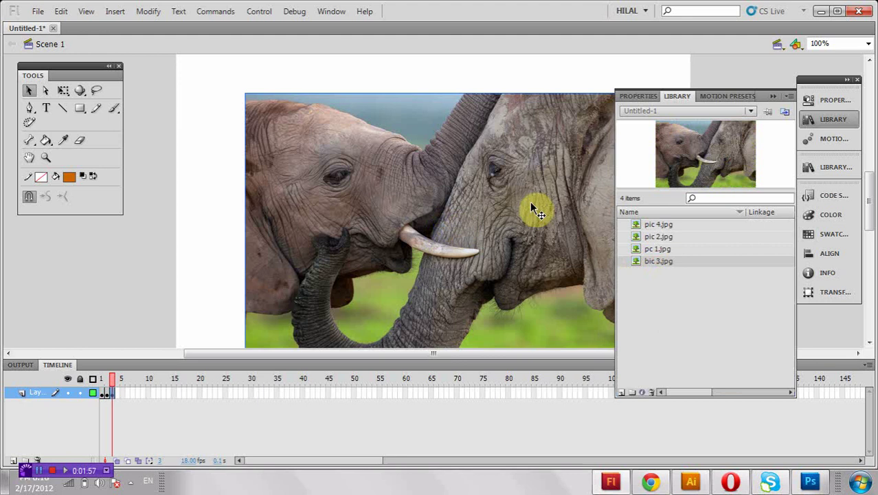
Step: Centre the elephant picture in frame 3 vertically and horizontally relative to the stage
left_click(833, 119)
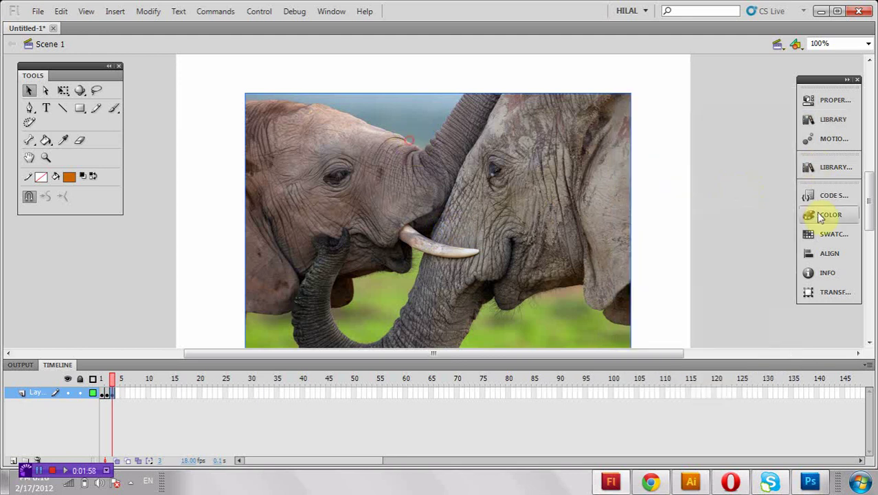
left_click(833, 254)
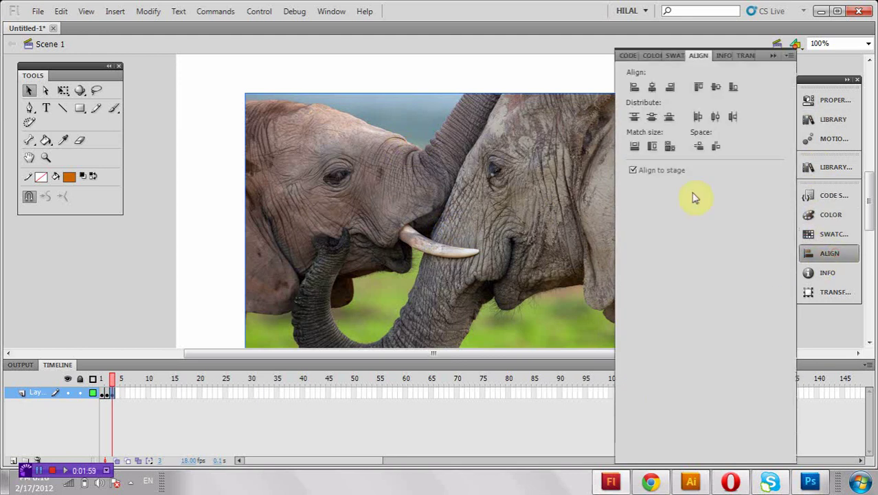
left_click(722, 84)
left_click(653, 87)
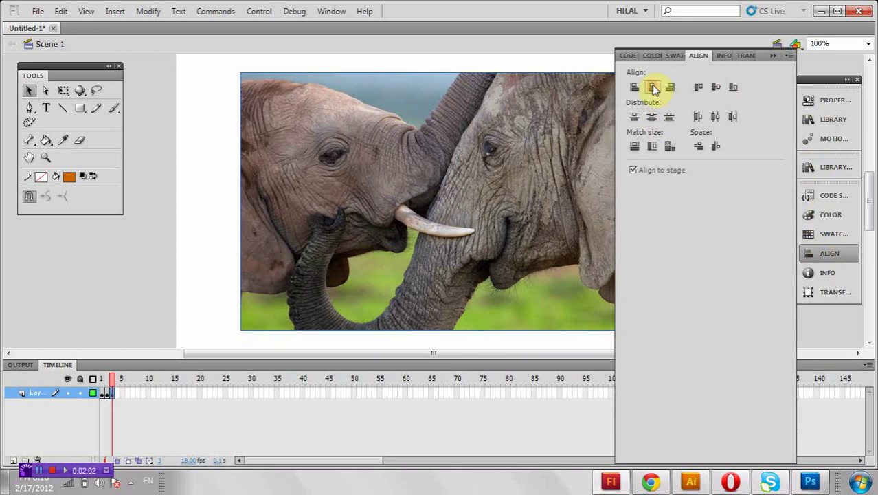
Step: Insert a keyframe at frame 4 and delete the copied elephant picture from it
left_click(300, 286)
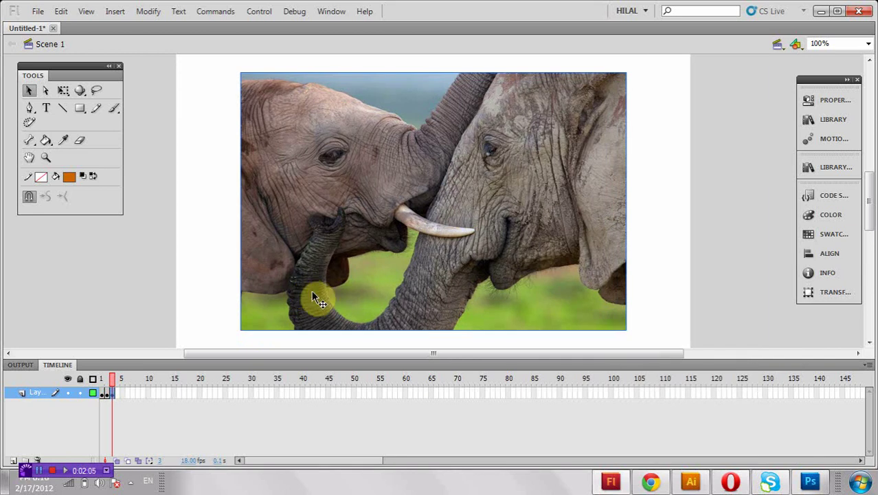
key("F6")
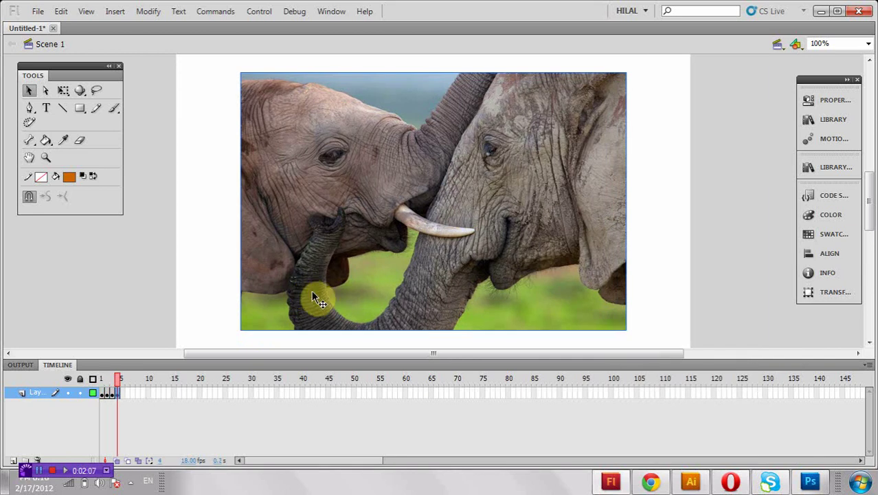
key("Delete")
Step: Place pc 1.jpg from the document library on the stage in frame 4
left_click(833, 115)
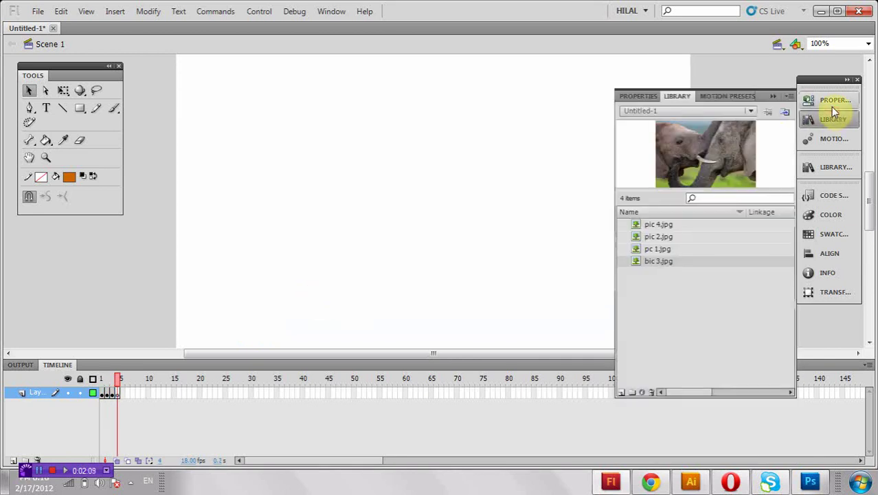
left_click(724, 225)
left_click(703, 239)
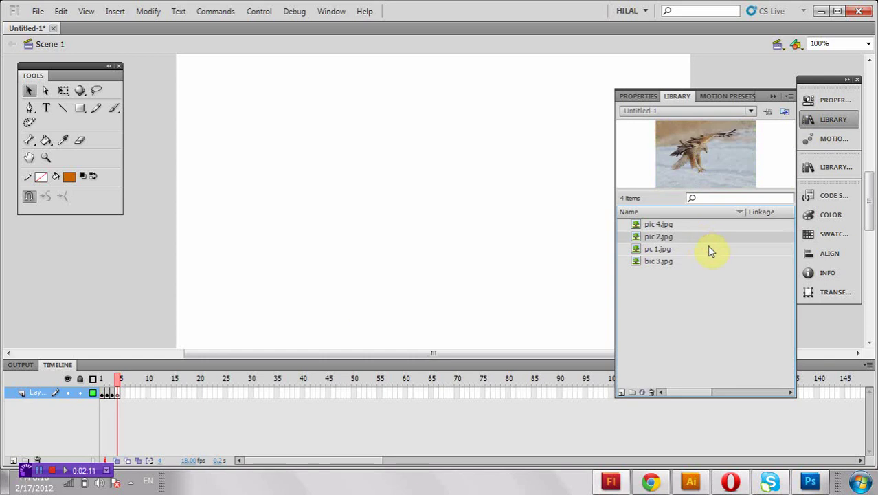
left_click(711, 249)
left_click(687, 111)
left_click_drag(710, 124, 514, 196)
Step: Centre the zebra picture in frame 4 vertically and horizontally relative to the stage
left_click(849, 101)
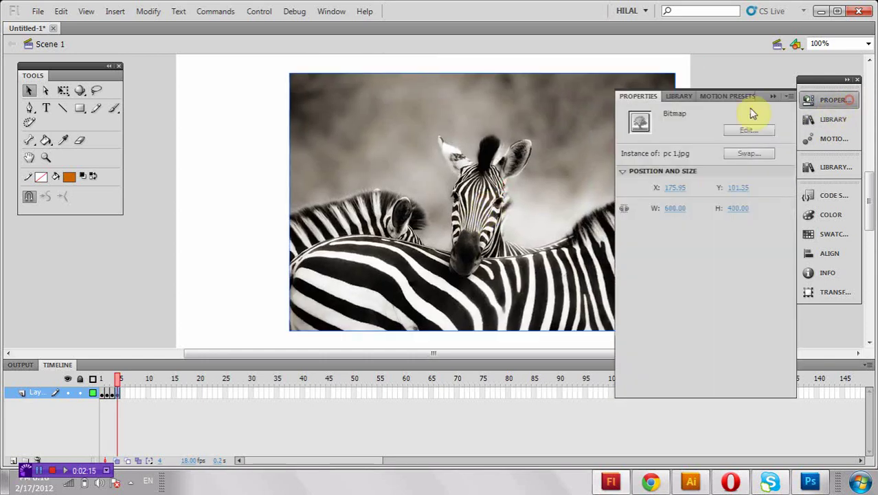
left_click(821, 253)
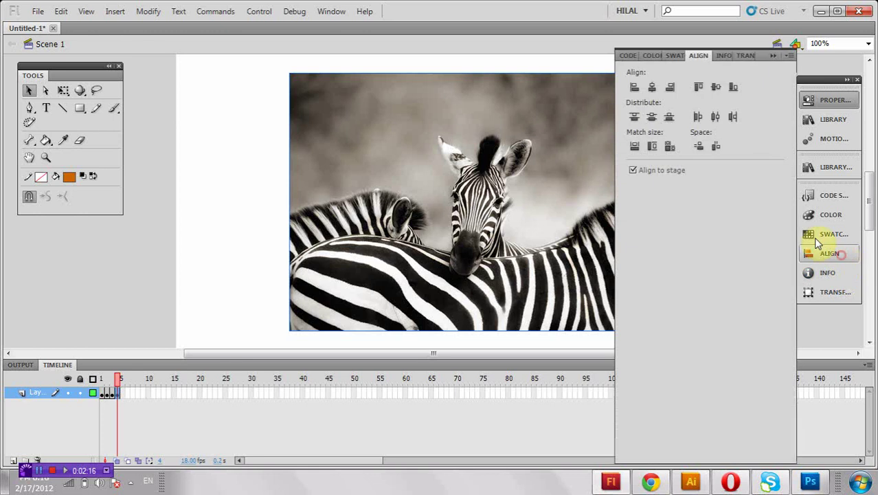
left_click(670, 87)
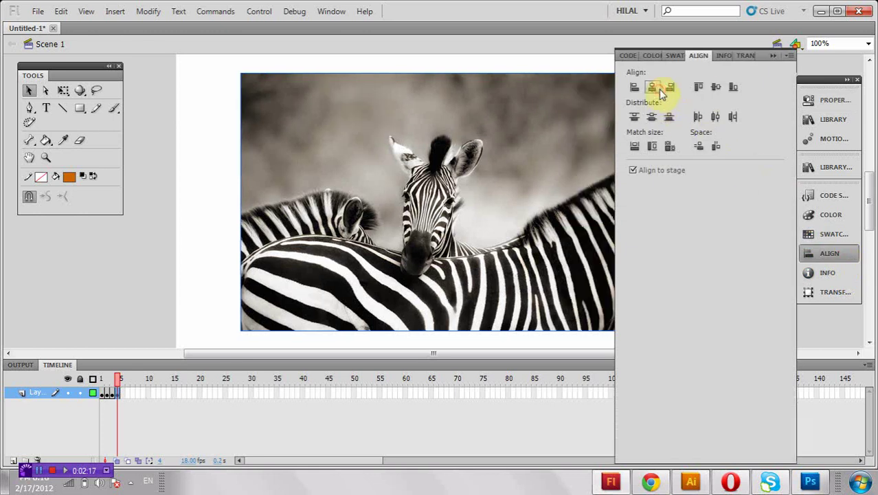
left_click(771, 56)
left_click(770, 83)
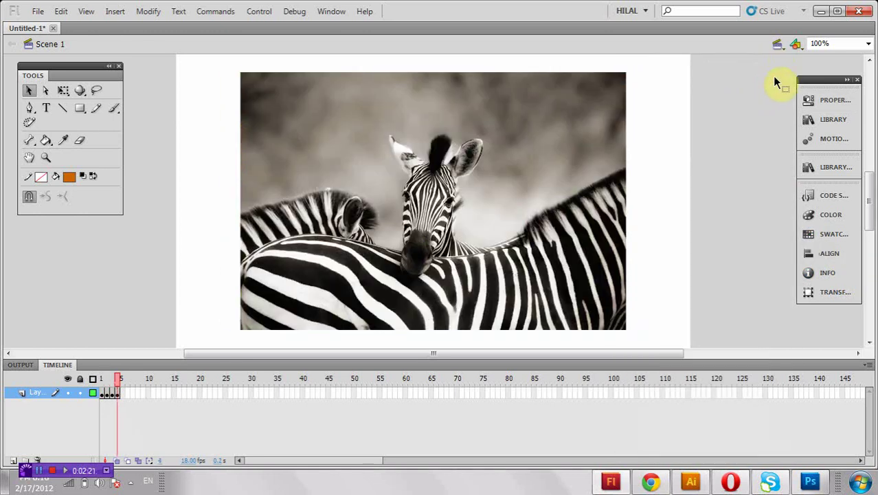
Step: Go back to frame 1 and centre the eagle picture vertically and horizontally relative to the stage
key("Return")
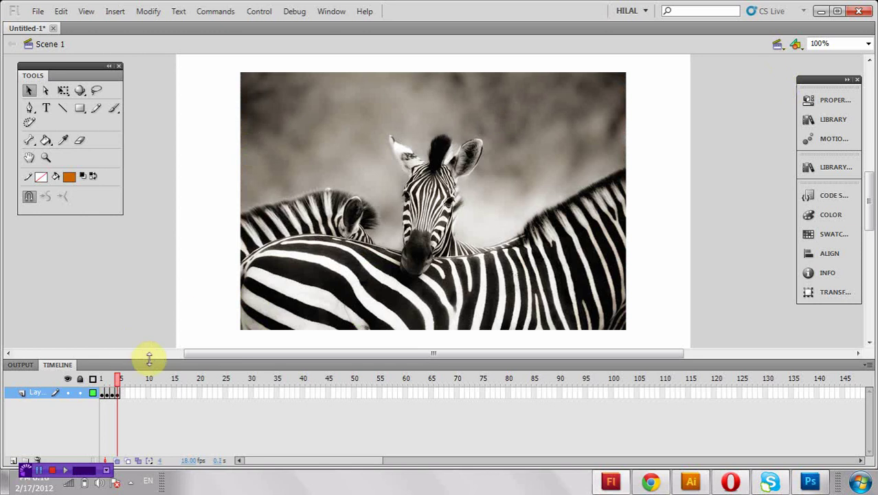
left_click_drag(118, 377, 88, 377)
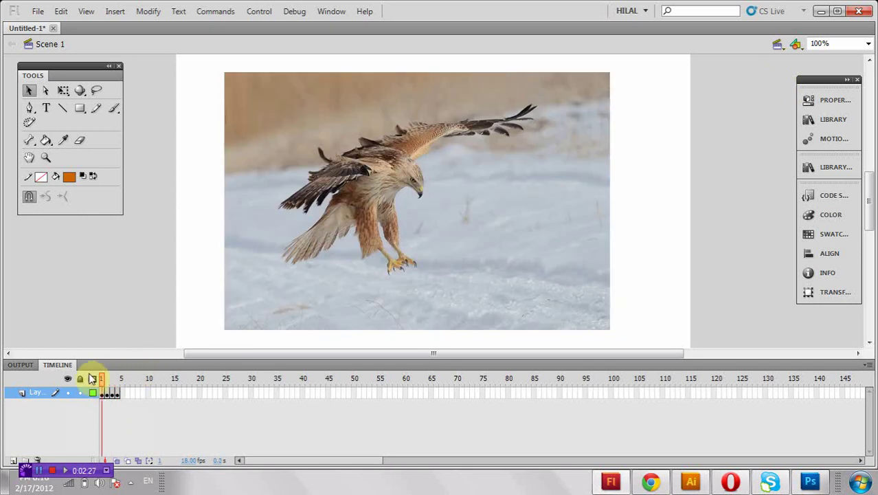
left_click(319, 248)
scroll(332, 231, "up", 3)
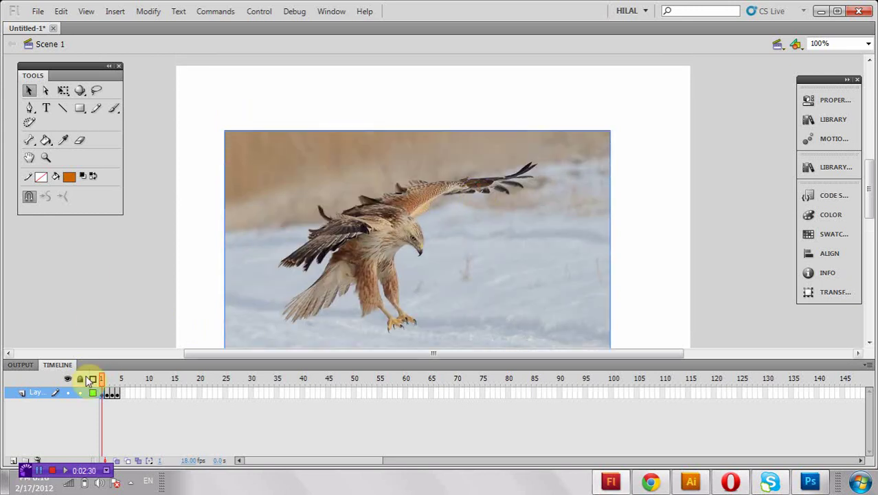
mouse_move(87, 379)
left_mouse_down()
mouse_move(129, 377)
mouse_move(101, 382)
left_mouse_up()
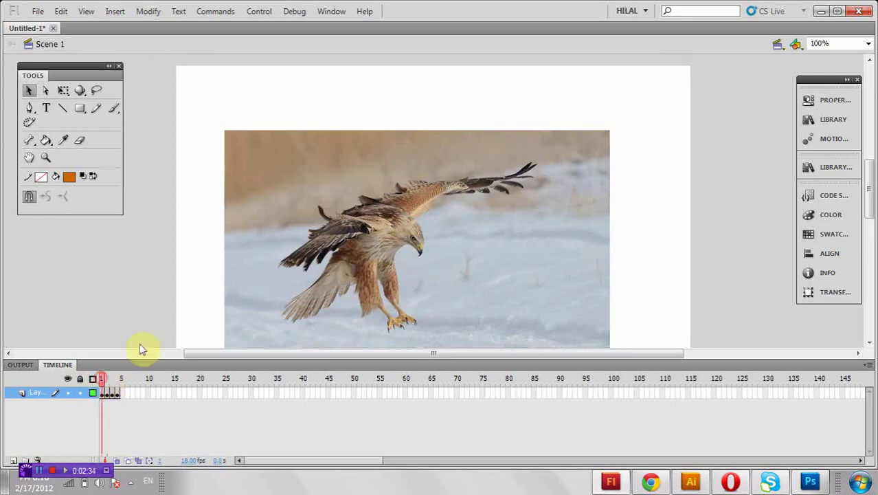
left_click(382, 262)
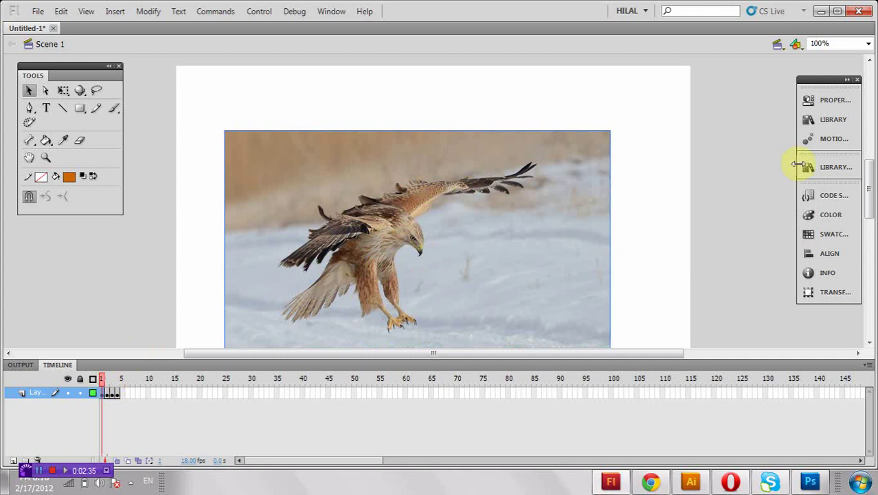
left_click(835, 255)
left_click(653, 87)
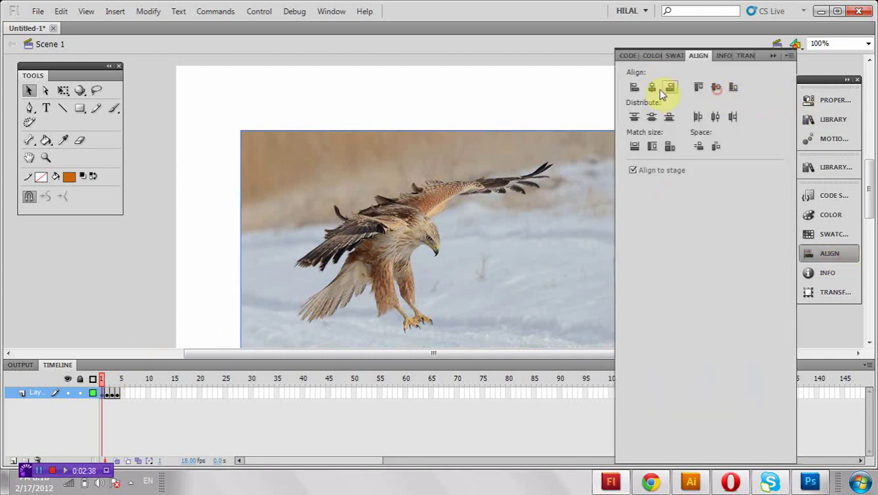
left_click(585, 90)
left_click(559, 164)
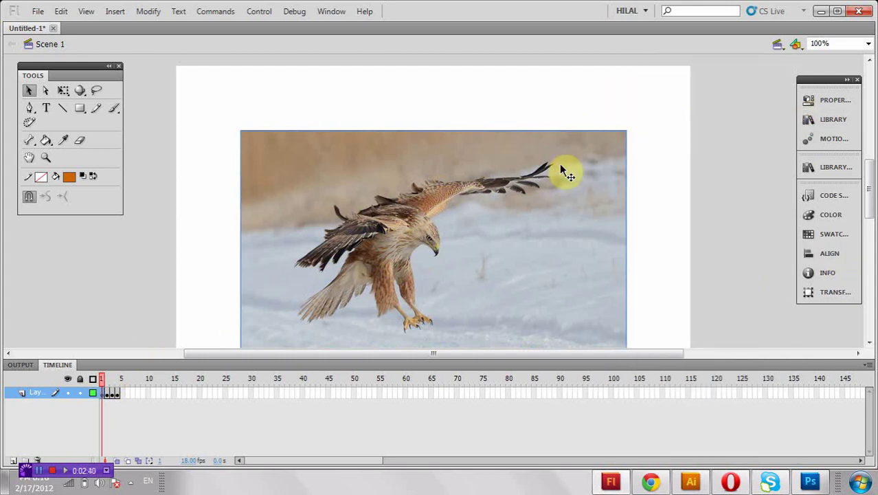
Step: Convert the eagle picture to a Movie Clip symbol and open the symbol for editing in place
key("F8")
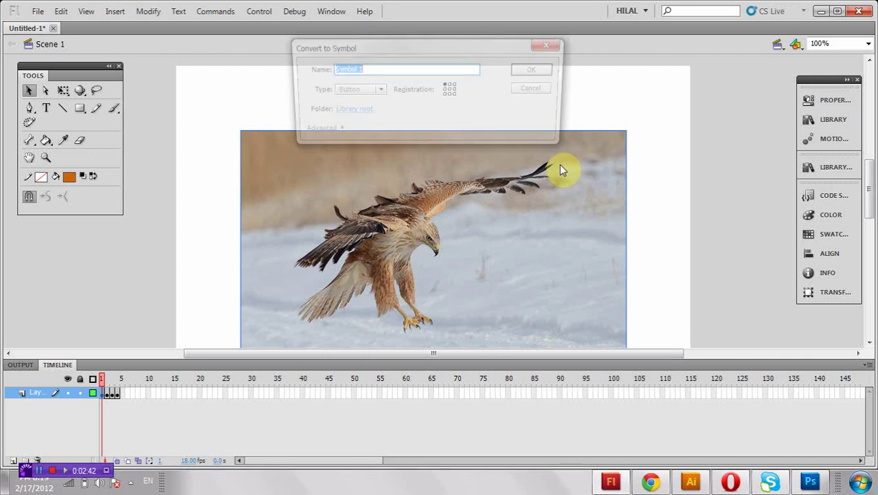
left_click(380, 90)
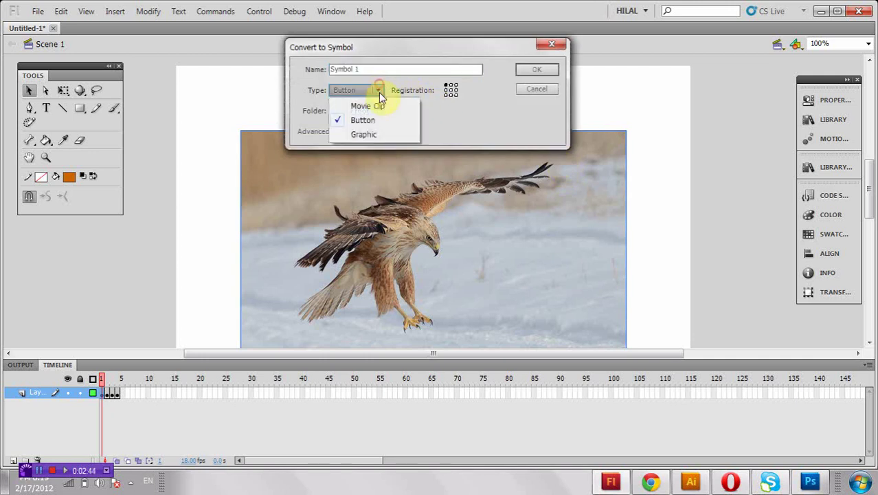
left_click(385, 103)
left_click(537, 70)
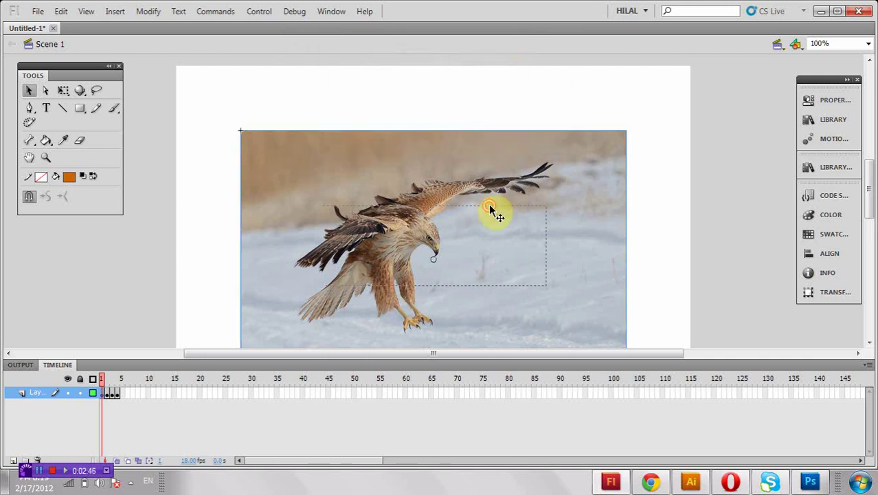
double_click(499, 200)
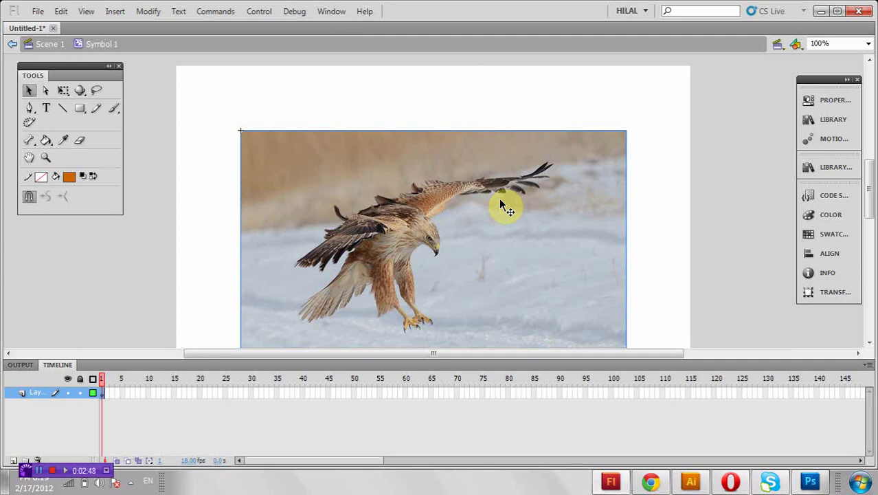
Step: Add a new layer above the eagle picture and draw an orange rectangle about 111 by 387 over the picture's left part
left_click(14, 460)
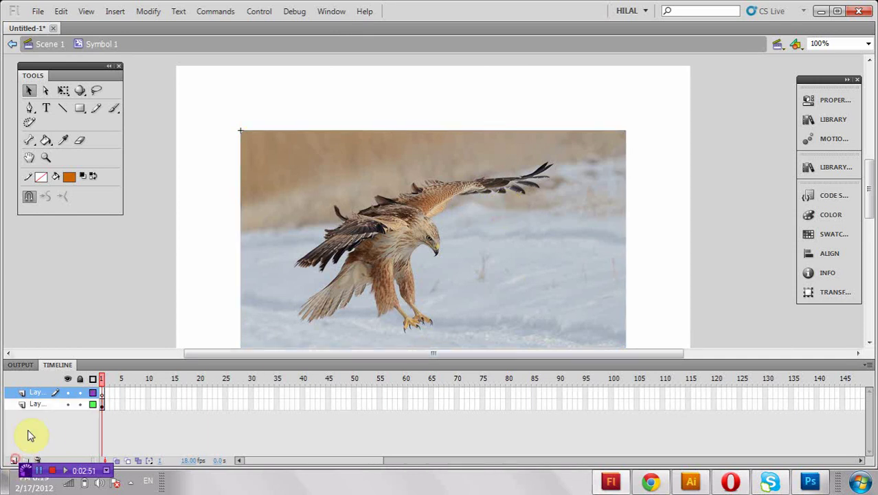
left_click(80, 112)
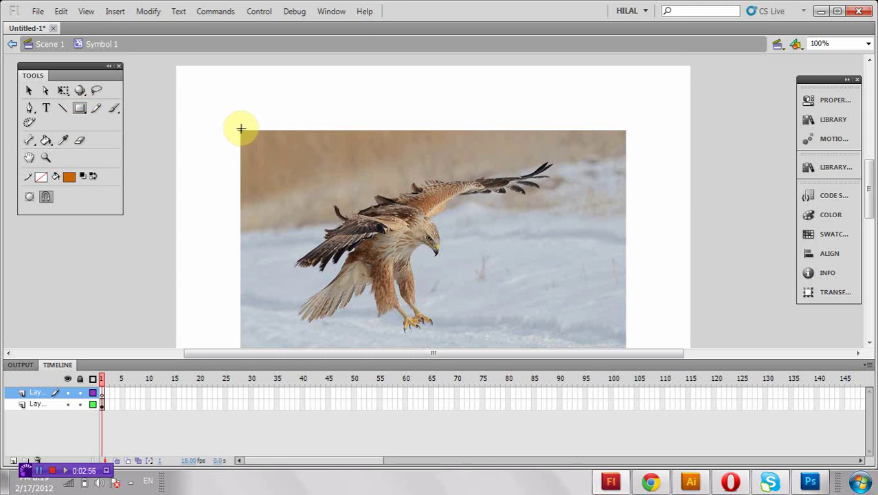
left_click_drag(240, 128, 311, 339)
scroll(335, 284, "down", 3)
scroll(230, 261, "up", 2)
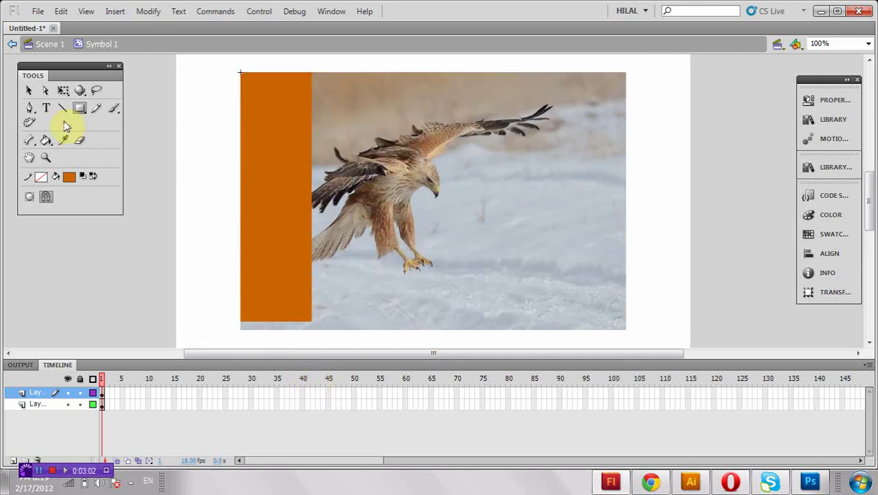
Step: Check the orange rectangle's width in its properties and convert the shape to a Movie Clip symbol
left_click(29, 90)
left_click(249, 161)
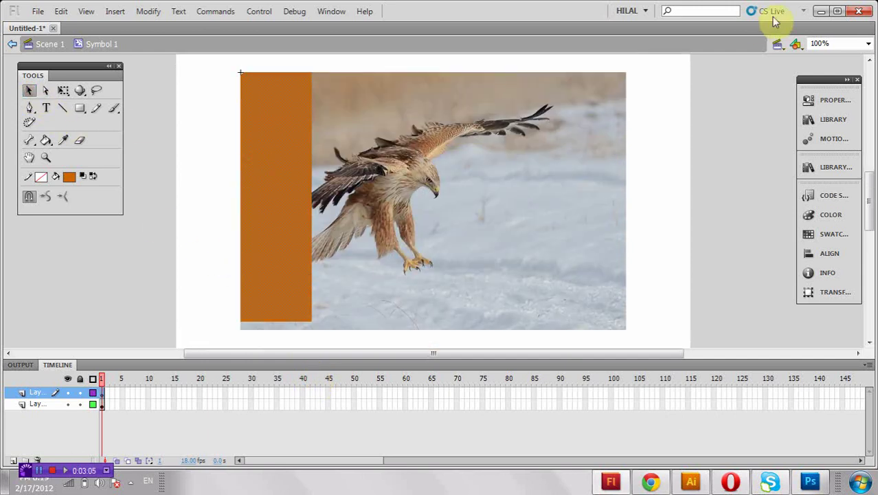
left_click(828, 103)
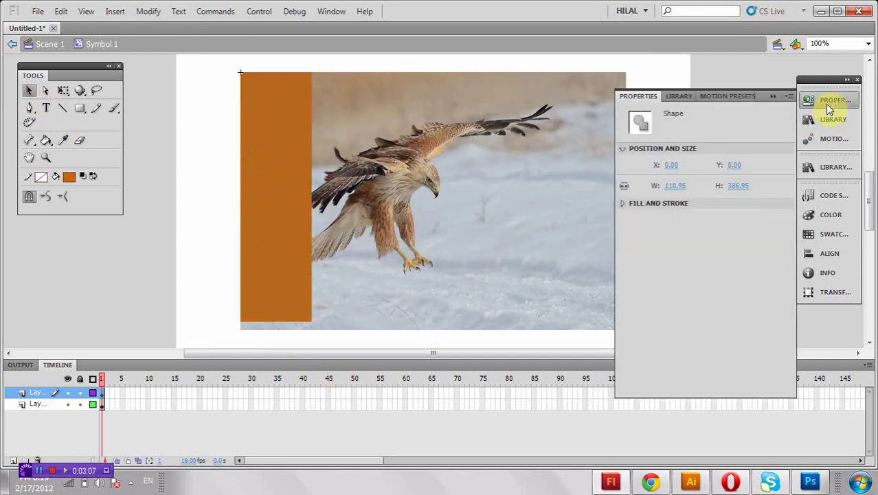
left_click(679, 187)
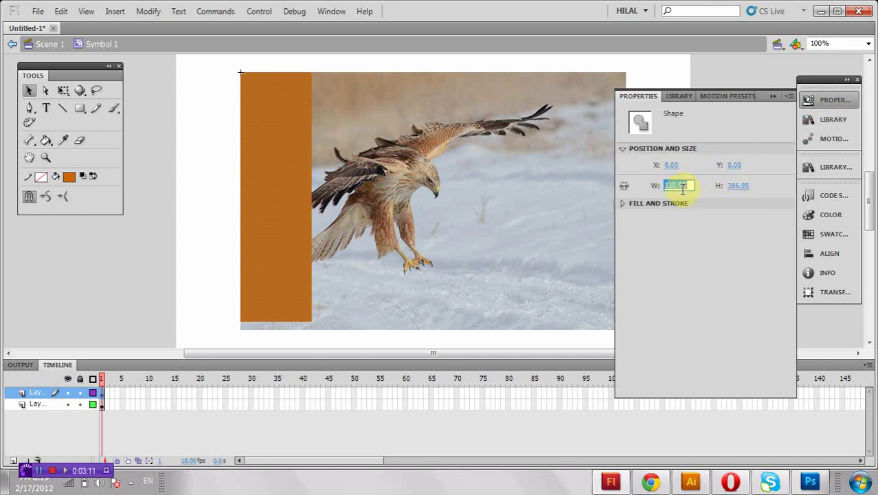
left_click(271, 182)
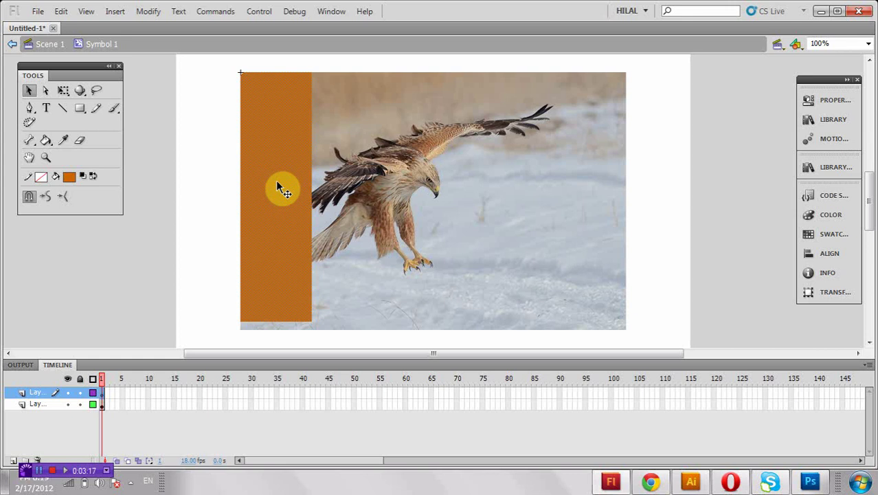
key("F8")
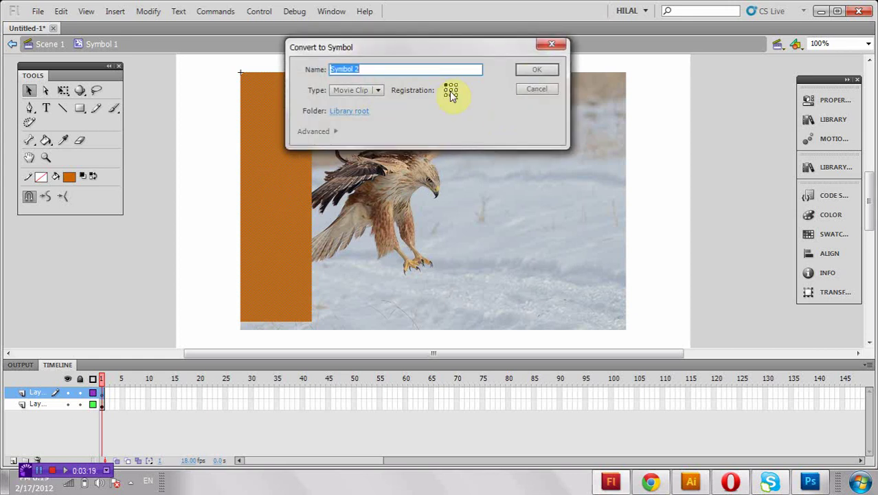
left_click(530, 72)
Step: Stretch the orange rectangle clip downward with Free Transform so it covers the full height of the eagle picture
left_click(45, 157)
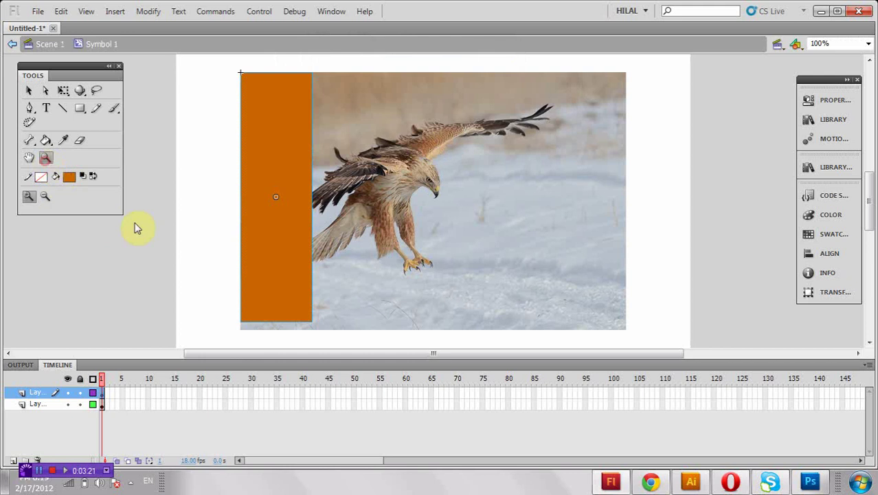
left_click_drag(196, 258, 352, 343)
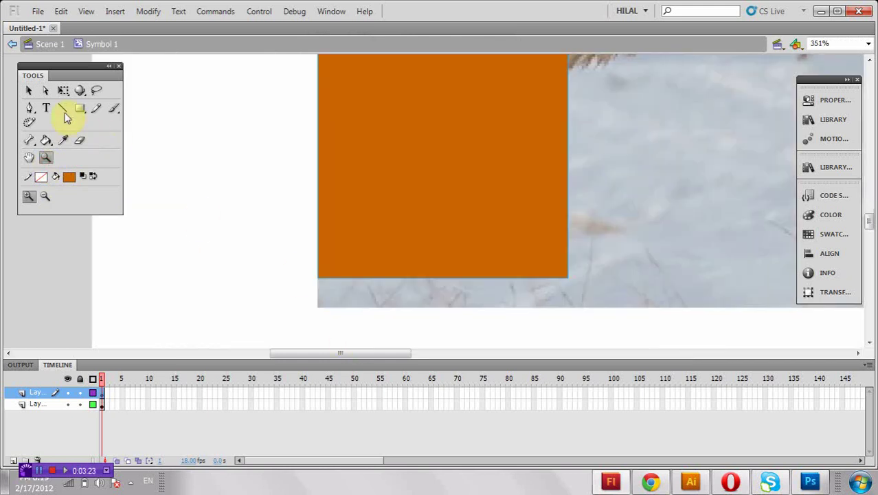
left_click(29, 90)
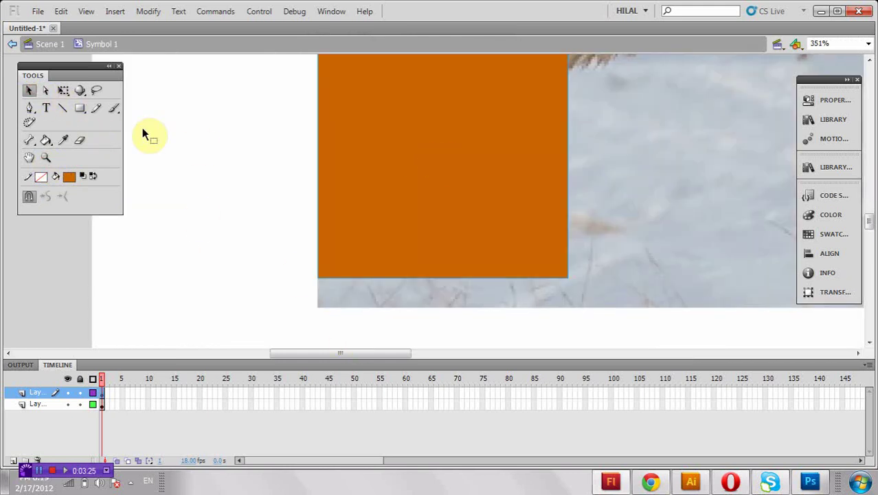
left_click(62, 90)
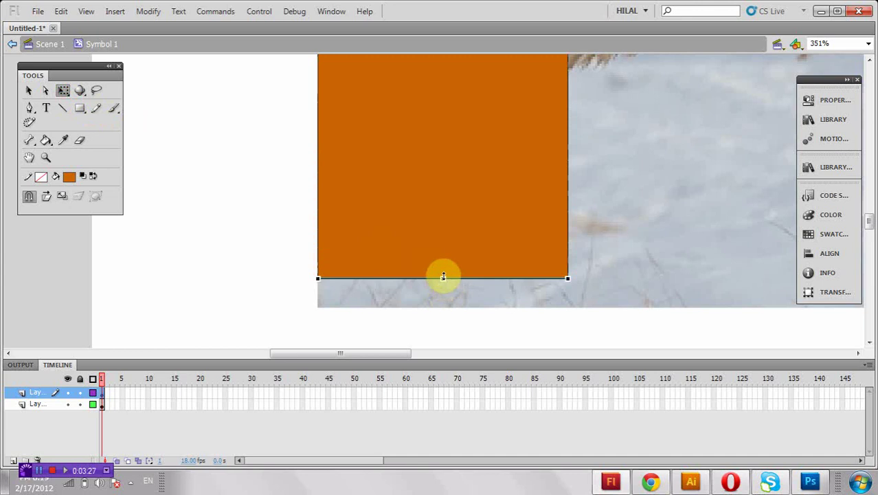
scroll(443, 277, "up", 5)
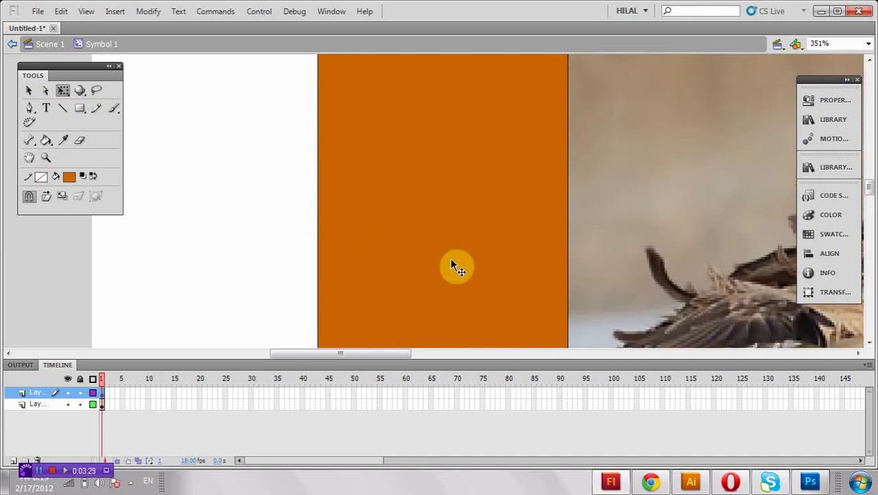
scroll(454, 275, "down", 3)
scroll(447, 302, "up", 1)
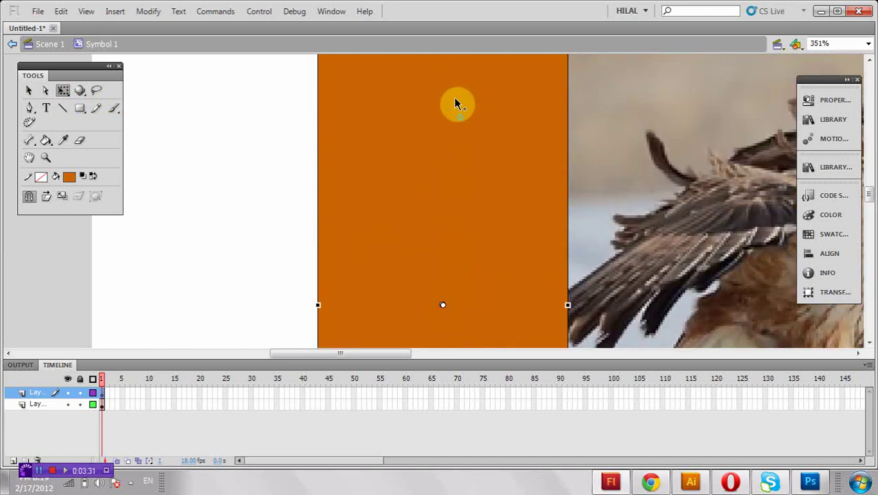
left_click_drag(455, 102, 453, 85)
scroll(454, 220, "up", 5)
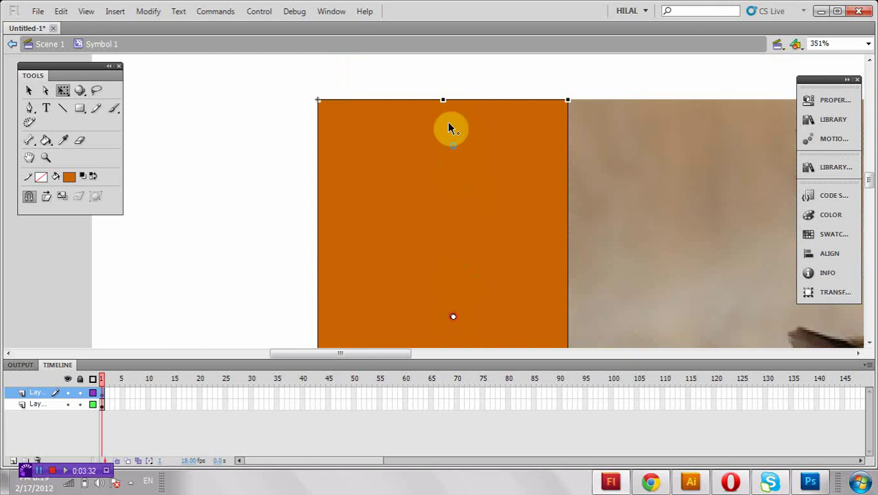
scroll(397, 119, "down", 10)
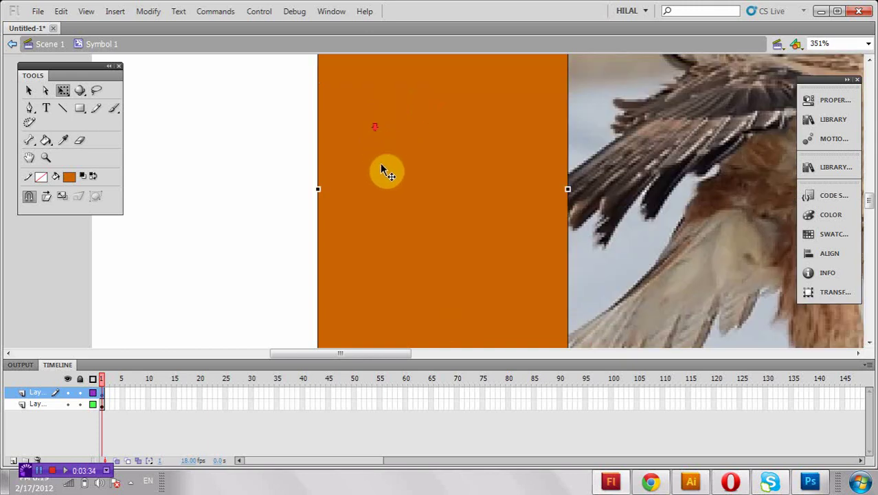
left_click_drag(443, 162, 451, 193)
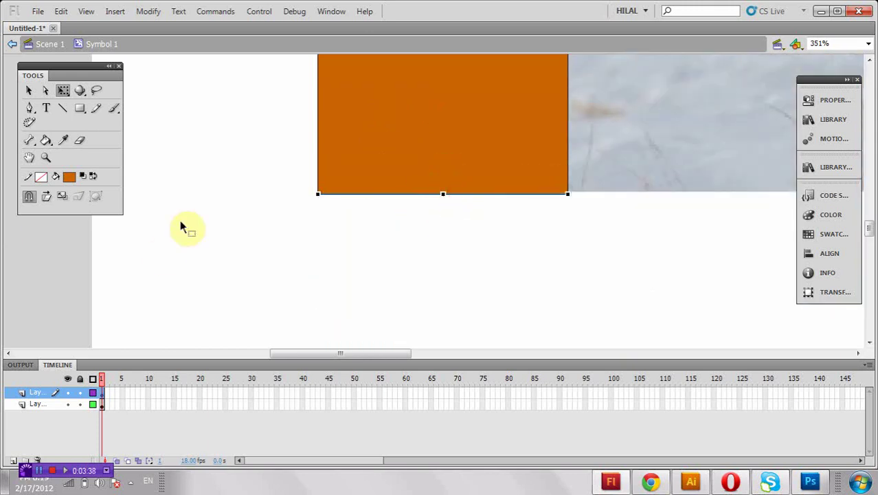
double_click(29, 158)
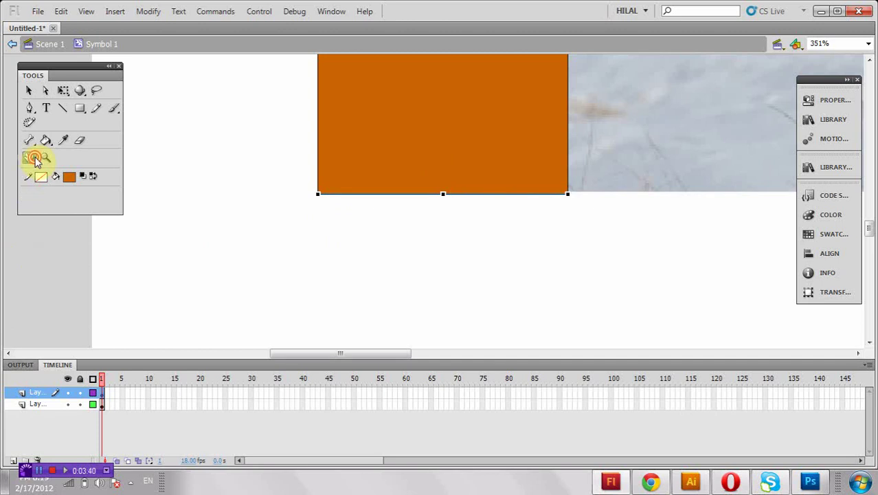
left_click(29, 90)
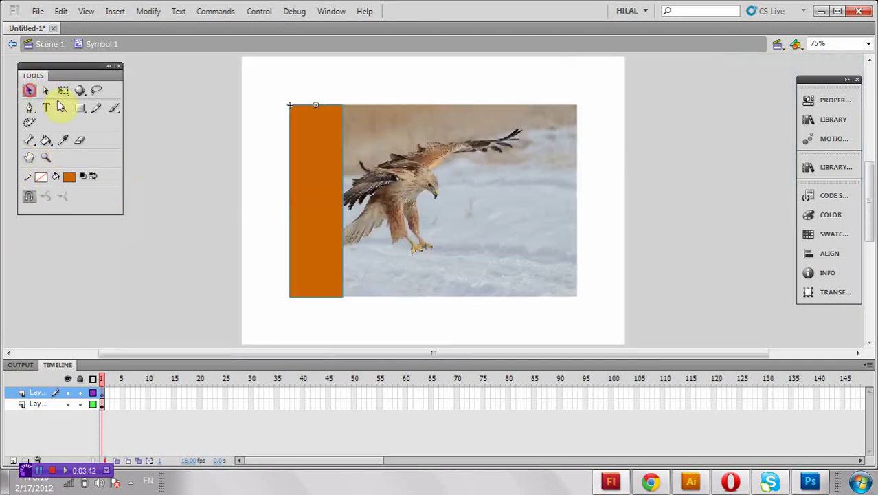
Step: Open the orange rectangle clip for editing in place and convert the shape inside it to a Movie Clip symbol
double_click(306, 191)
left_click_drag(318, 191, 378, 206)
key("ctrl+z")
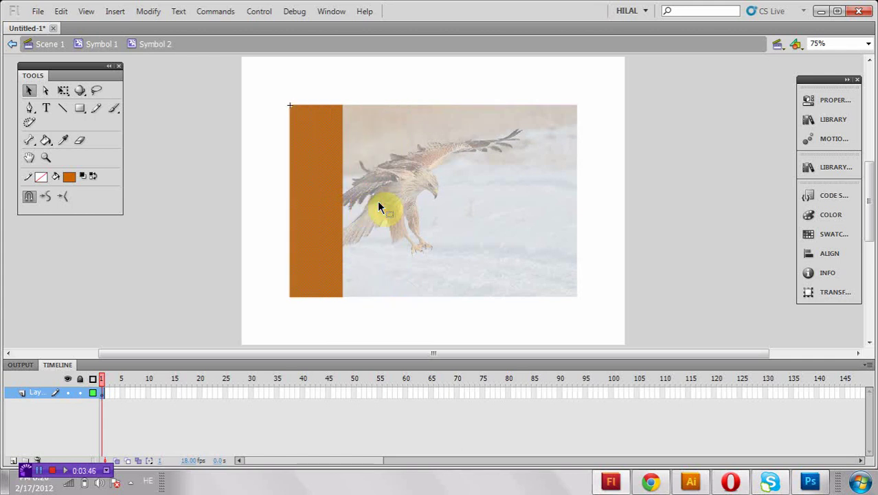
key("F8")
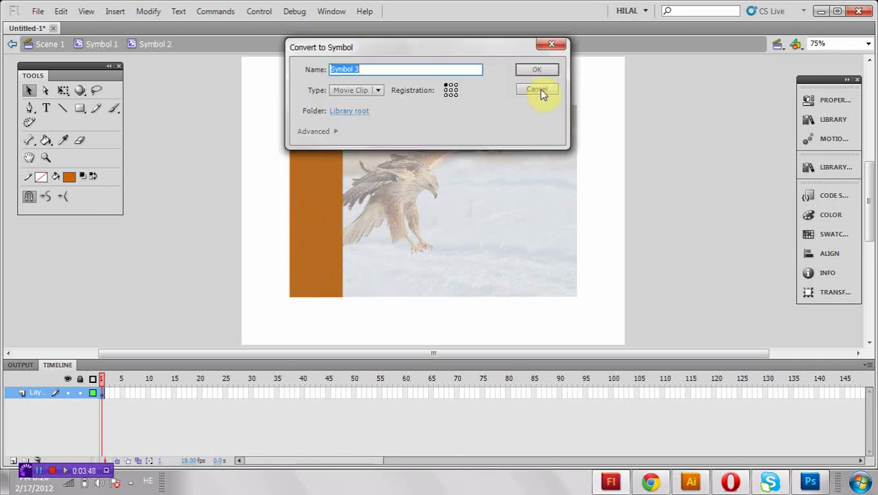
left_click(537, 72)
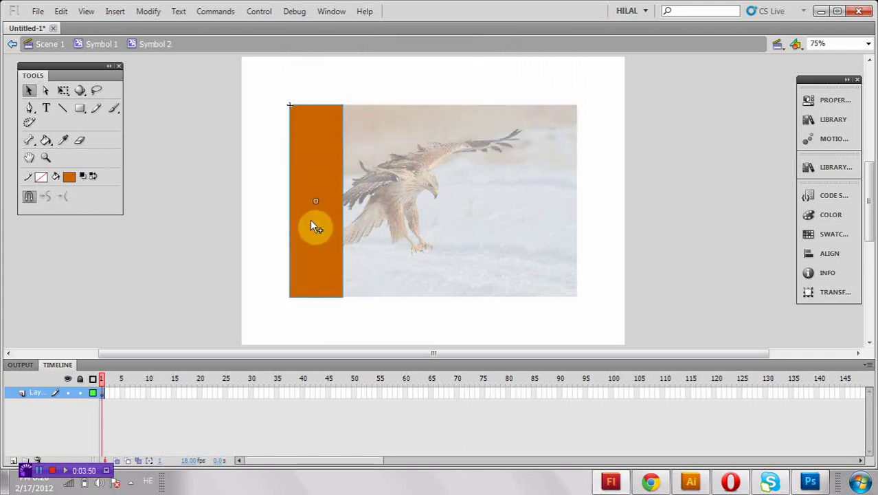
Step: Duplicate the orange strip side by side until six strips cover the whole picture, and select them all in frame 1
left_click_drag(311, 222, 573, 235)
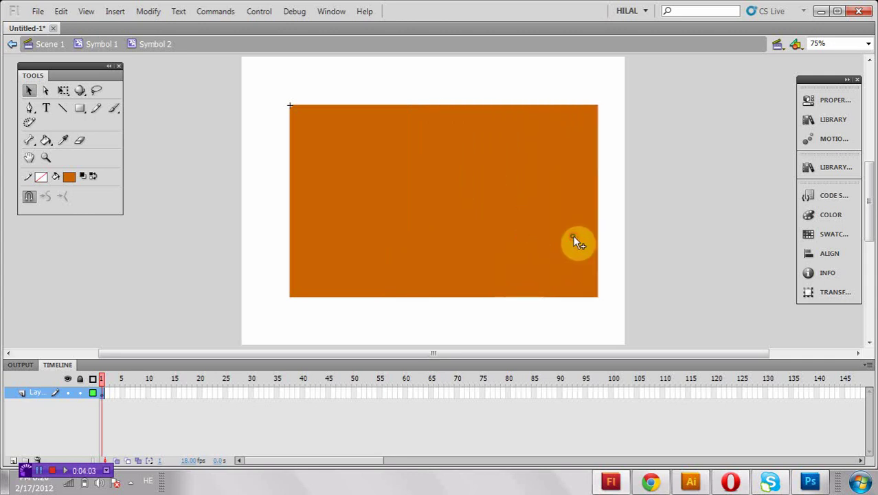
left_click(103, 399)
left_click(102, 398)
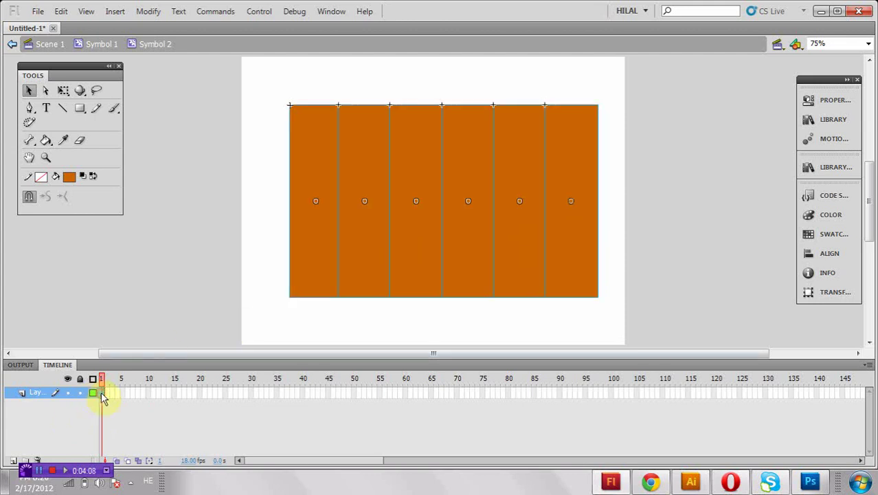
left_click(103, 398)
left_click(102, 397)
Step: Open the first orange strip for editing in place and convert the shape inside it to a Movie Clip symbol
double_click(320, 233)
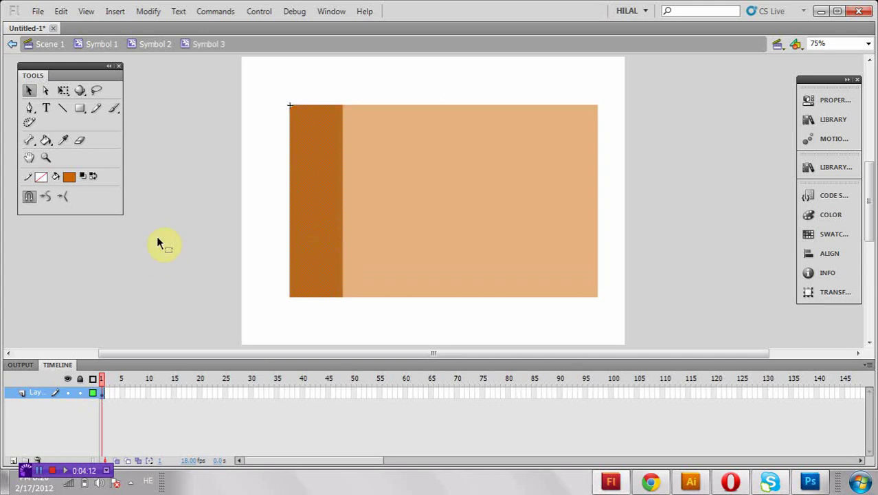
key("F8")
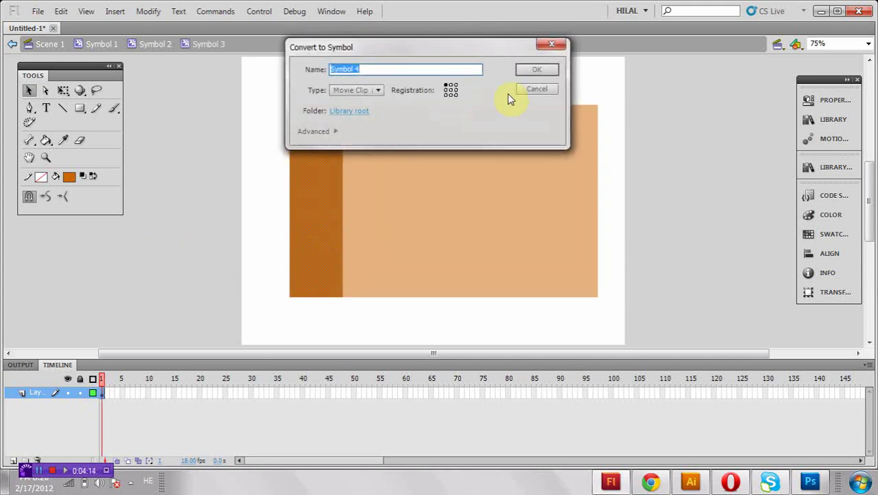
left_click(534, 71)
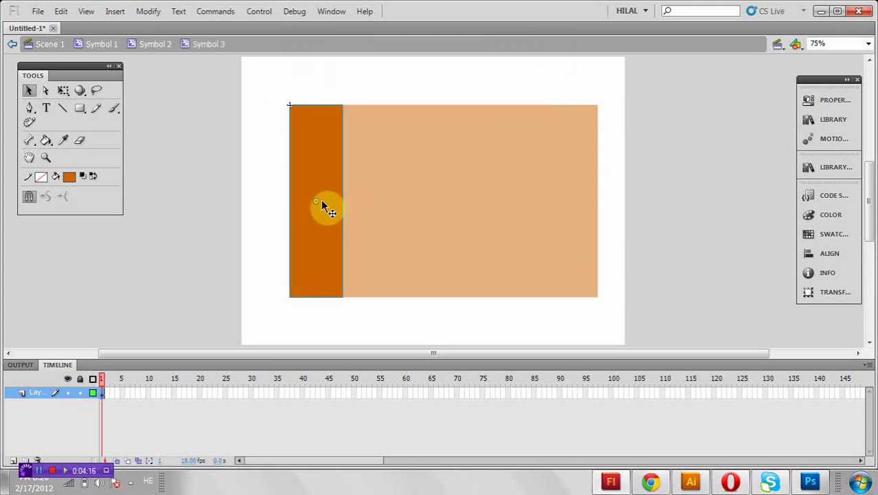
Step: Move the strip's transformation point near its upper-left corner and try scaling the strip down toward that corner
mouse_move(321, 204)
left_mouse_down()
mouse_move(314, 144)
mouse_move(330, 207)
left_mouse_up()
left_click(63, 91)
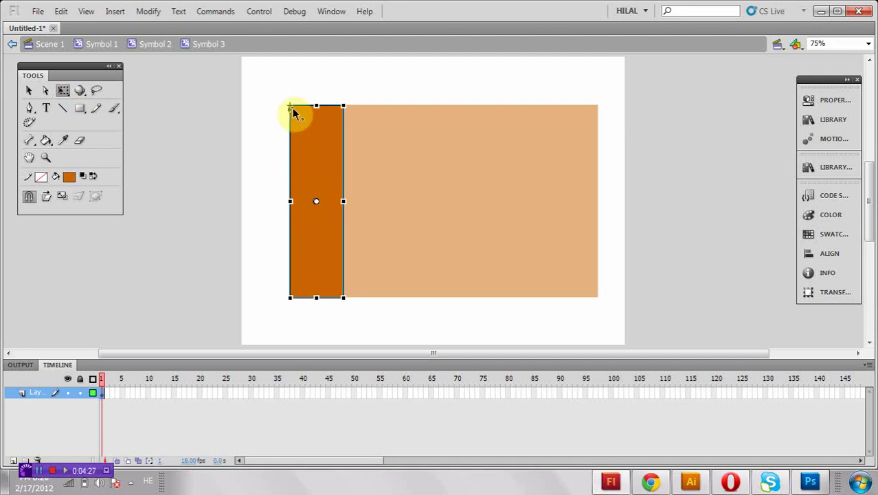
left_click_drag(316, 200, 290, 107)
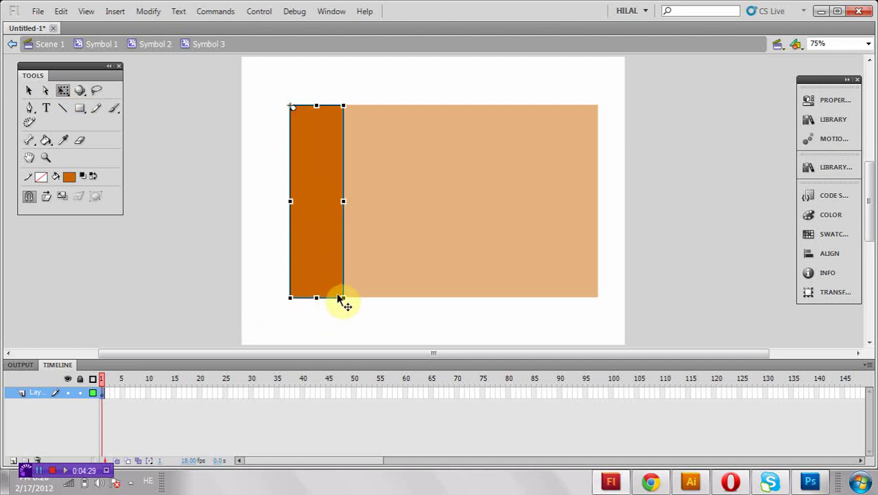
left_click_drag(342, 296, 311, 143)
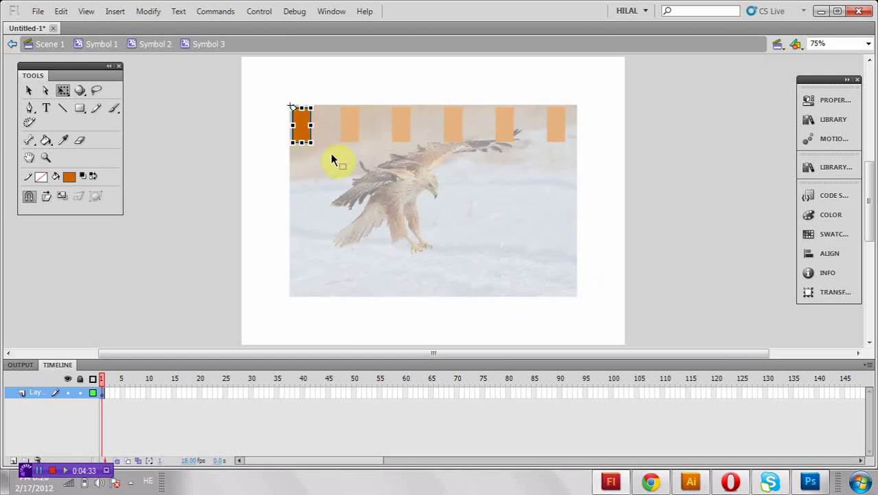
key("ctrl+z")
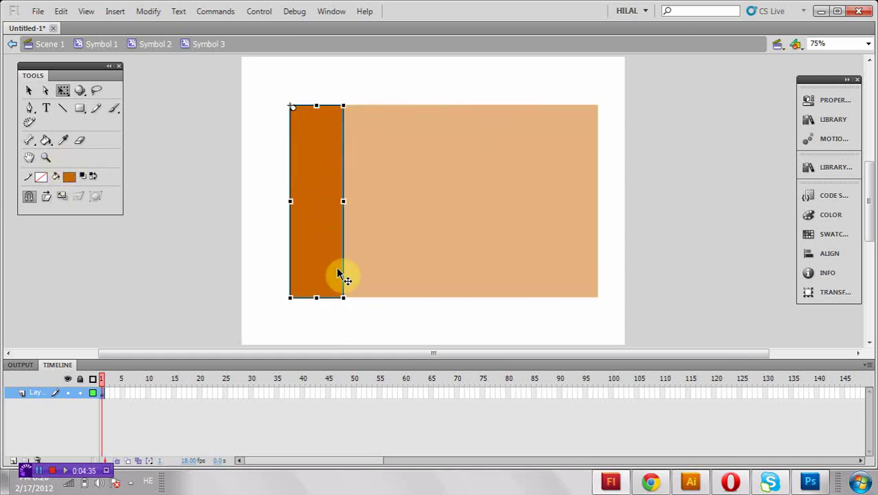
Step: Place the strip's transformation point exactly on its upper-left corner with Free Transform
left_click(46, 159)
left_click_drag(233, 98, 341, 145)
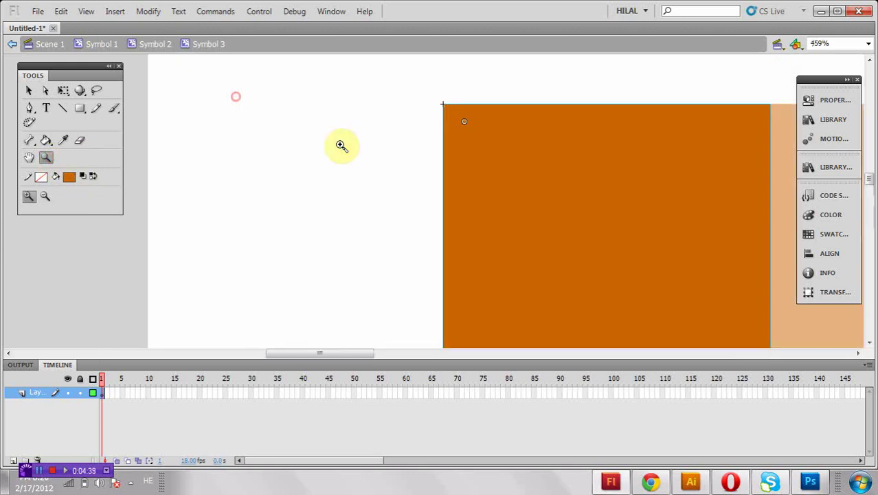
left_click(29, 91)
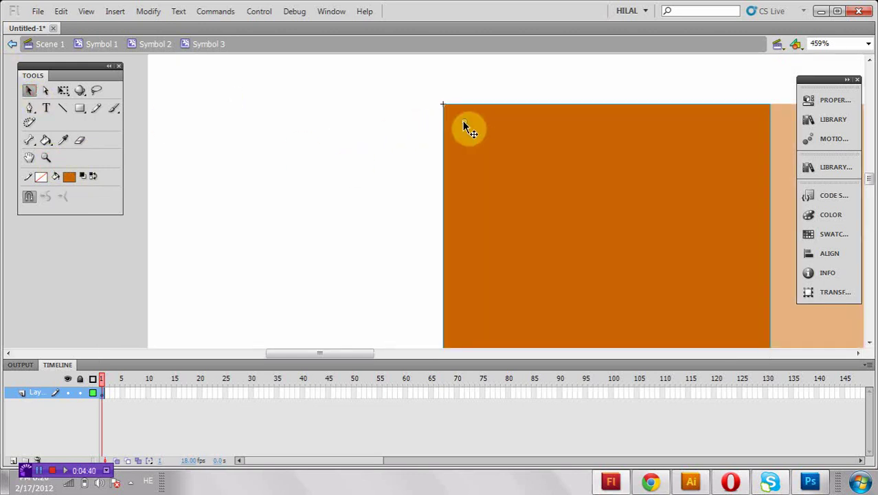
left_click_drag(462, 120, 460, 120)
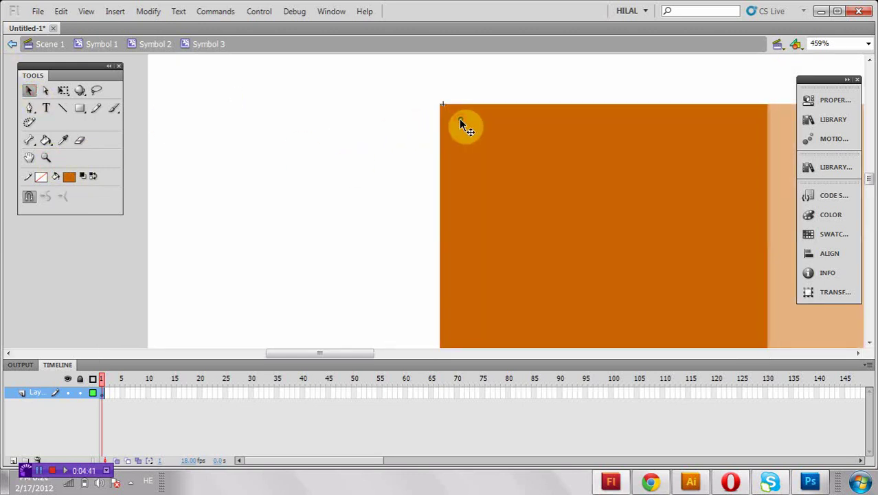
left_click(63, 90)
left_click(558, 184)
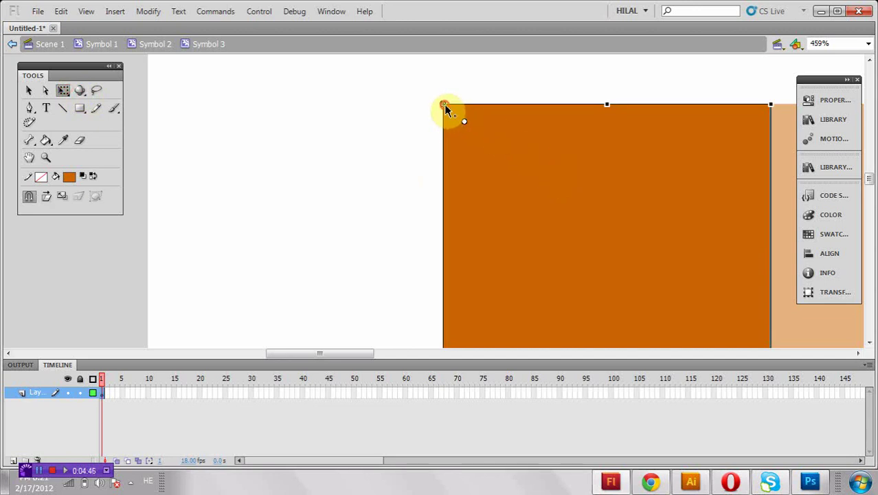
Step: Shrink the strip to a tiny size at its upper-left corner in frame 1 and create a classic tween there
double_click(31, 159)
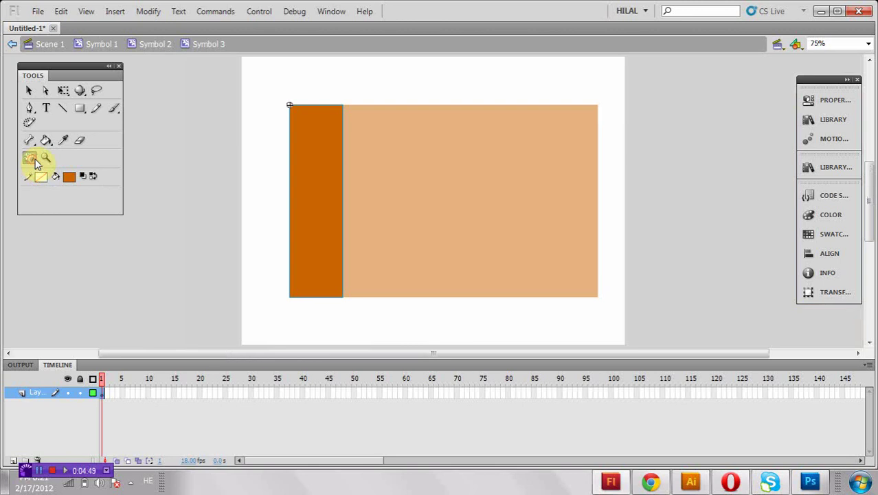
left_click(63, 90)
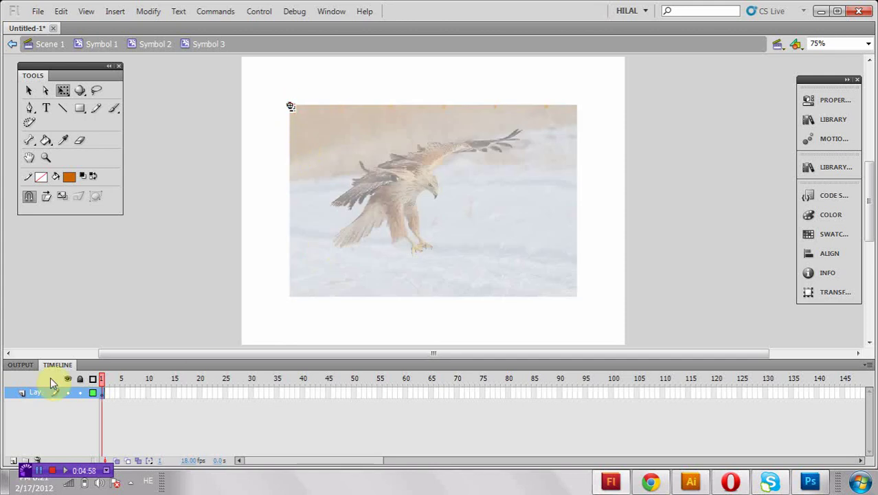
right_click(100, 392)
left_click(180, 84)
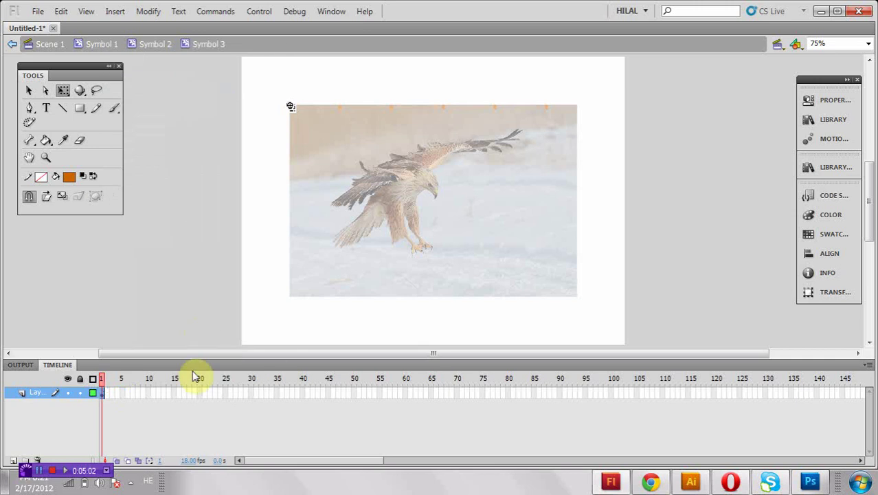
Step: Insert a keyframe at frame 40, enlarge the strip there to the picture's full height, and preview the tween
left_click(303, 393)
key("F6")
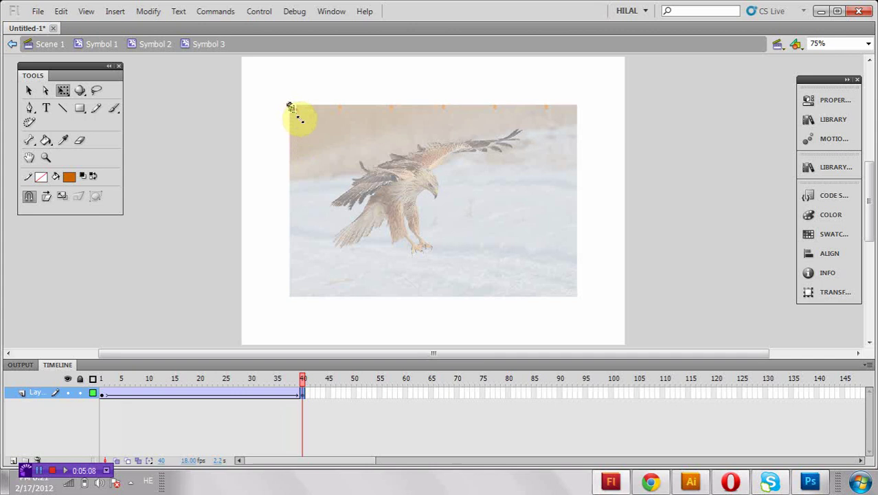
left_click_drag(290, 108, 338, 300)
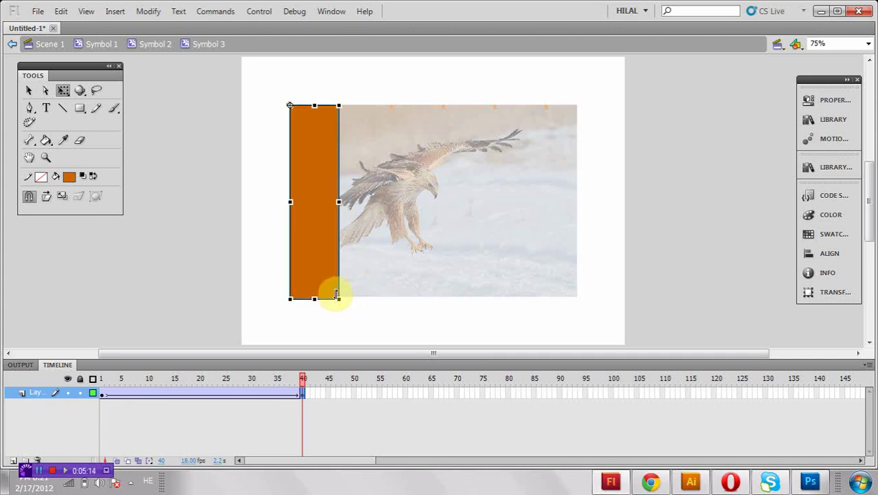
key("Return")
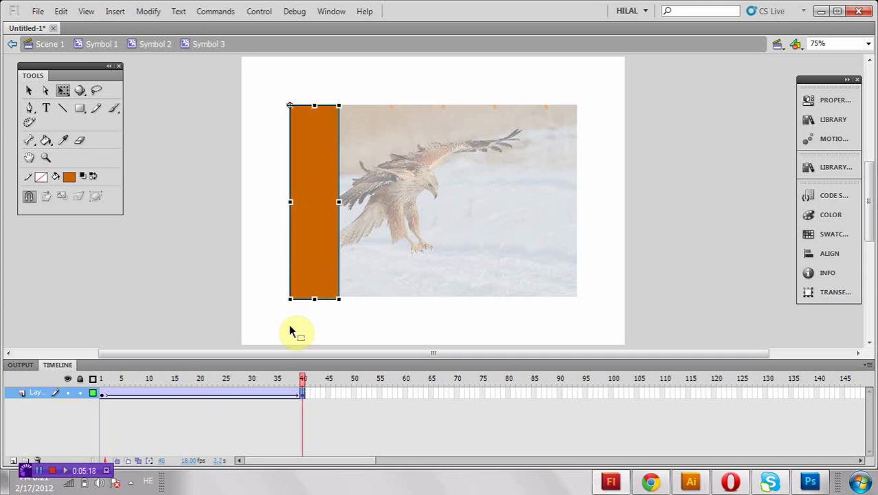
Step: Add a new layer above the strip tween, insert a keyframe at frame 40, and give it a stop(); action
left_click(13, 461)
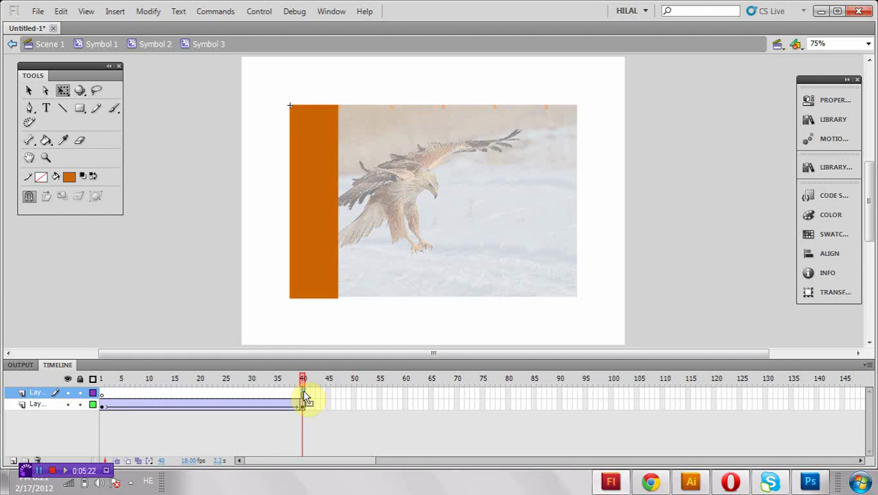
right_click(303, 393)
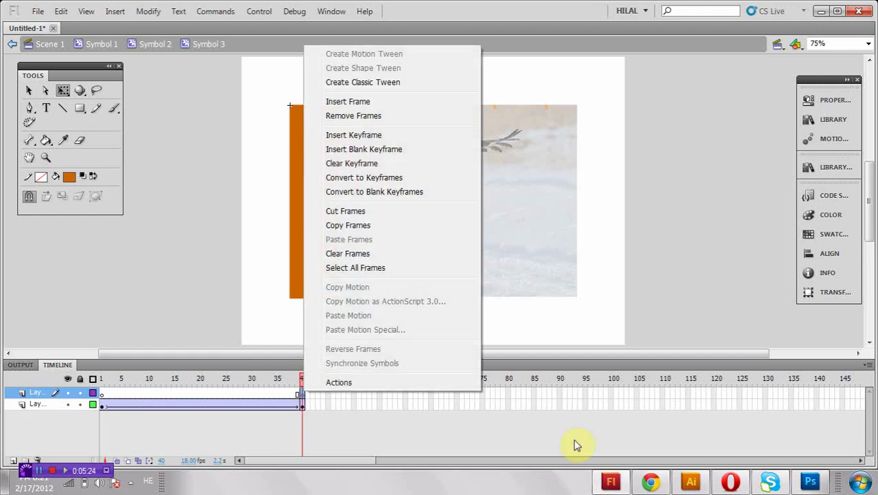
left_click(435, 380)
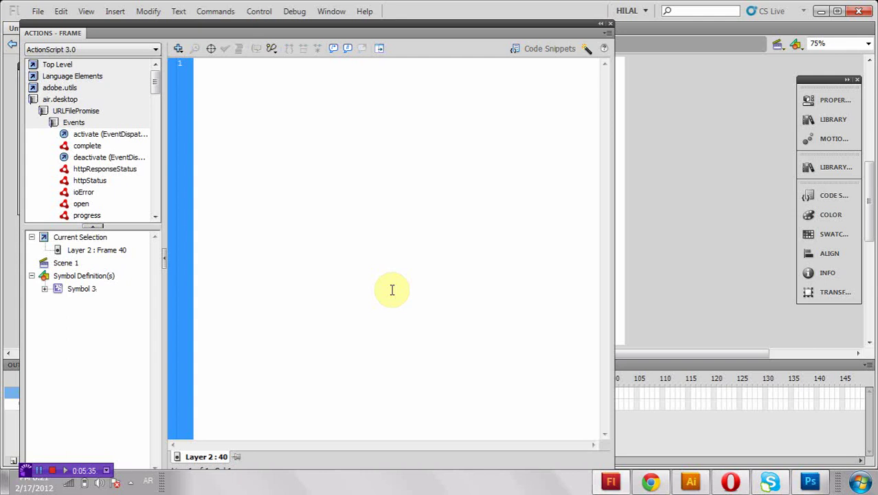
type("stop();")
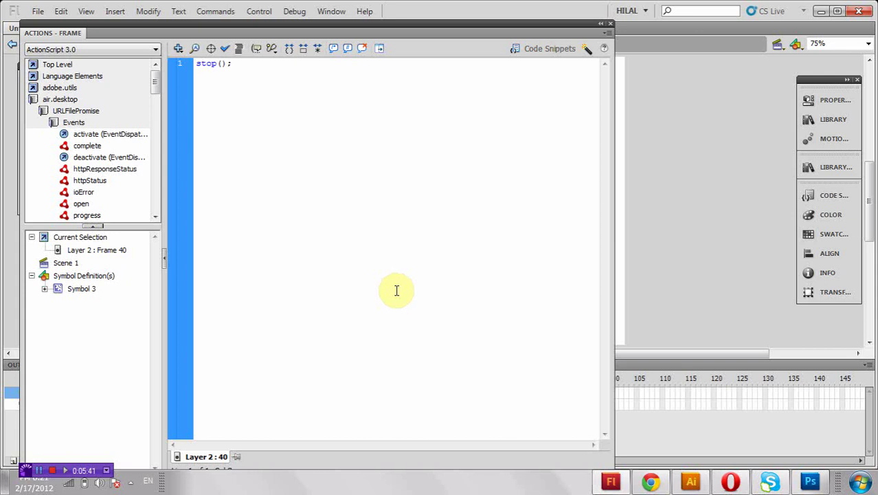
left_click(610, 25)
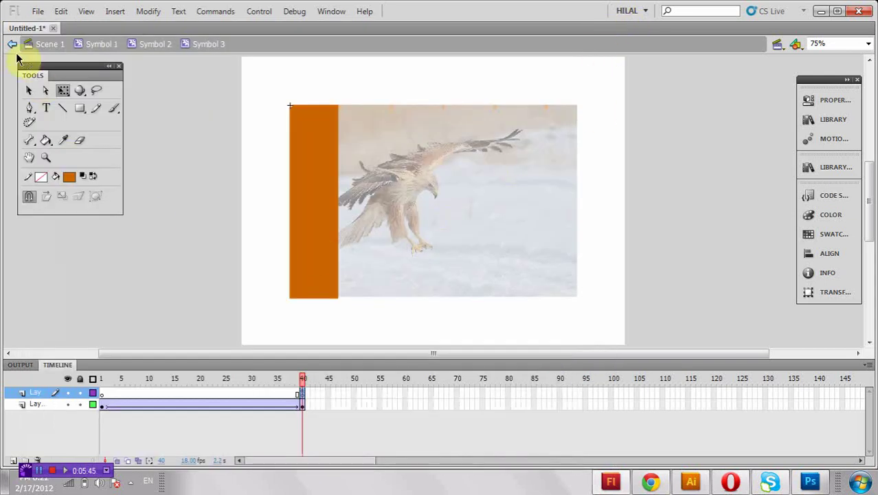
Step: Adjust the tween ease on the strip layer's frame 40 keyframe and scrub back to frame 1 to check the motion
left_click(104, 407)
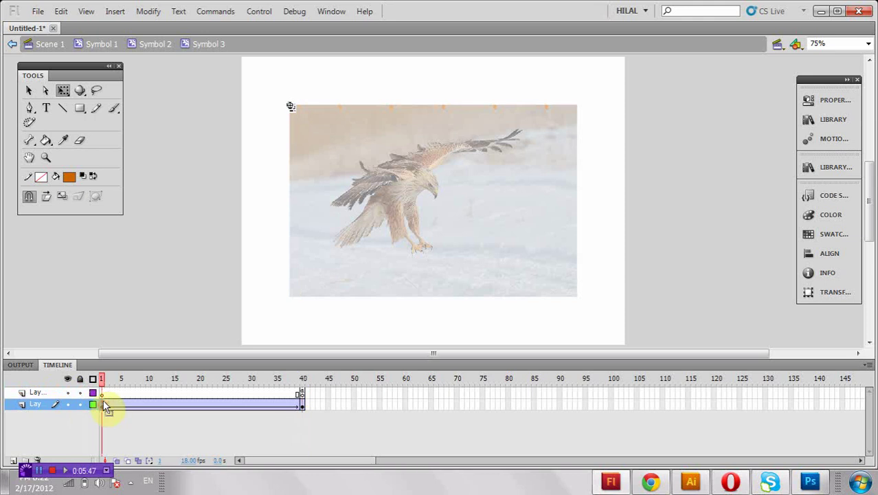
left_click(834, 103)
left_click(831, 103)
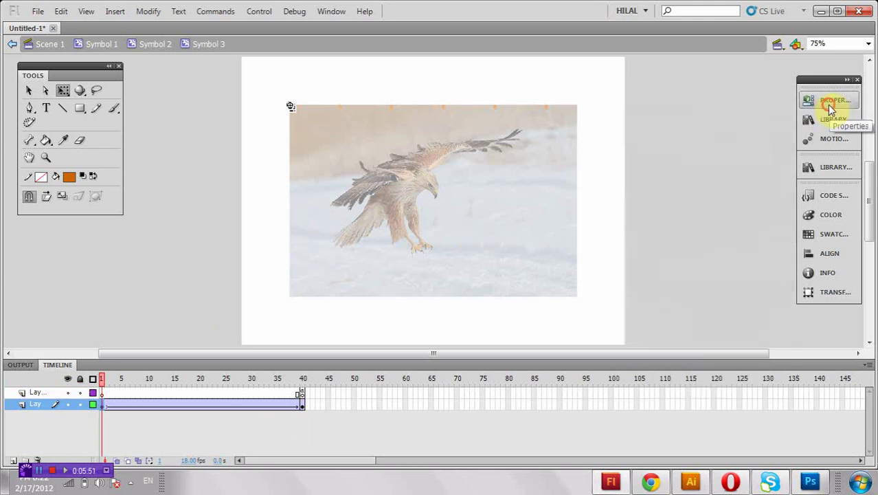
left_click(831, 108)
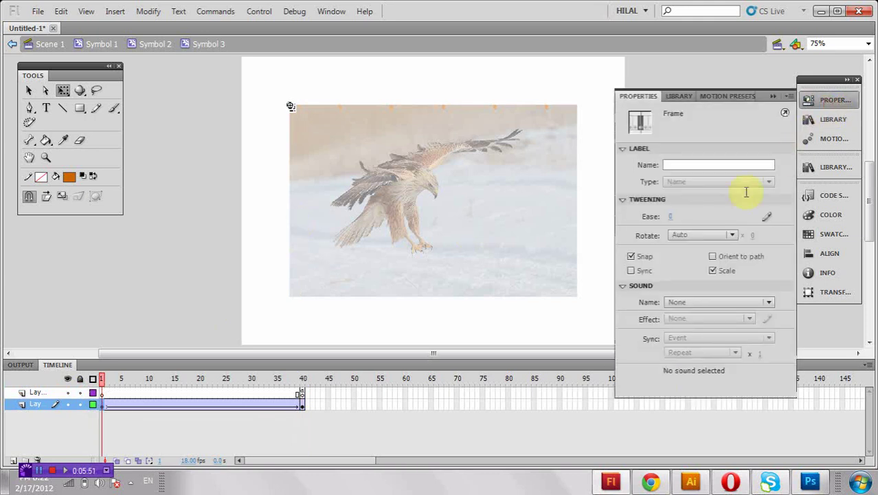
left_click(303, 406)
left_click(833, 100)
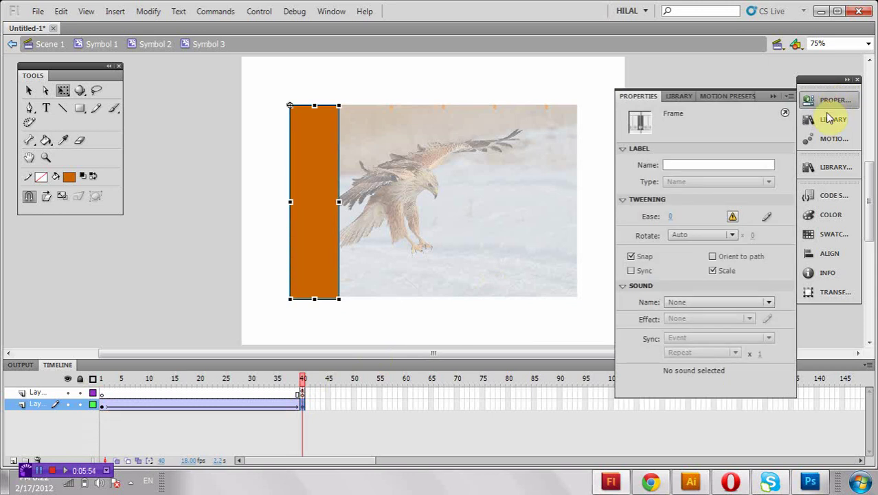
left_click_drag(670, 216, 721, 219)
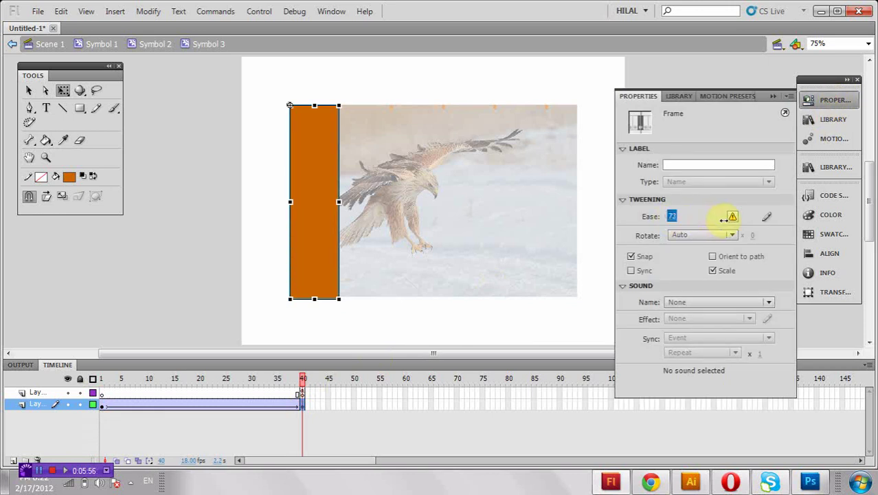
left_click_drag(650, 216, 261, 226)
left_click_drag(297, 383, 90, 379)
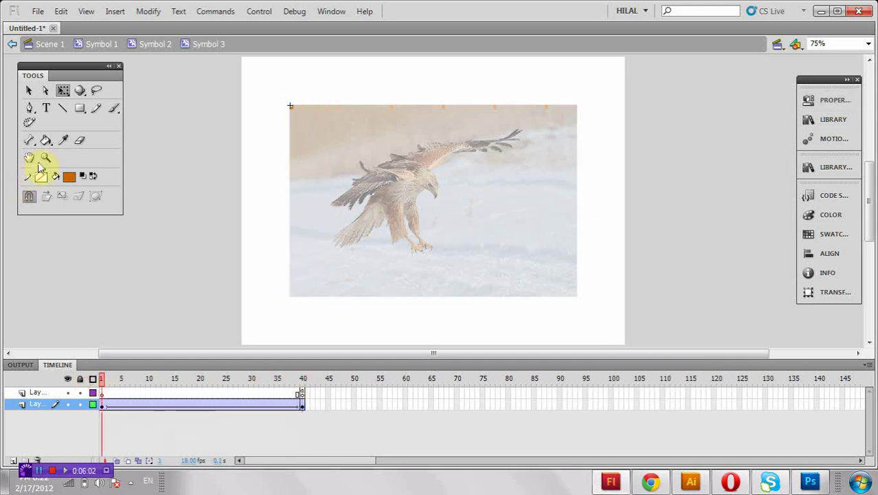
Step: Select the tiny strip in frame 1 and set its color effect style to Alpha
left_click(45, 157)
left_click_drag(250, 82, 388, 167)
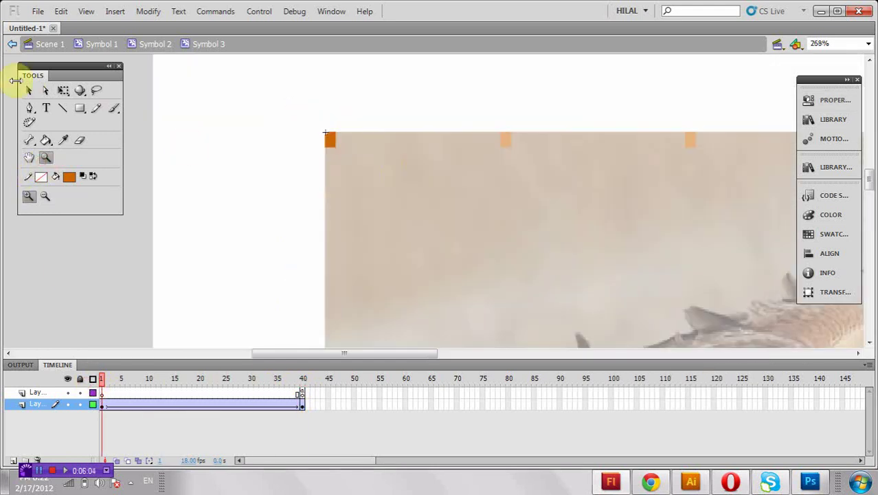
left_click(29, 90)
left_click(332, 143)
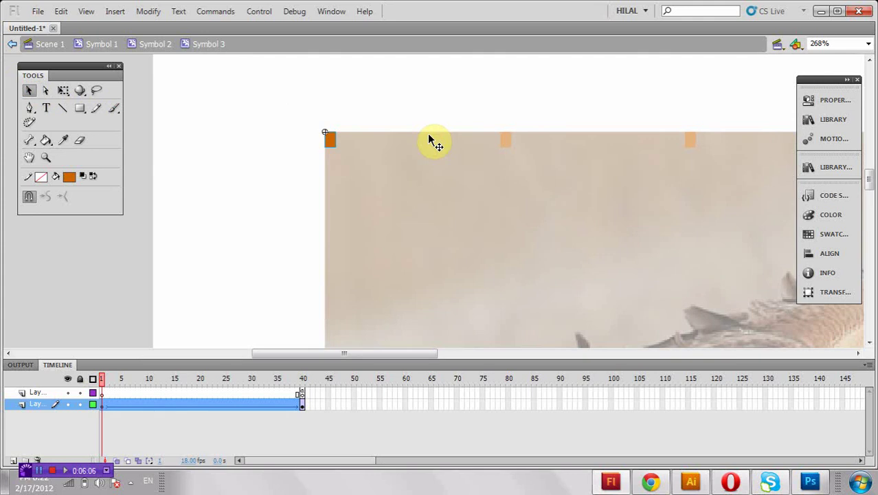
left_click(825, 100)
left_click(730, 236)
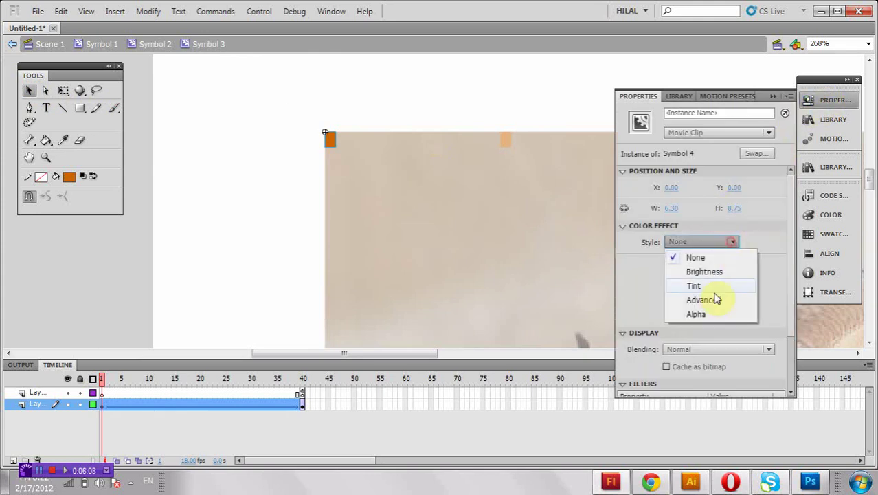
left_click(712, 313)
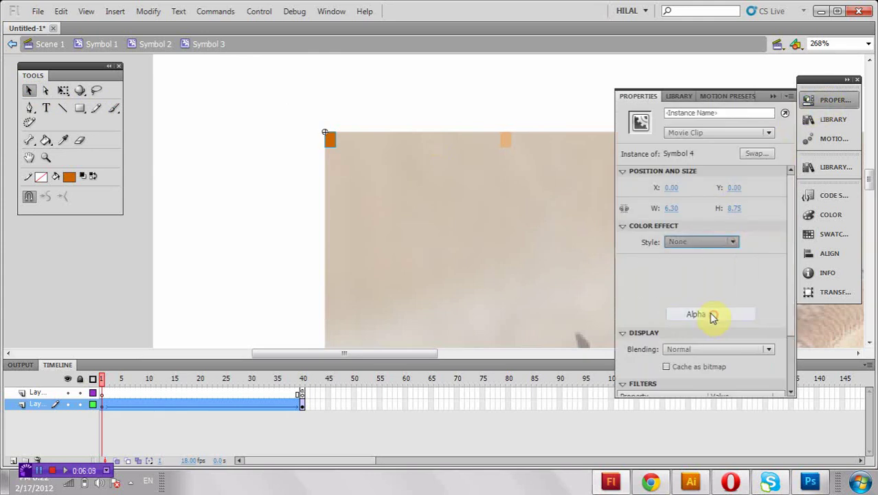
Step: Turn the strips layer in Symbol 1 into a mask over the eagle photo, unlock both layers, and return to Scene 1
left_click(13, 45)
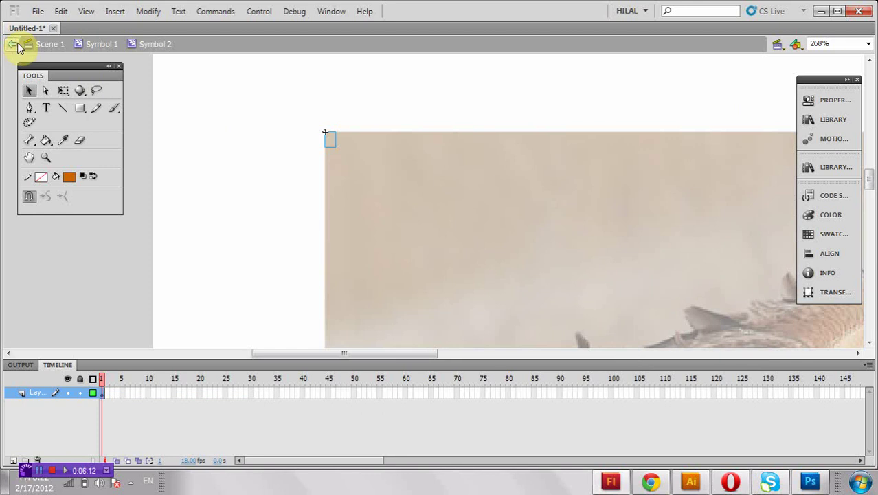
left_click(12, 45)
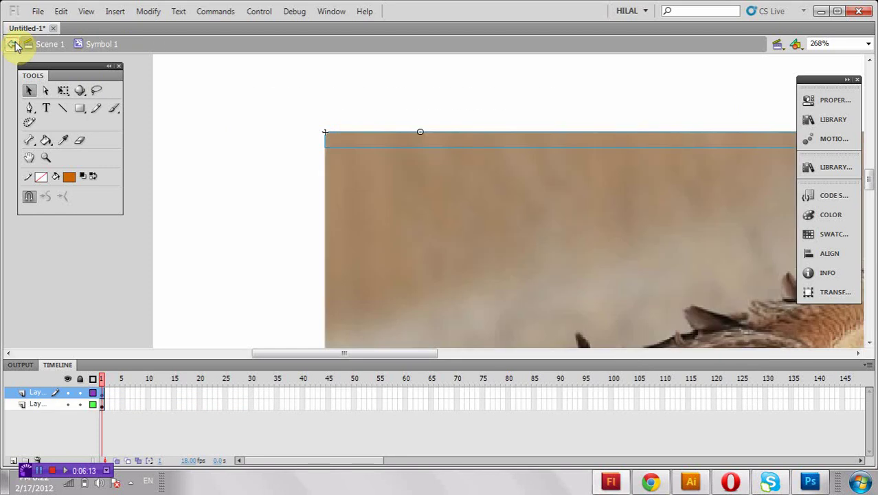
right_click(39, 392)
left_click(71, 249)
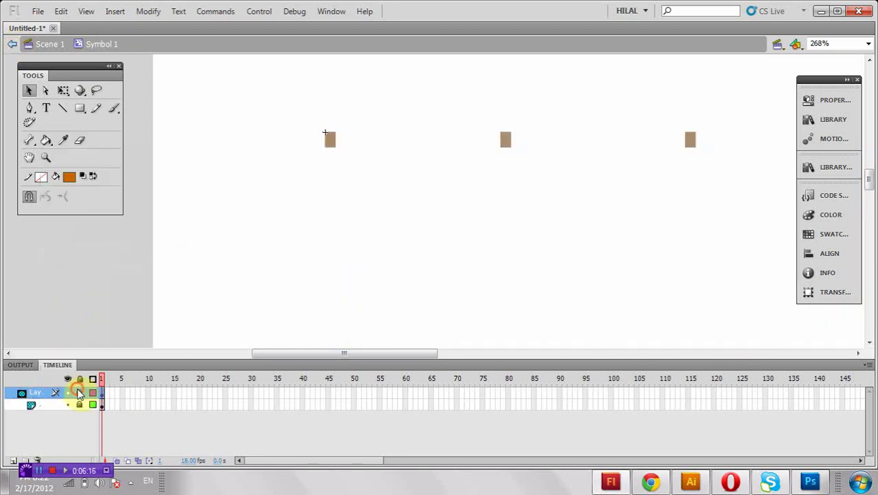
left_click(79, 393)
left_click(79, 405)
left_click(13, 45)
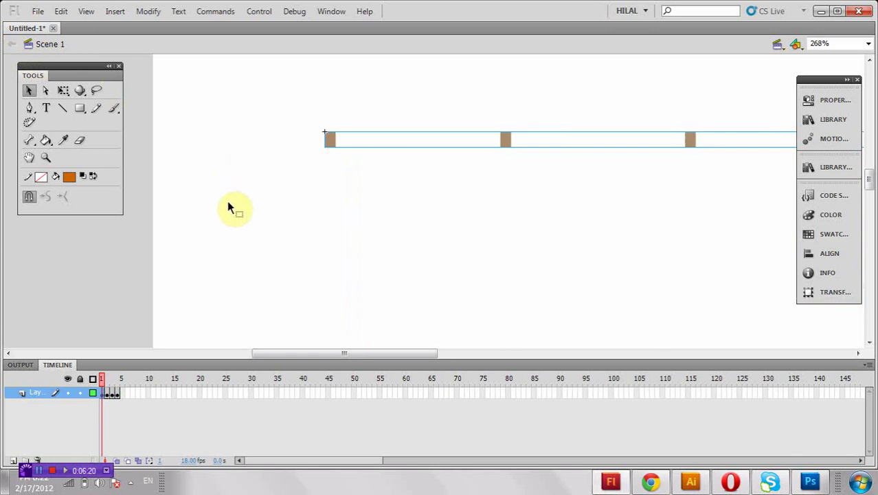
Step: Reopen Symbol 1 and test its masked strip transition in the preview player
double_click(331, 142)
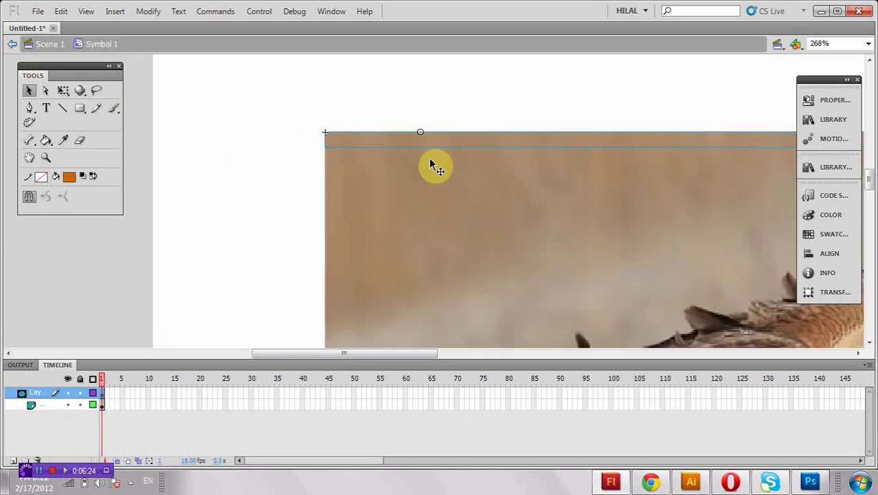
key("ctrl+Return")
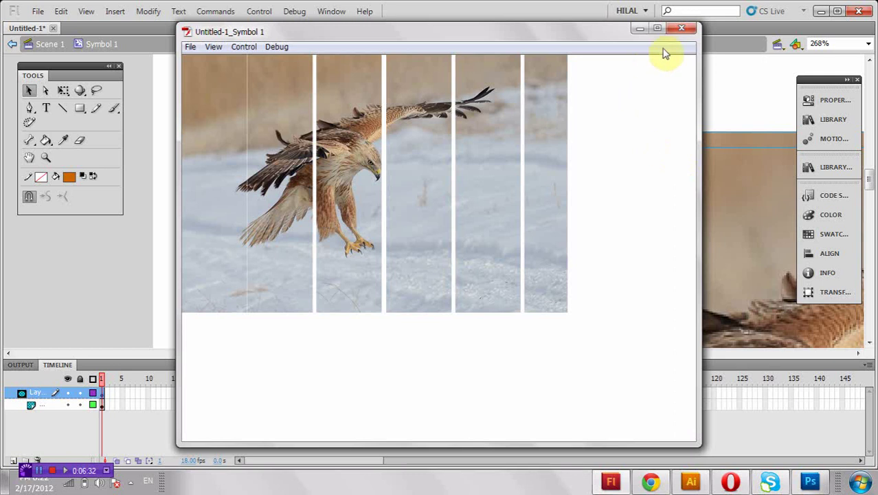
left_click(683, 30)
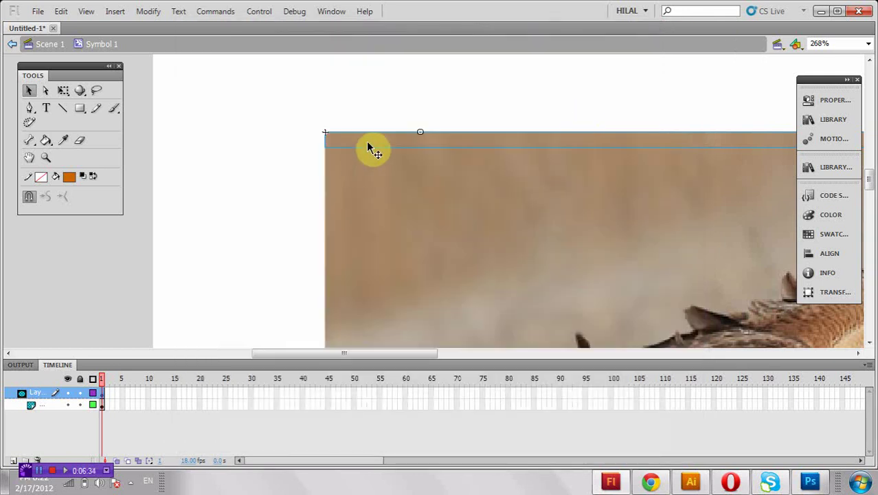
Step: Review the layers and nested clips from Symbol 1 down to Symbol 3, scrub the strip tween to frame 40, and return to Symbol 1
left_click(369, 147)
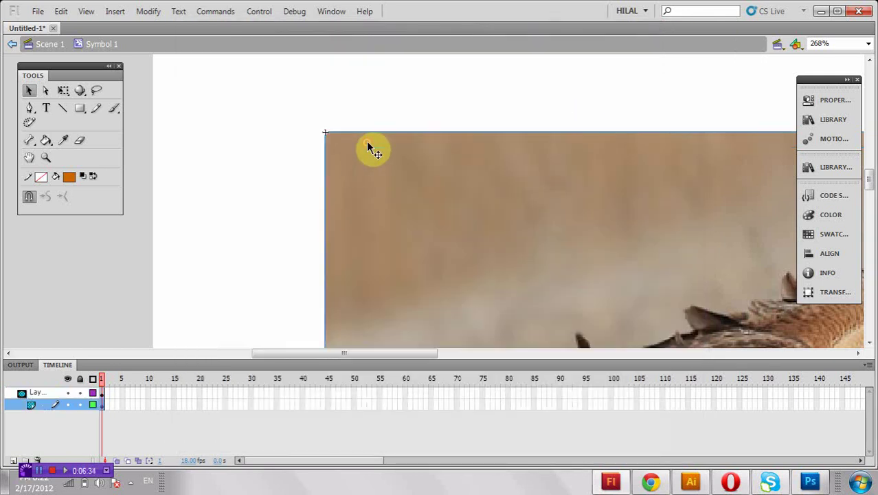
left_click(101, 404)
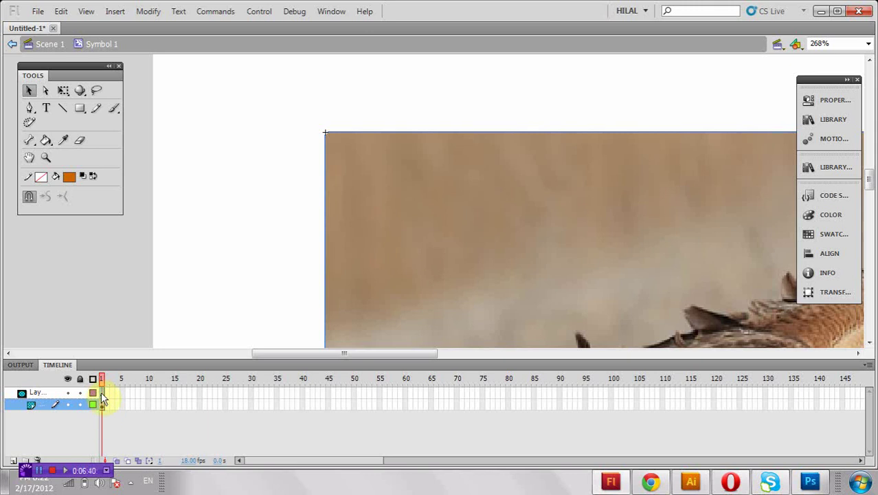
left_click(102, 395)
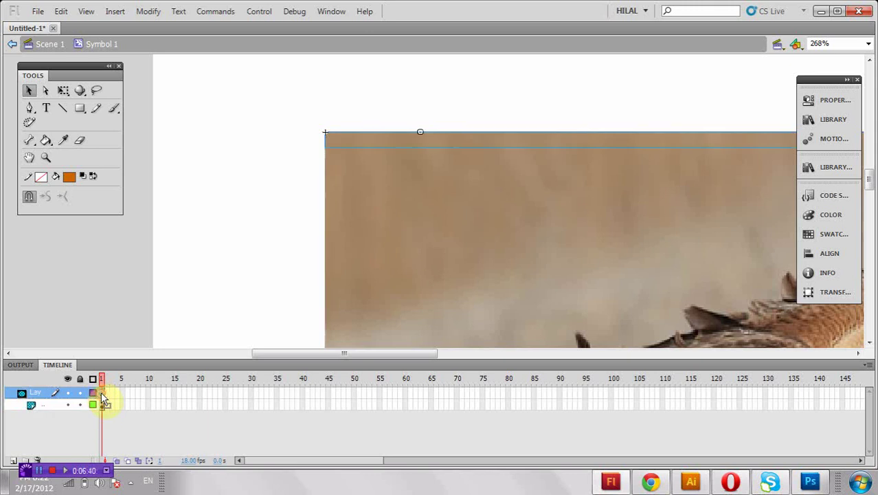
double_click(421, 134)
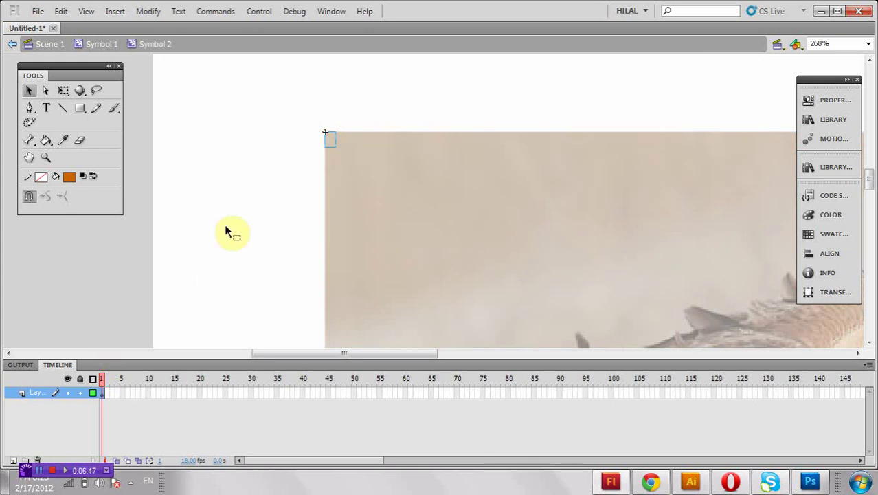
double_click(327, 141)
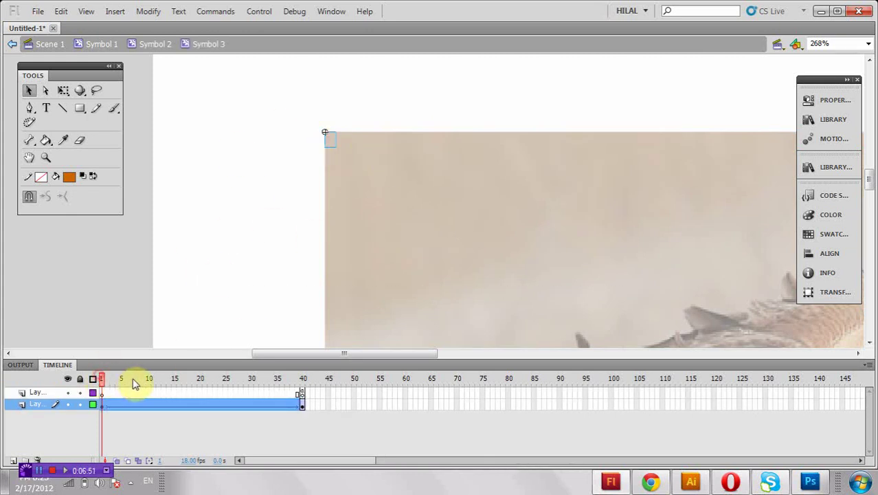
left_click_drag(99, 378, 329, 401)
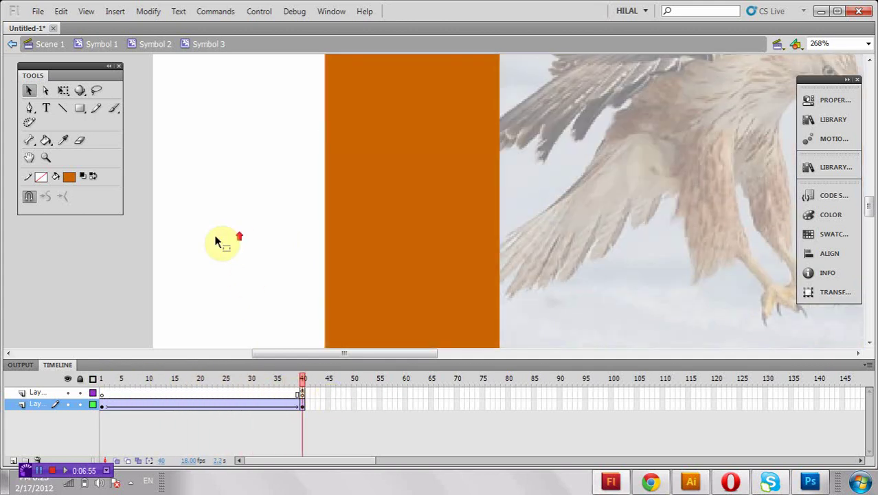
left_click(13, 46)
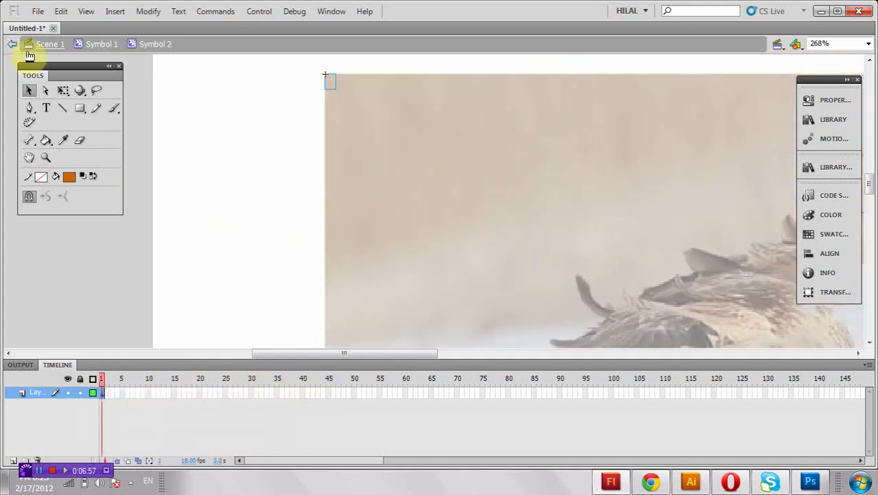
left_click(15, 46)
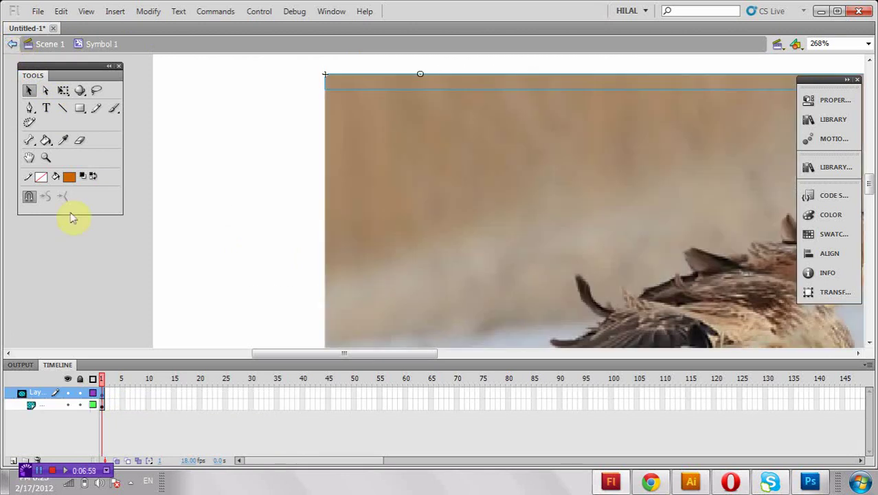
Step: Copy frame 1 of the mask layer in Symbol 1 and return to Scene 1
right_click(103, 400)
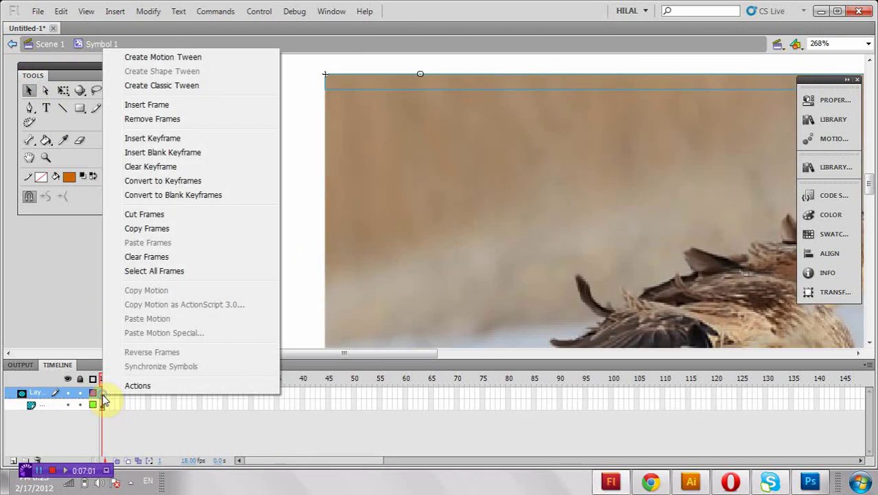
left_click(154, 229)
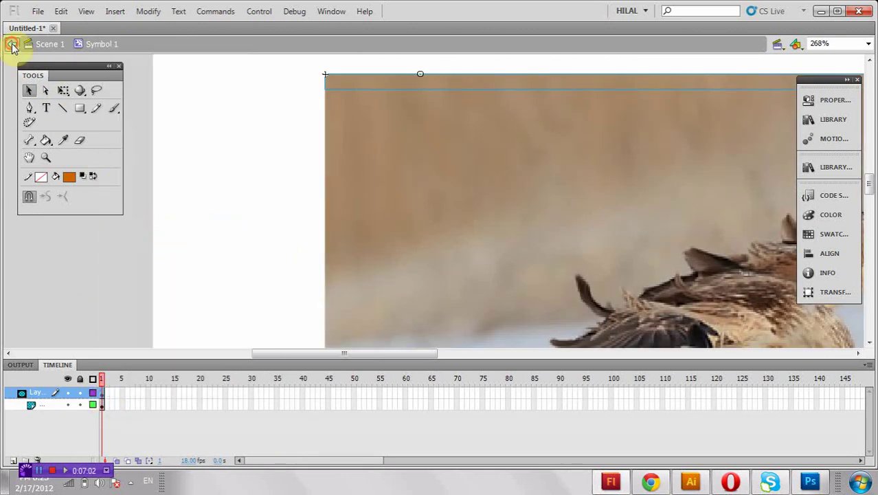
left_click(12, 43)
Step: Convert the frog picture in frame 2 of Scene 1 to a movie clip symbol
left_click(110, 400)
left_click(108, 394)
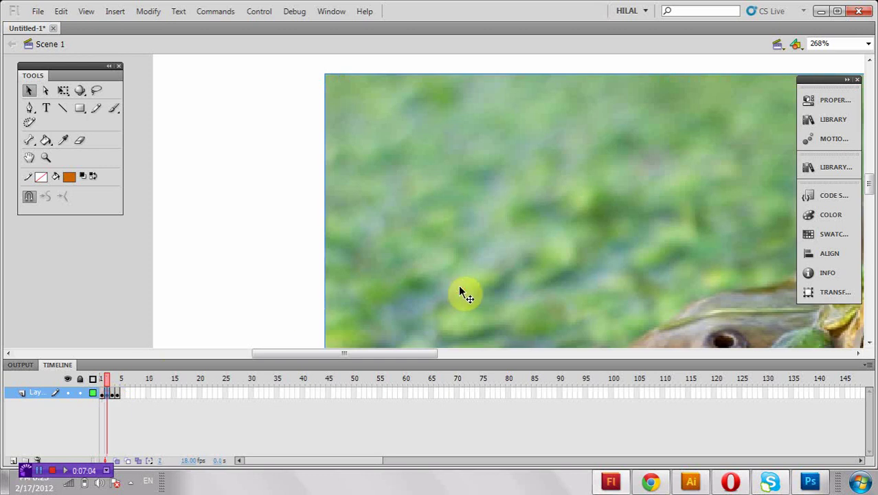
key("F8")
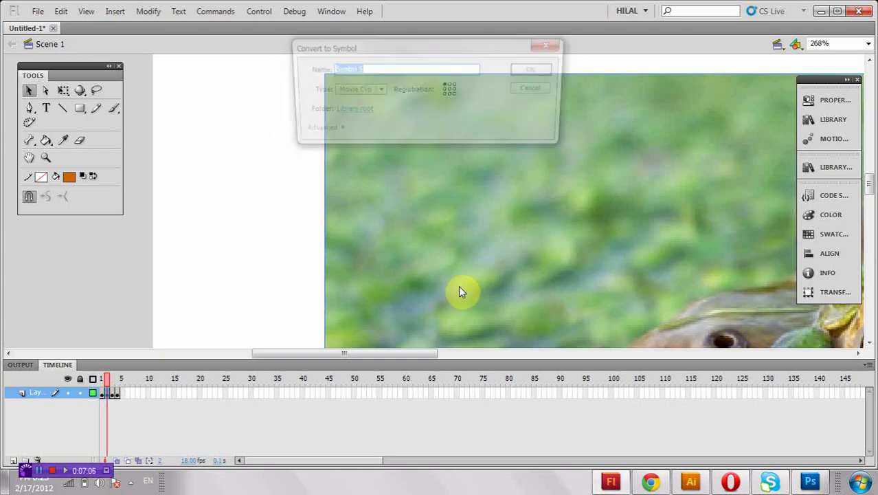
left_click(530, 74)
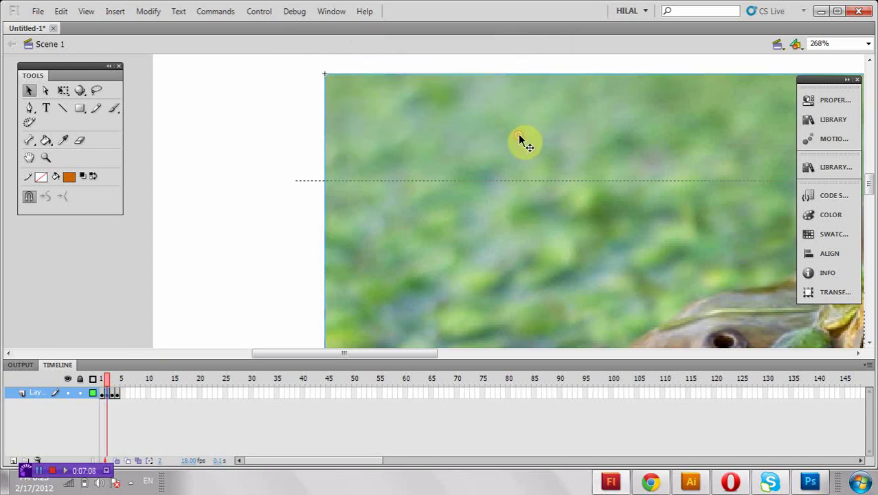
Step: Open the frog picture's movie clip, add a layer above it, and paste the copied mask frame into frame 1
double_click(522, 138)
left_click(13, 459)
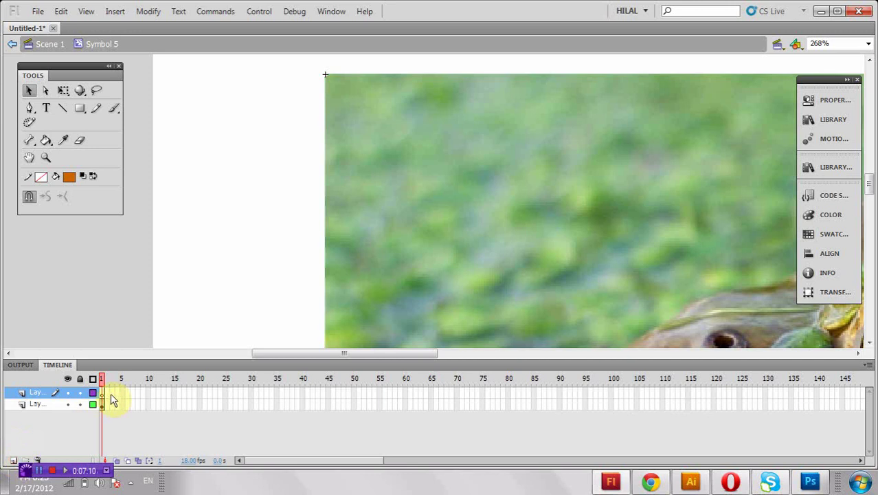
right_click(101, 396)
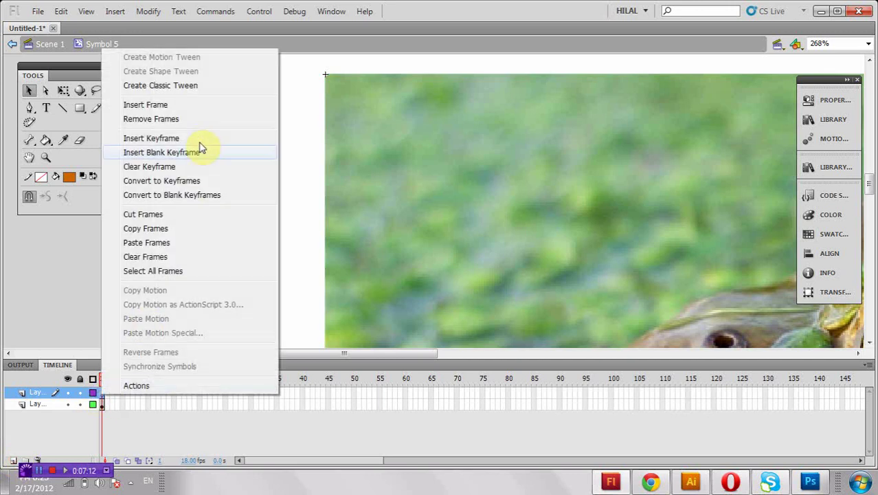
left_click(192, 242)
Step: Reapply the mask in the frog clip so its top layer masks the picture, unlock both layers, and return to Scene 1
right_click(42, 397)
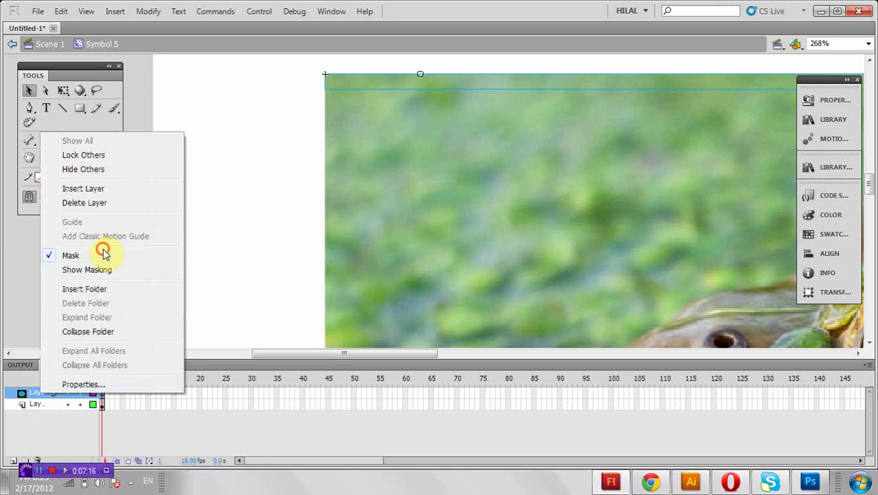
left_click(105, 251)
right_click(45, 393)
left_click(77, 252)
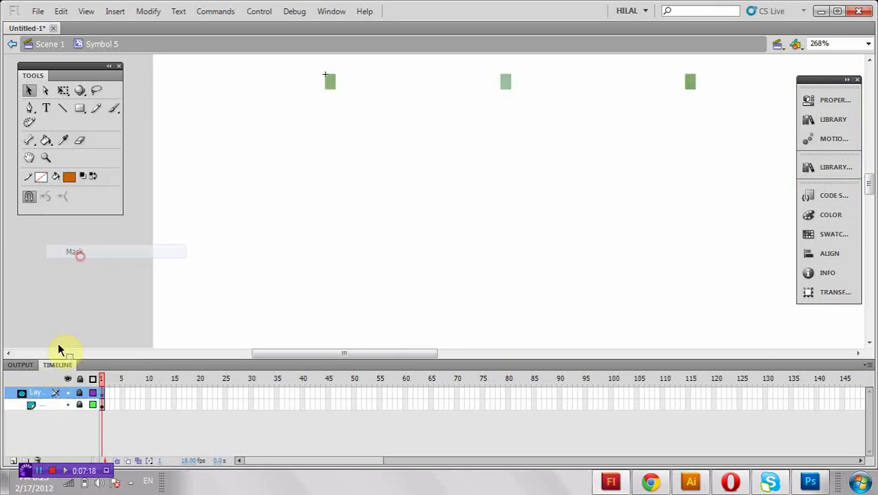
left_click(80, 405)
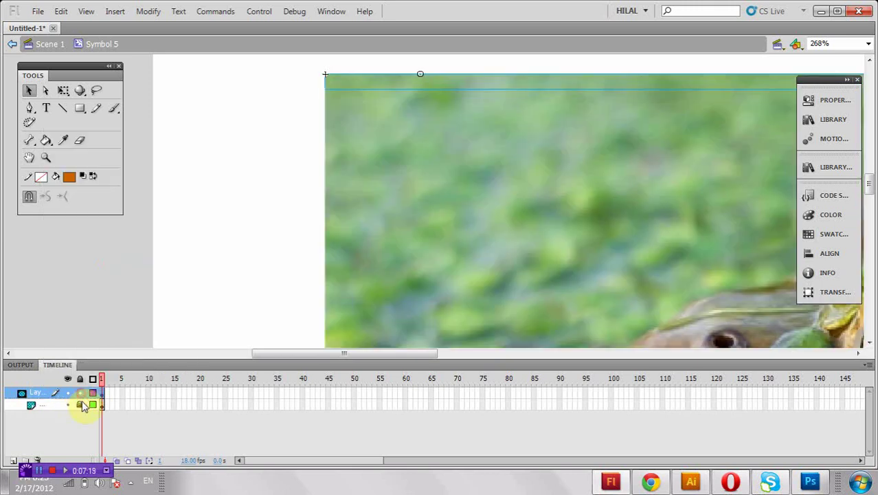
left_click(11, 43)
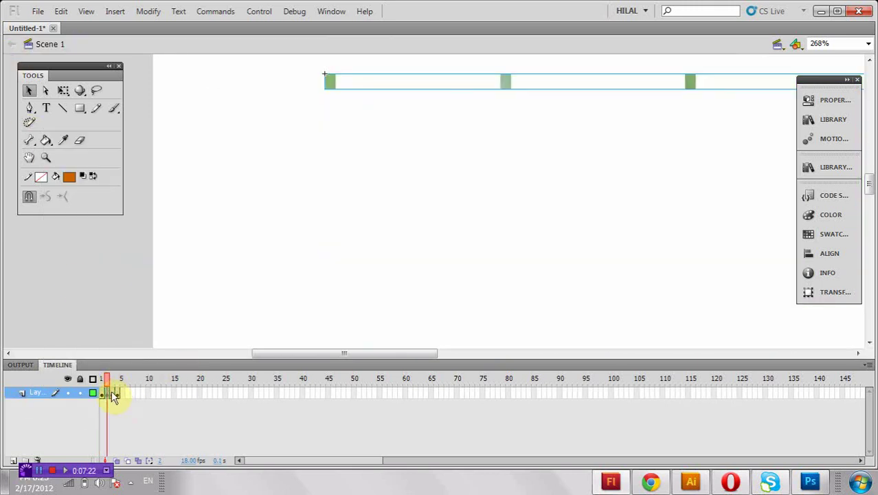
Step: Convert the wrinkled-skin animal picture in frame 3 of Scene 1 to a movie clip symbol
left_click(112, 393)
key("F8")
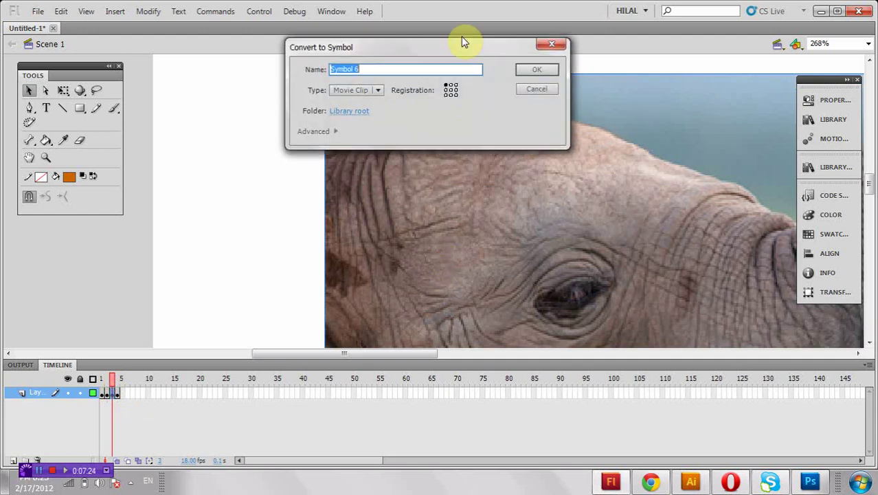
left_click(536, 70)
Step: Open the frame 3 picture's movie clip, add a layer above it, and paste the copied mask frame into frame 1
double_click(496, 208)
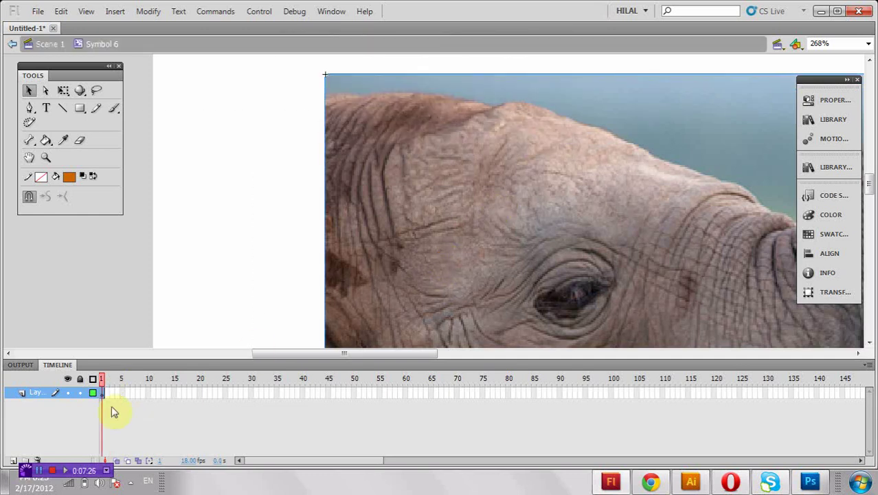
left_click(17, 461)
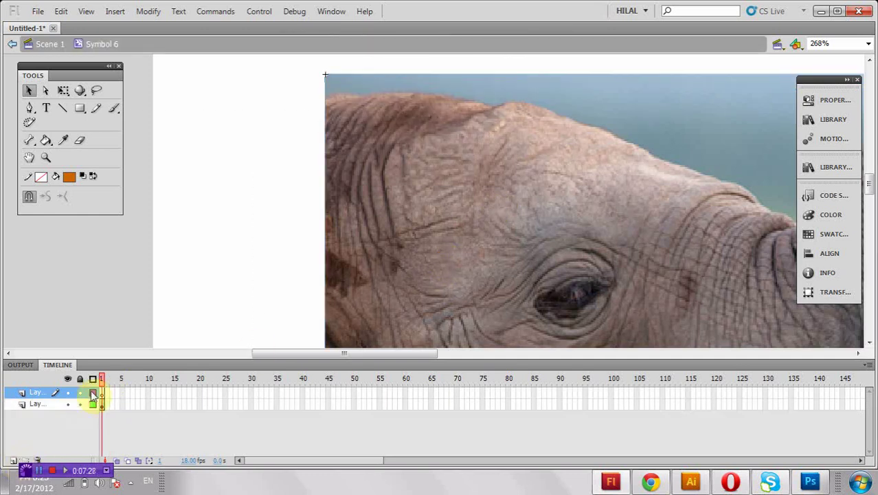
right_click(102, 398)
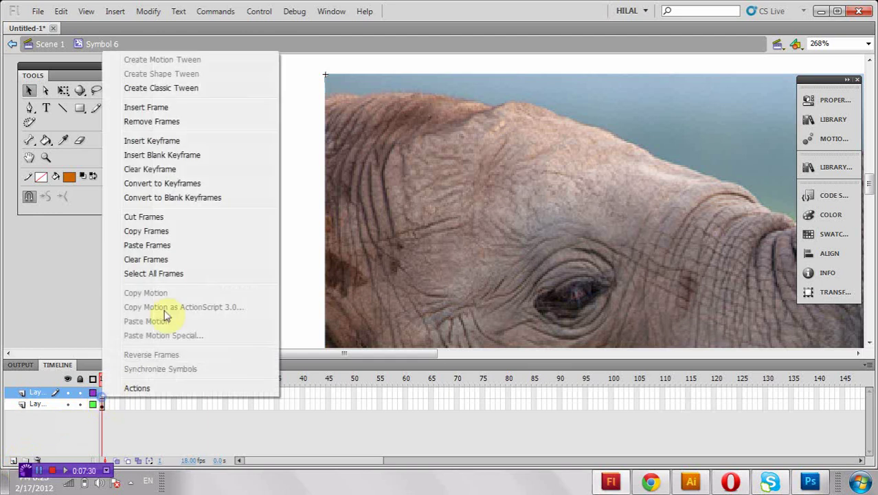
left_click(183, 245)
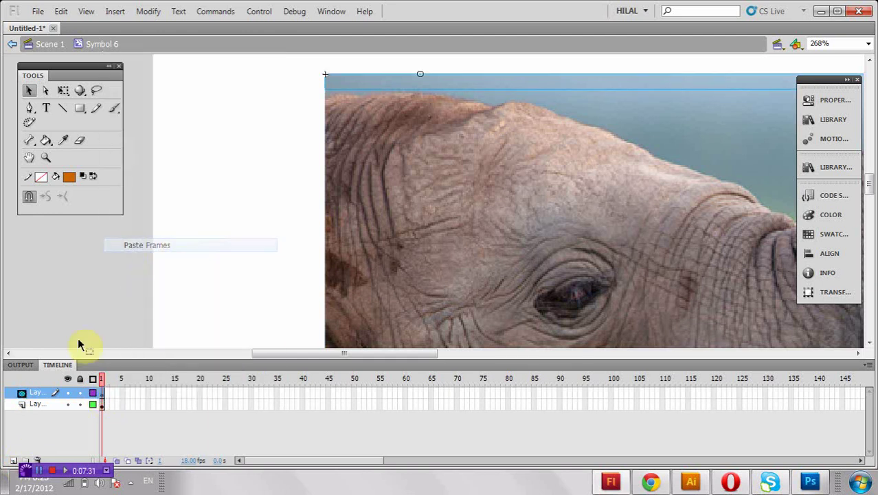
Step: Reapply the mask in the frame 3 clip so it covers the picture layer, unlock both layers, and return to Scene 1
right_click(44, 397)
left_click(63, 257)
right_click(33, 394)
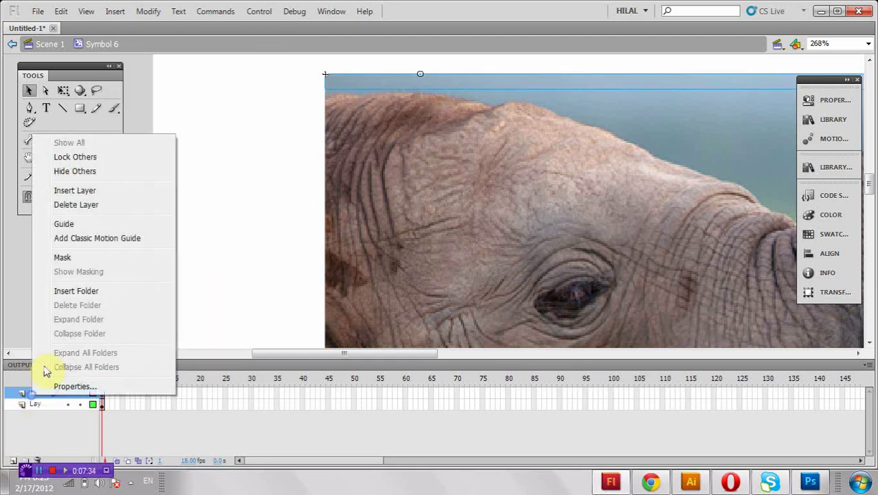
left_click(69, 258)
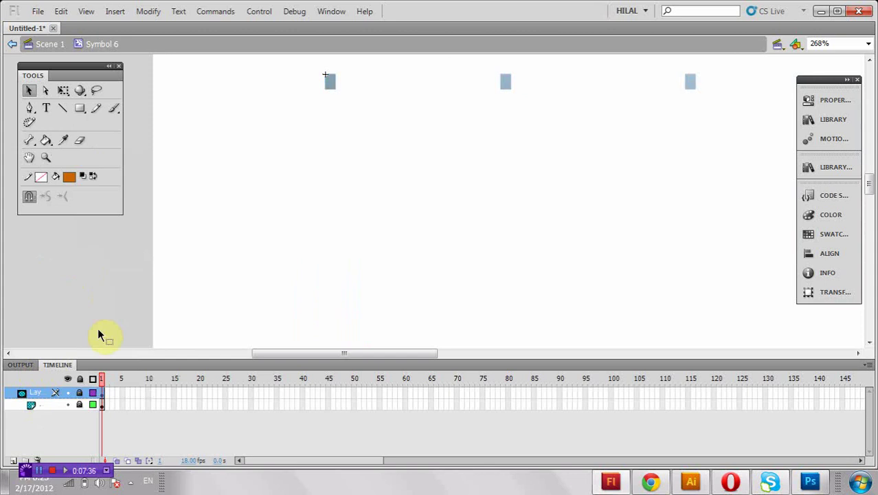
left_click(80, 393)
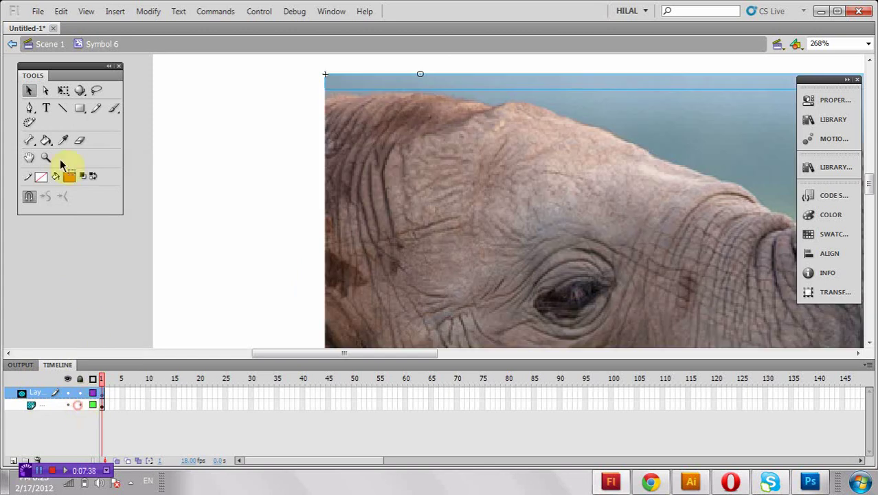
left_click(12, 44)
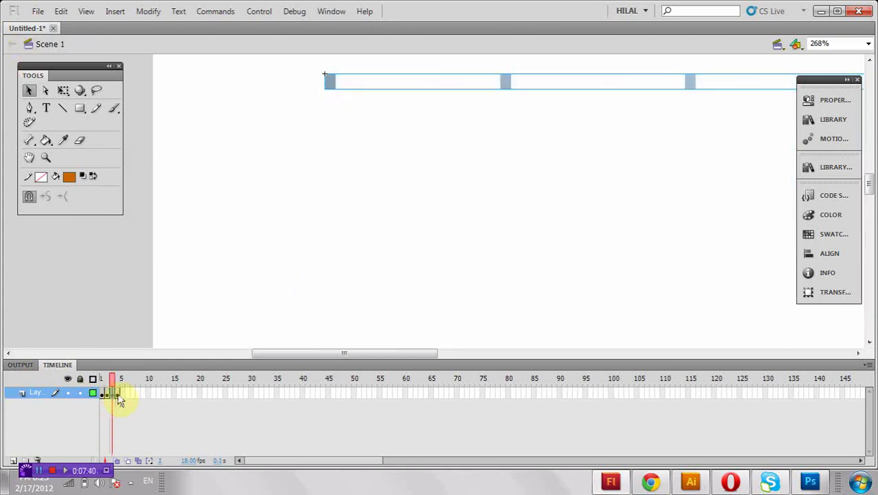
Step: Convert the zebra picture in frame 4 of Scene 1 to a movie clip symbol
left_click(118, 393)
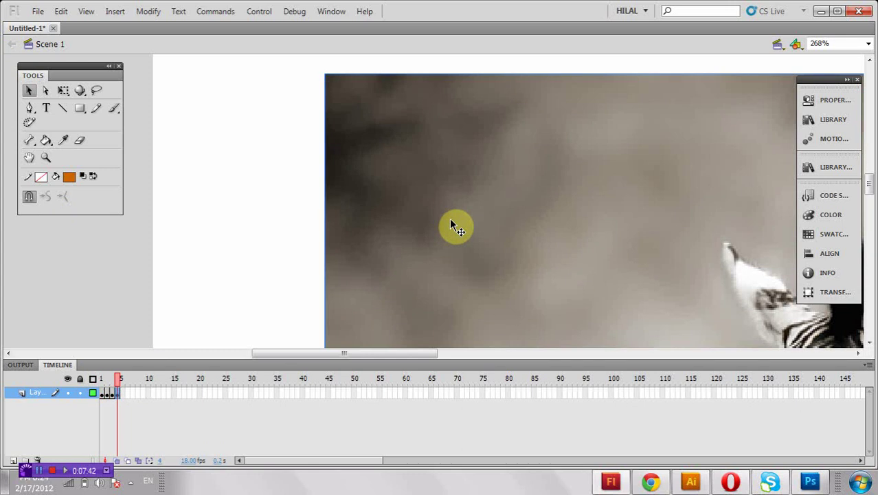
key("F8")
left_click(538, 71)
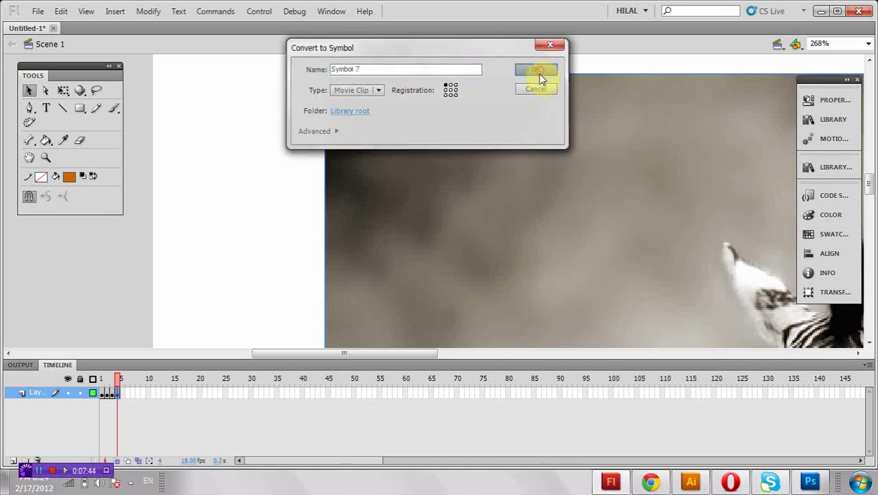
Step: Open the zebra picture's movie clip, add a layer above it, and paste the copied mask frame into frame 1
double_click(534, 125)
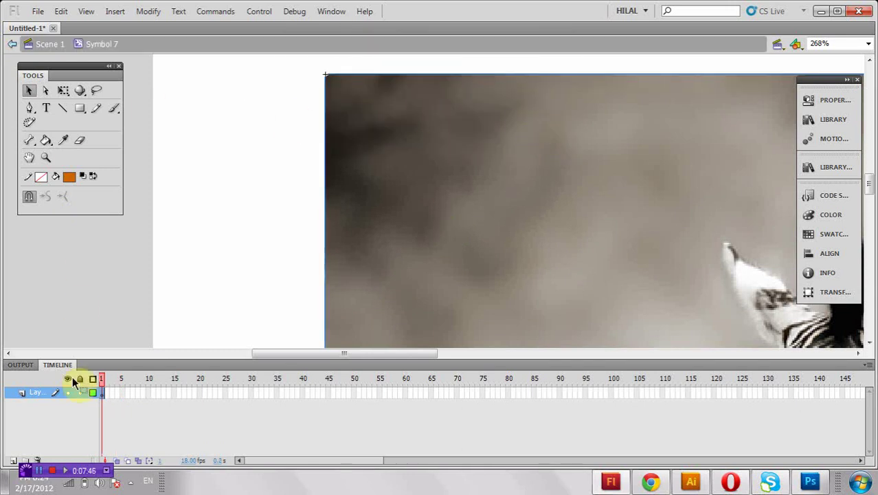
left_click(13, 462)
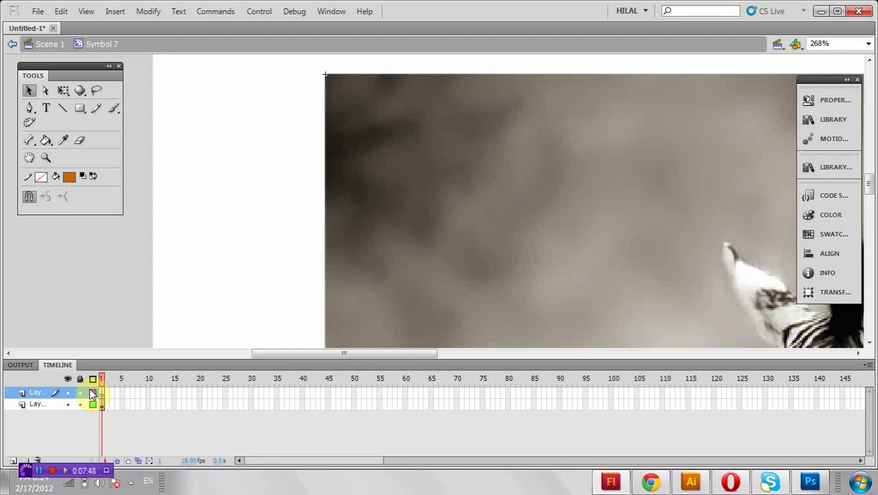
right_click(105, 400)
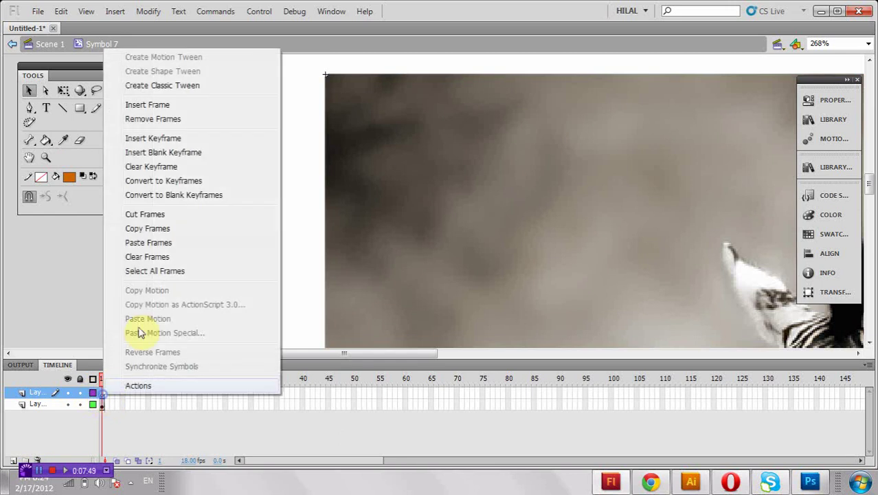
left_click(190, 243)
Step: Reapply the mask in the zebra clip so it covers the picture layer, unlock both layers, and return to Scene 1
right_click(46, 395)
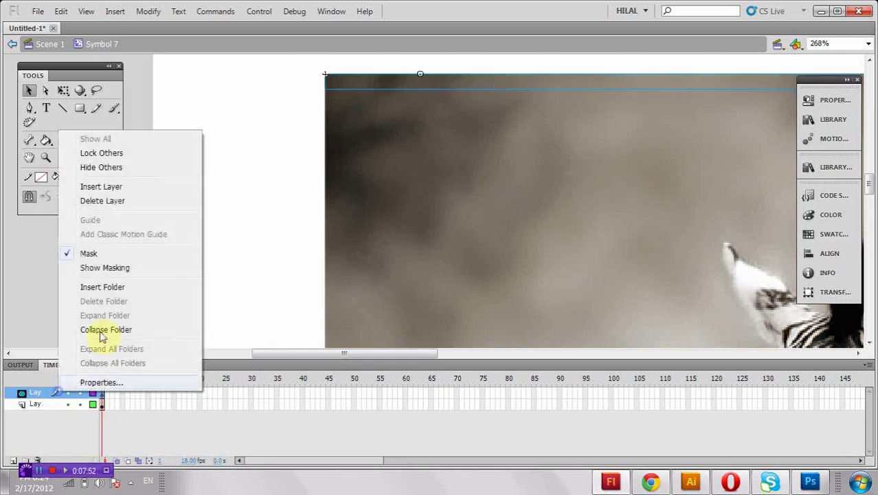
left_click(104, 256)
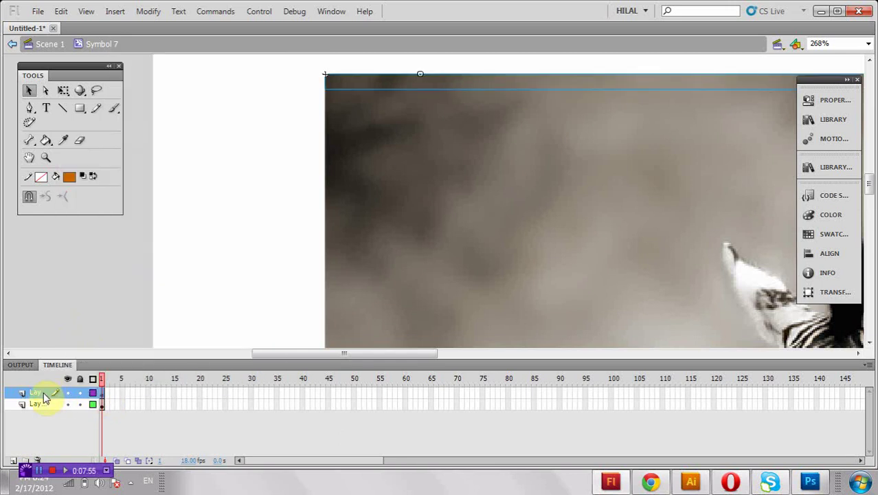
right_click(46, 397)
left_click(77, 253)
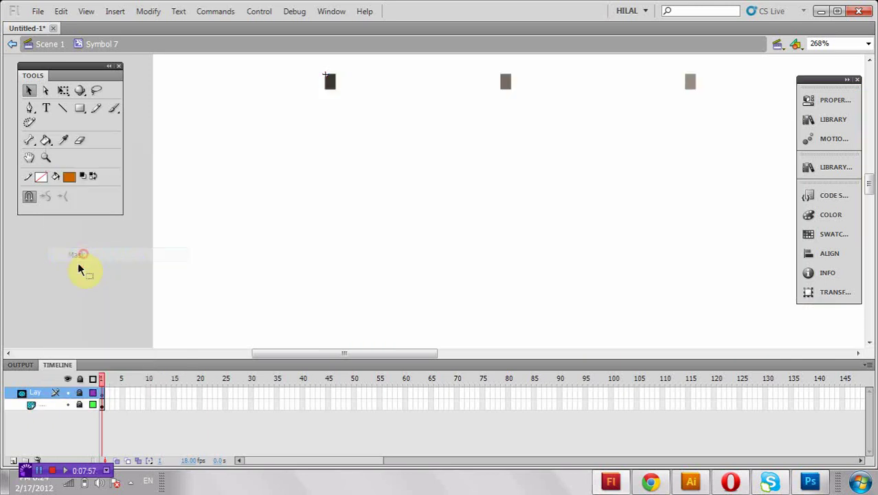
left_click(79, 405)
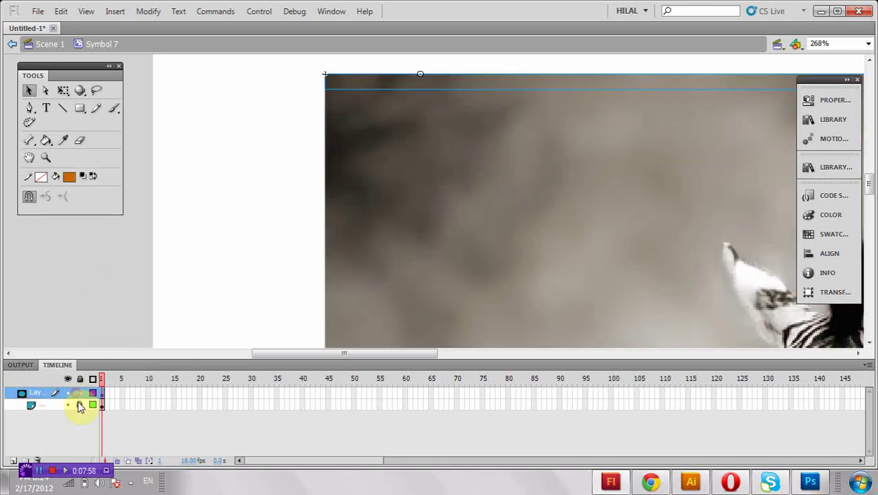
left_click(11, 46)
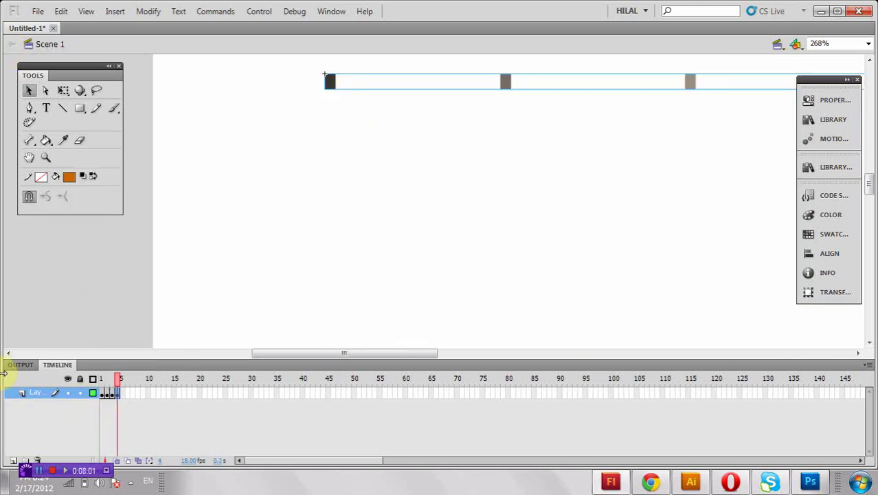
Step: Add a layer above the pictures in Scene 1 and remove its frames from frame 2 onward
left_click(14, 461)
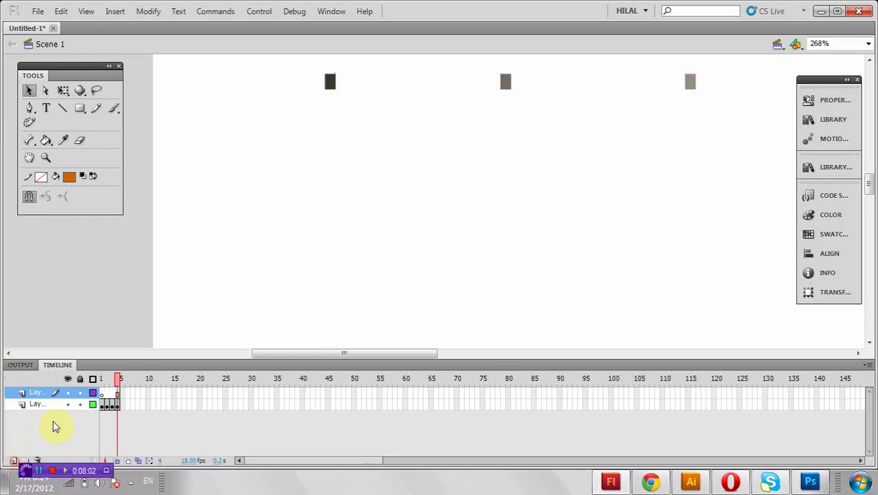
left_click(108, 393)
right_click(108, 393)
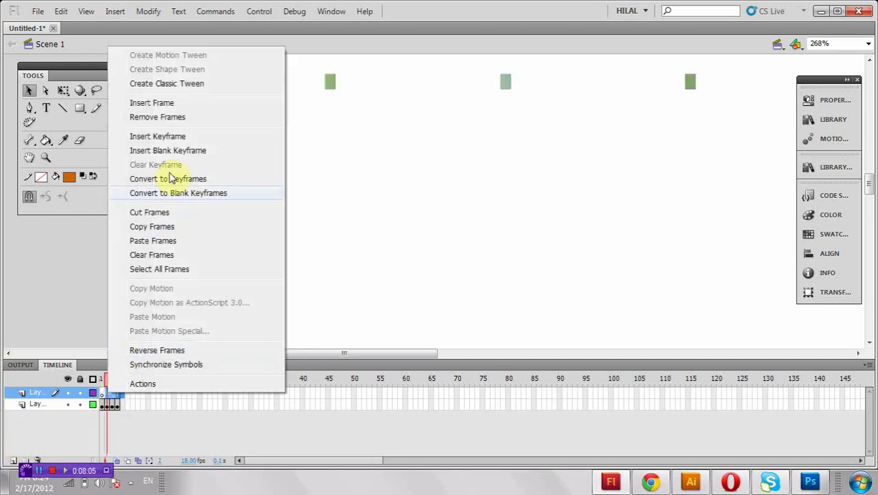
left_click(209, 118)
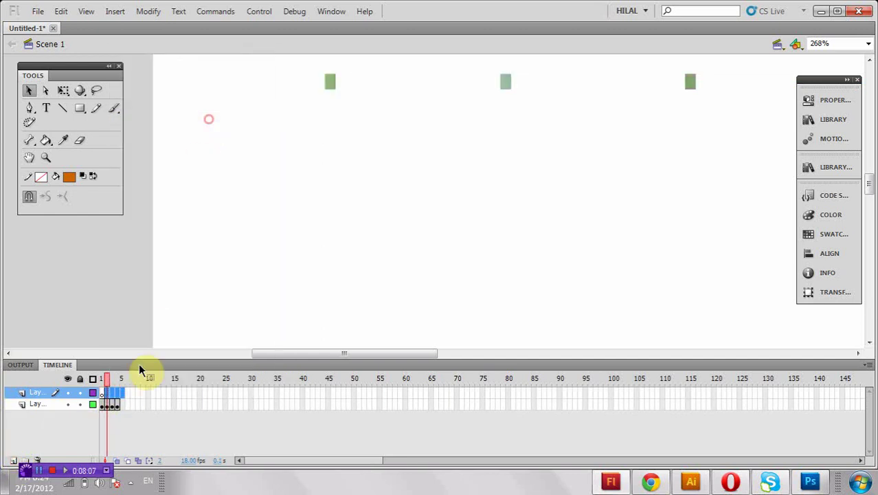
Step: Add the frame action stop(); to frame 1 of the new layer in Scene 1
left_click(103, 396)
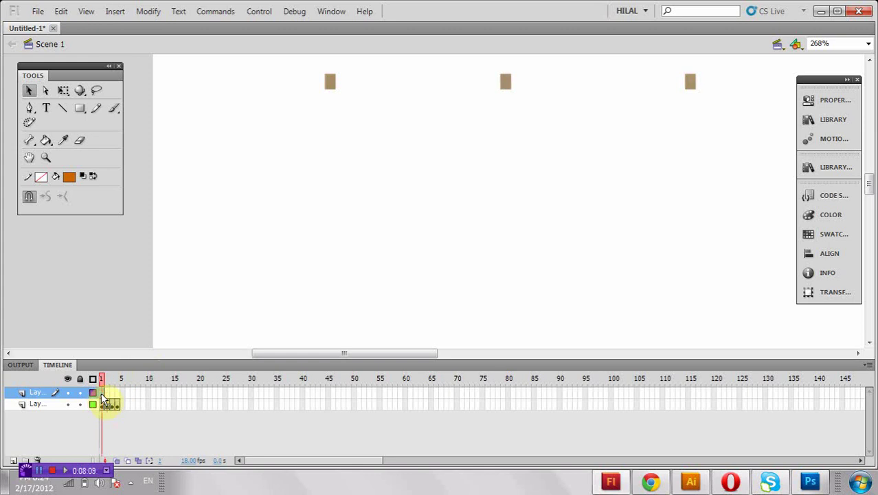
right_click(103, 393)
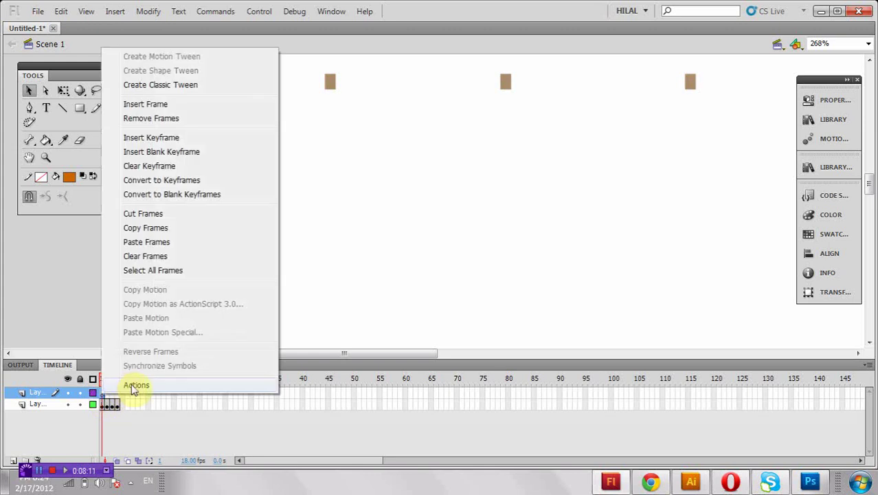
left_click(131, 384)
type("stop();")
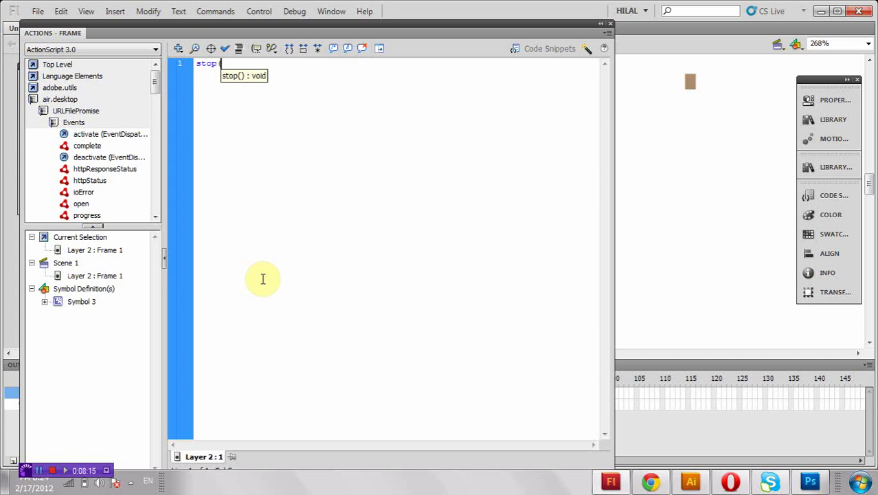
left_click(610, 26)
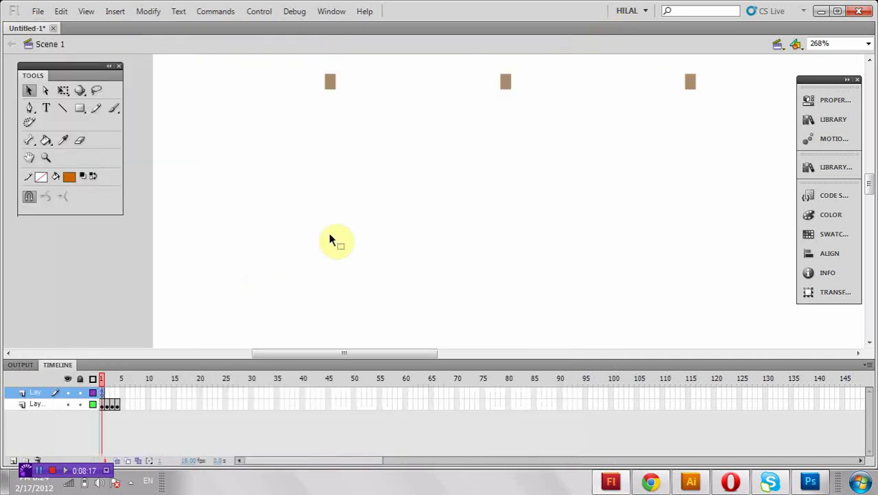
Step: Add a third layer in Scene 1, show the rulers, and place a horizontal guide at about 130 px, below the strips
left_click(13, 460)
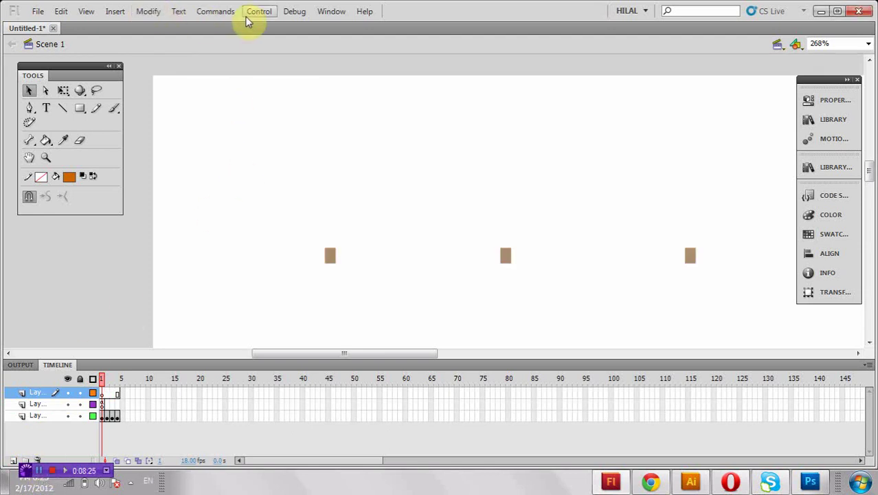
left_click(86, 11)
left_click(107, 128)
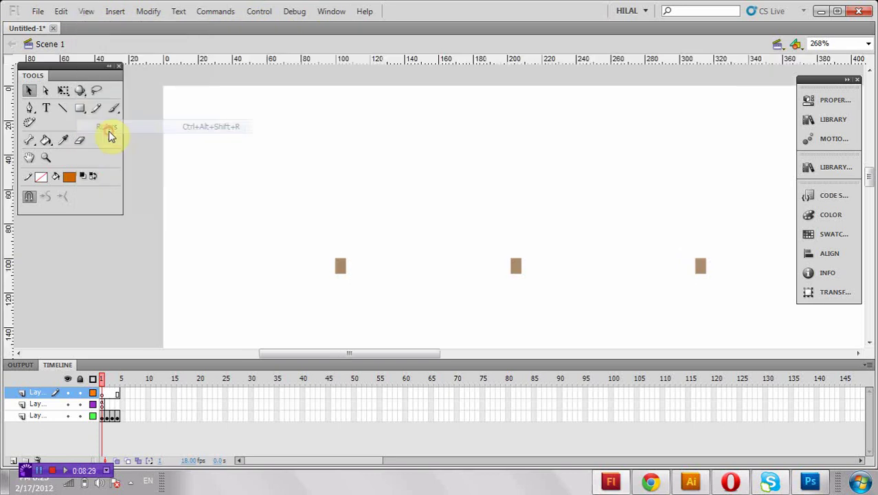
left_click_drag(277, 62, 310, 309)
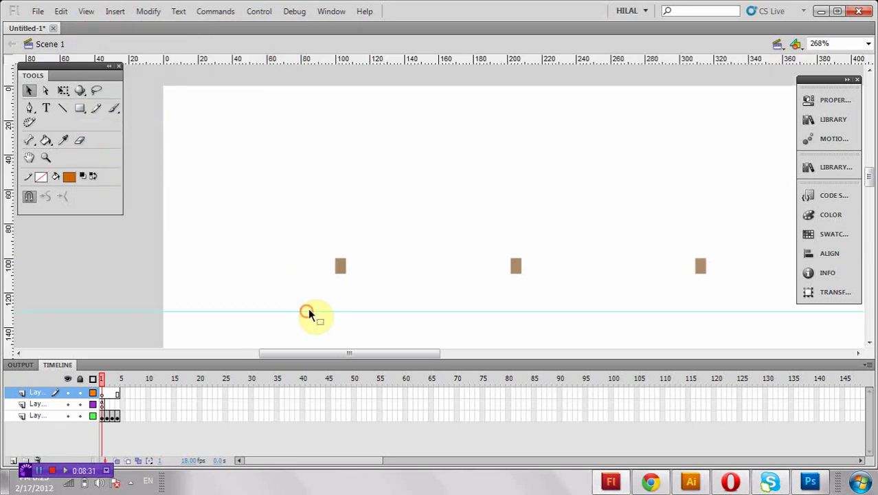
Step: Move the horizontal guide down to about 200 px
scroll(289, 275, "down", 5)
scroll(220, 181, "up", 1)
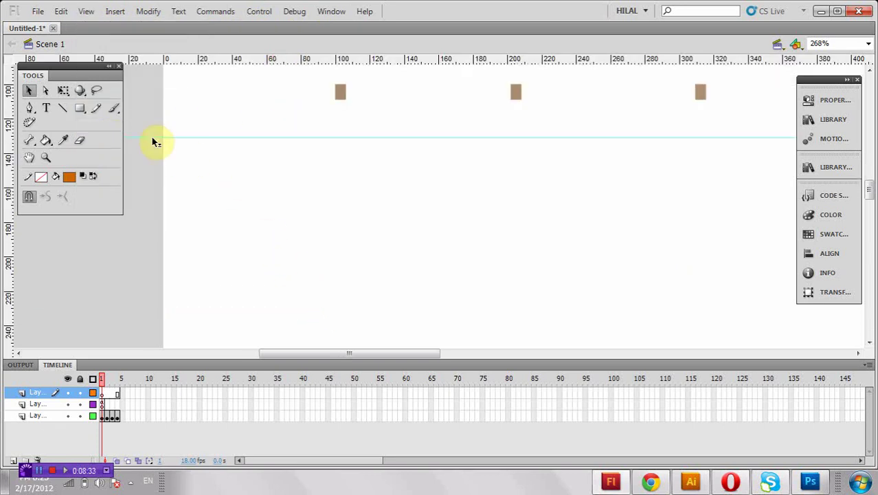
left_click_drag(152, 136, 160, 255)
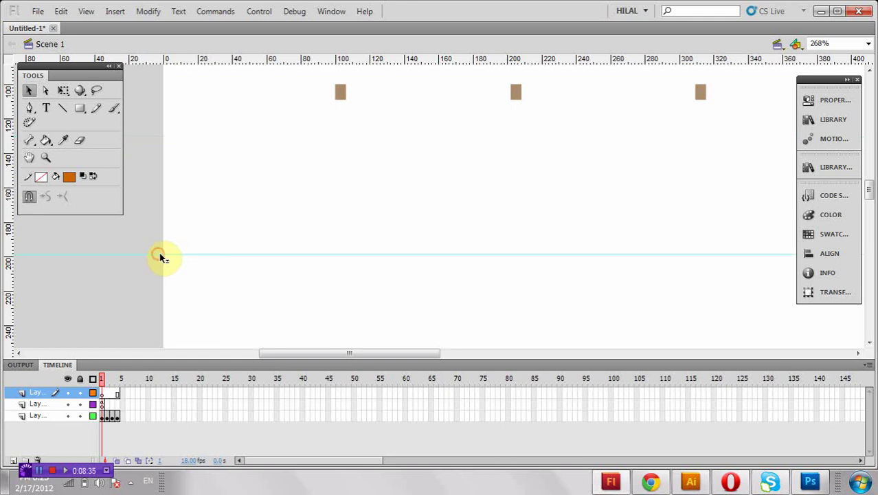
Step: Open the common Buttons library and preview bar capped blue from the buttons bar capped folder
left_click(324, 12)
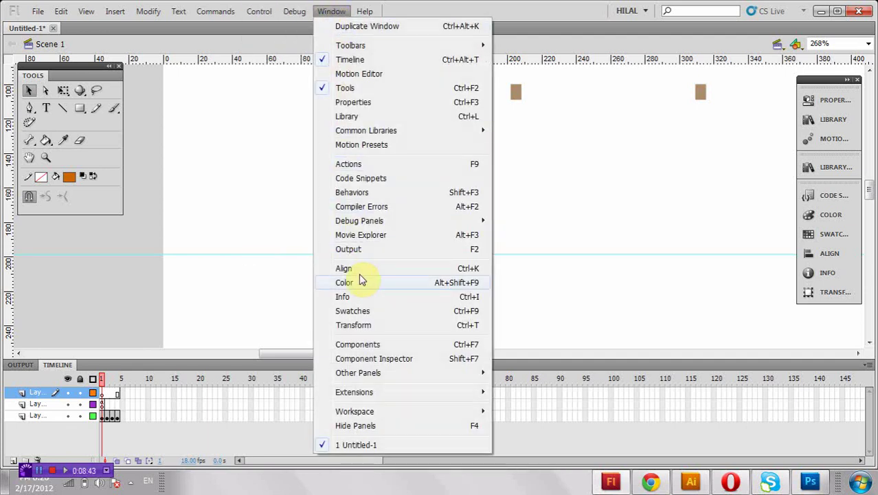
left_click(420, 134)
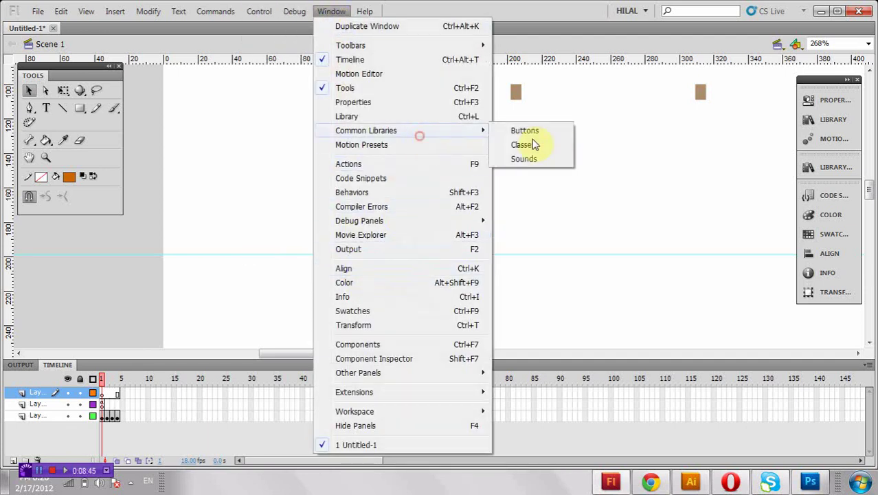
left_click(525, 130)
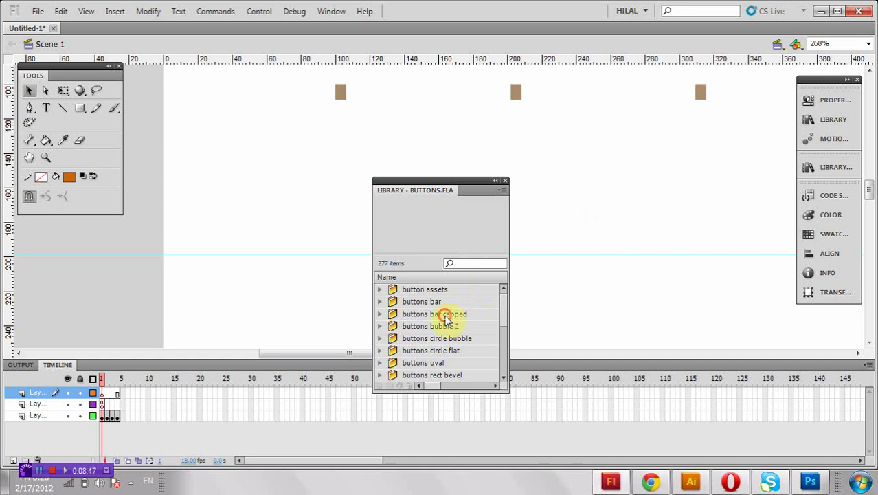
left_click(397, 316)
left_click(380, 313)
left_click(396, 327)
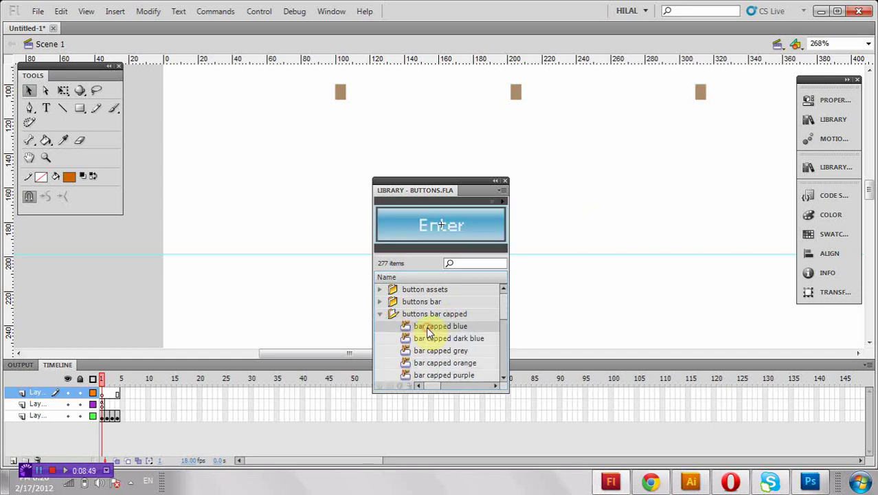
Step: Examine the rounded double and rounded stripes button designs in the Buttons library
scroll(429, 333, "down", 1)
scroll(429, 332, "down", 3)
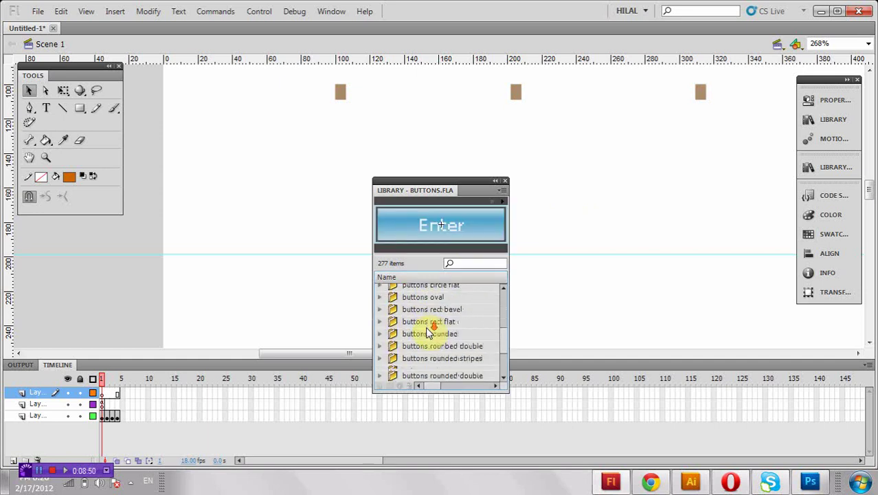
left_click(379, 348)
left_click(407, 357)
scroll(405, 347, "down", 5)
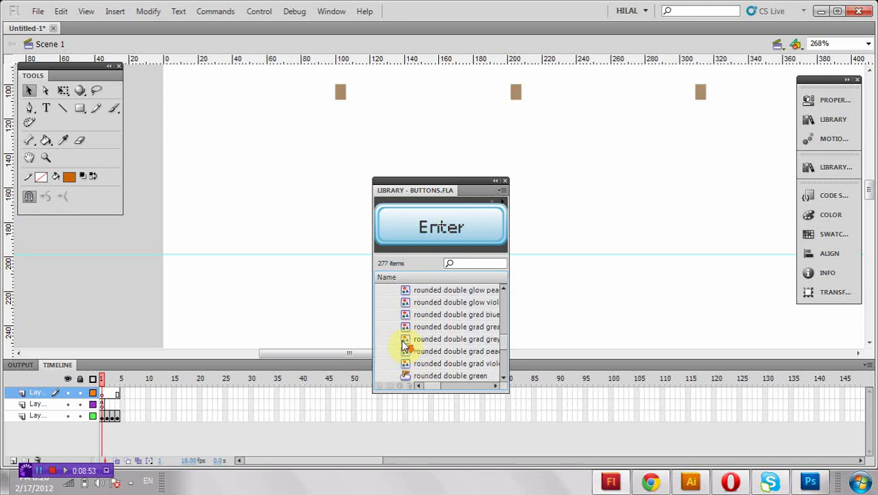
scroll(404, 345, "down", 2)
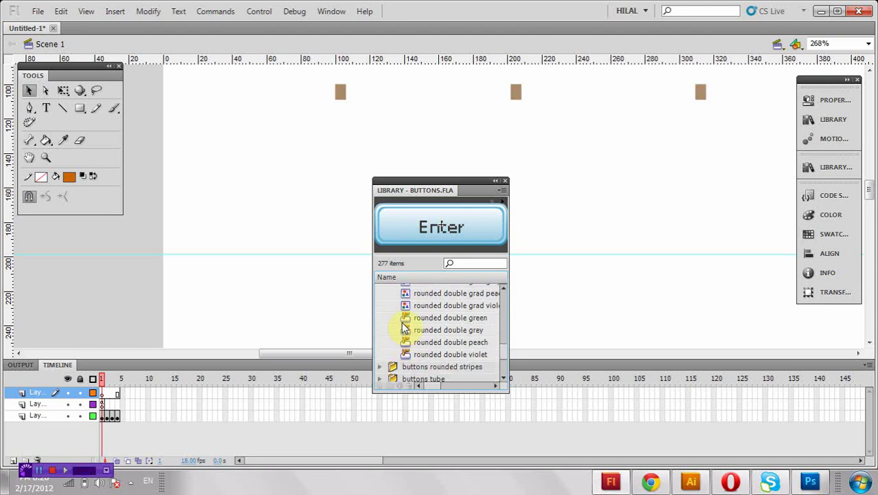
scroll(410, 366, "down", 2)
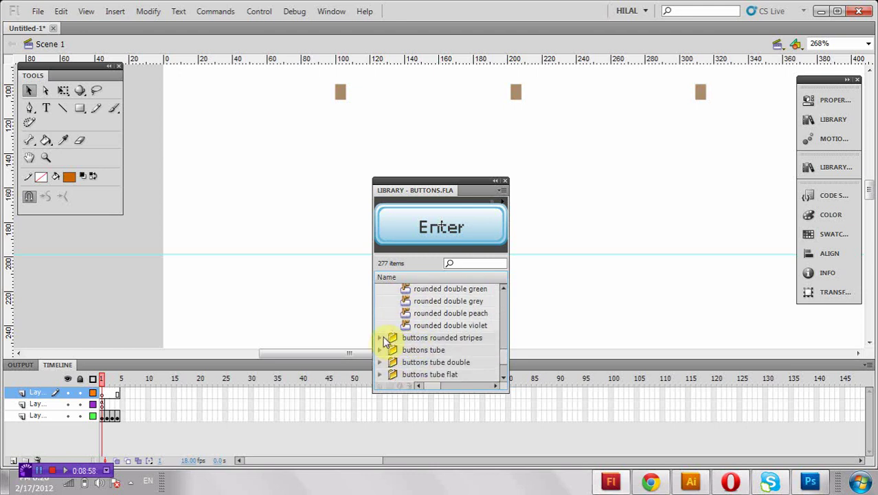
left_click(384, 339)
left_click(411, 328)
left_click(417, 351)
scroll(405, 350, "down", 5)
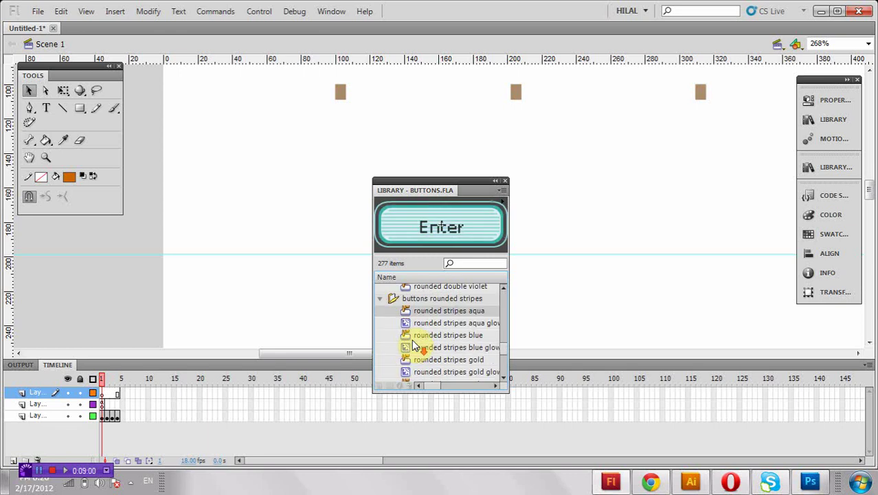
Step: Examine the classic arcade buttons and the Knobs & Faders items in the Buttons library
left_click(380, 342)
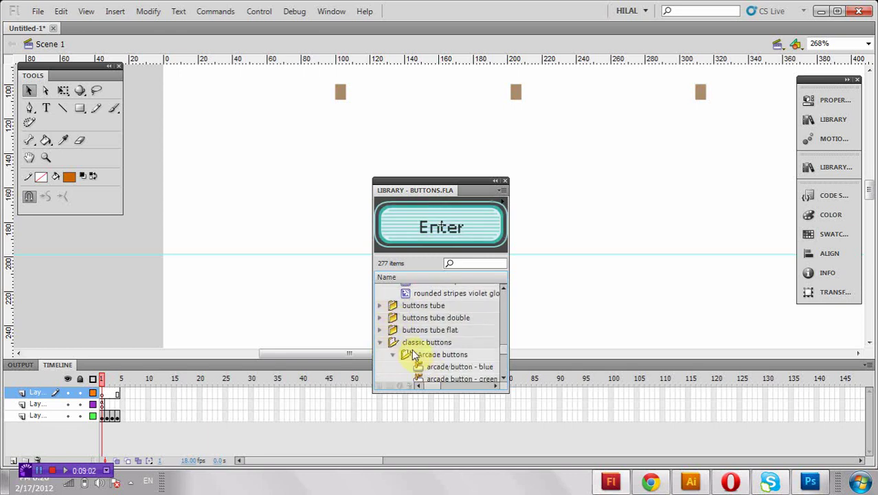
left_click(429, 369)
scroll(405, 337, "down", 3)
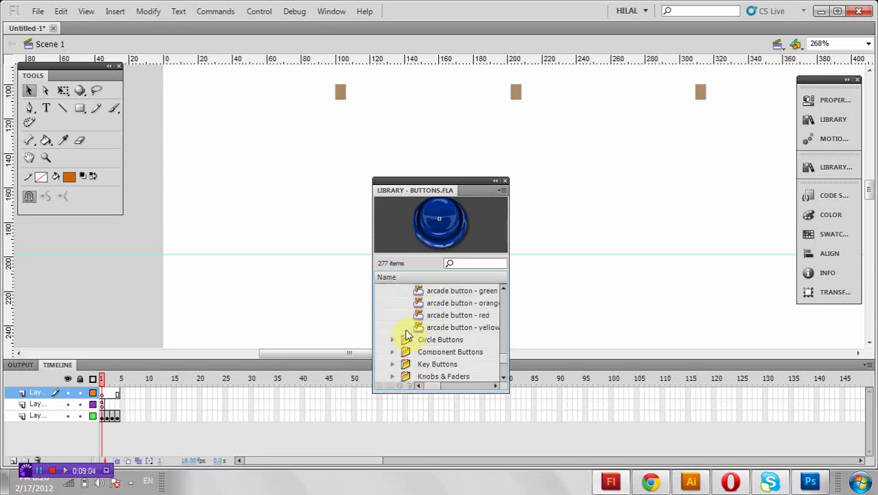
left_click(392, 337)
left_click(429, 351)
scroll(426, 349, "down", 2)
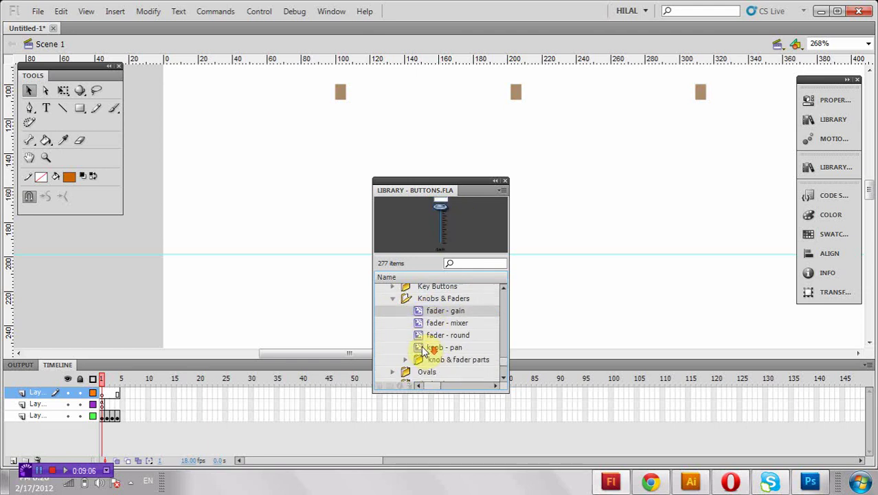
Step: Place the gel Fast Forward button from the classic Playback folder on the stage, above the guide at about x 312 px
left_click(393, 354)
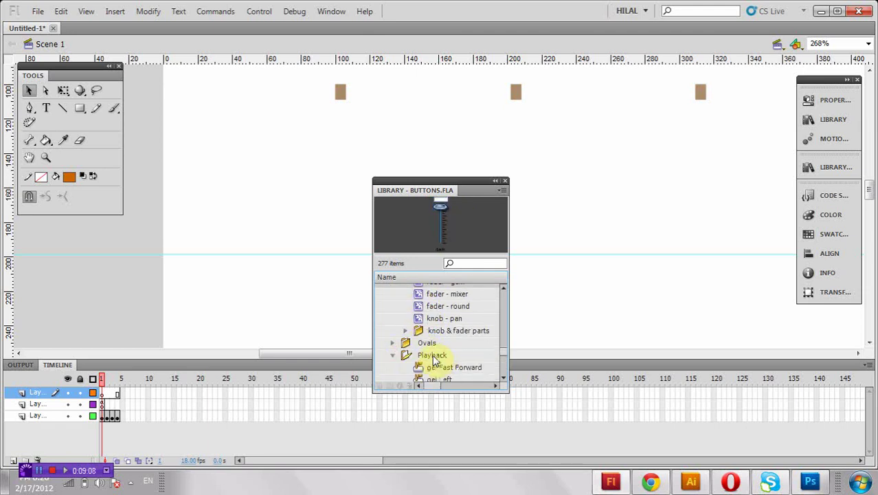
left_click(439, 368)
scroll(438, 361, "down", 1)
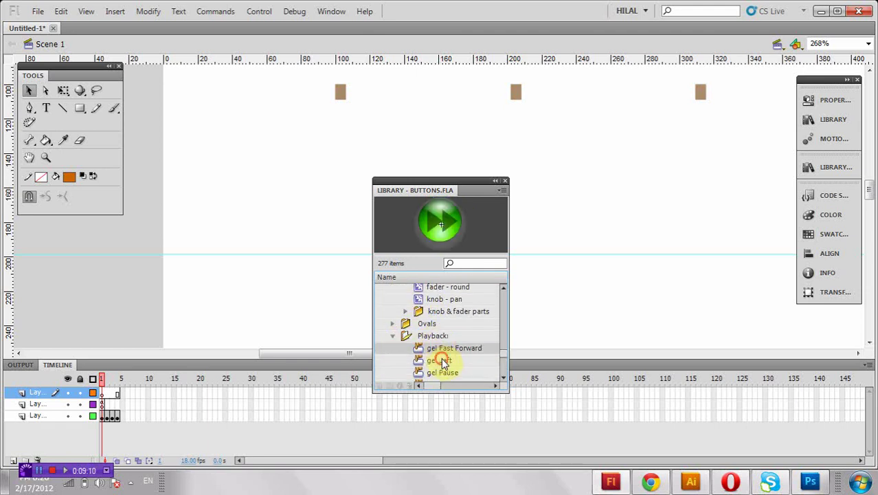
left_click(443, 361)
left_click(441, 347)
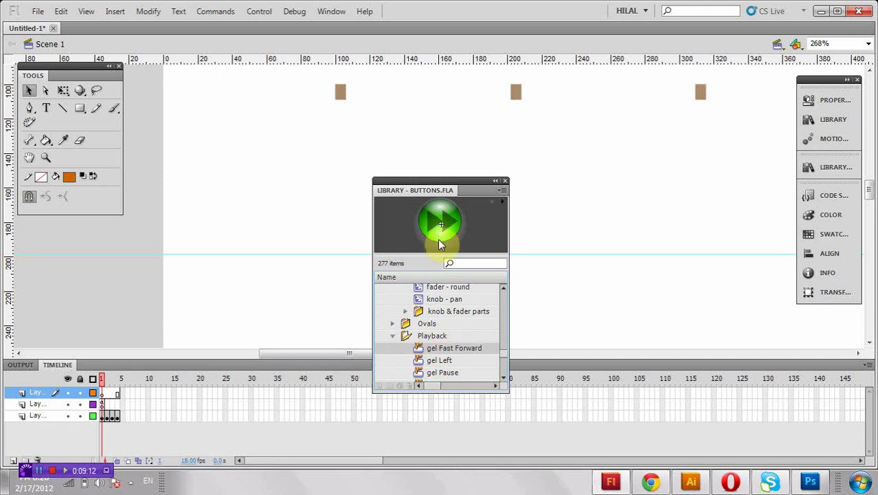
left_click_drag(442, 234, 707, 220)
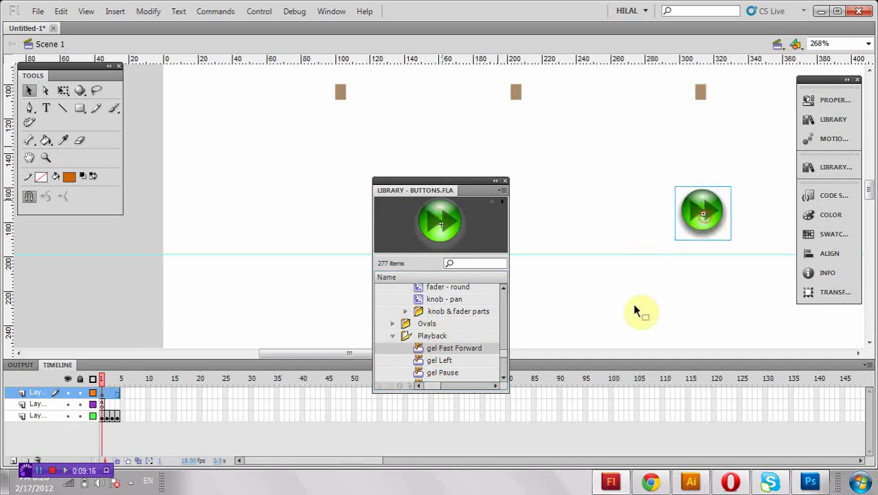
Step: Look through the other gel playback buttons and place gel Rewind near the stage's left edge, above the guide
left_click(431, 360)
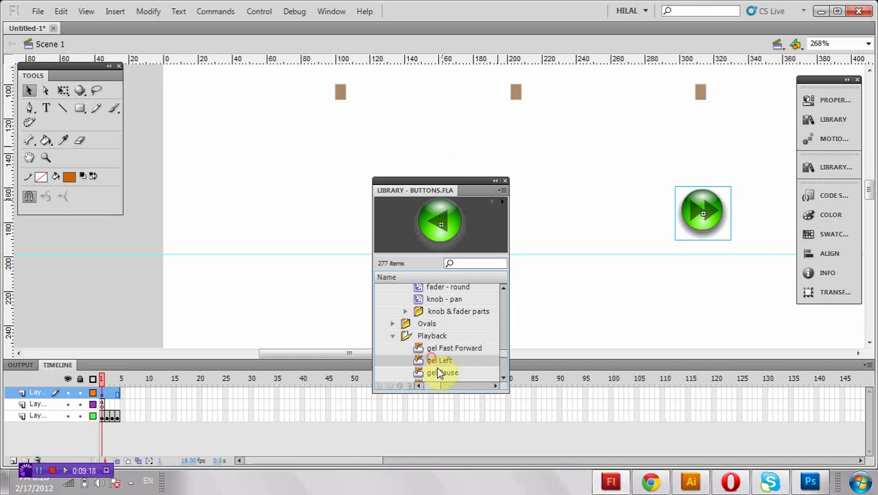
left_click(440, 372)
left_click(443, 358)
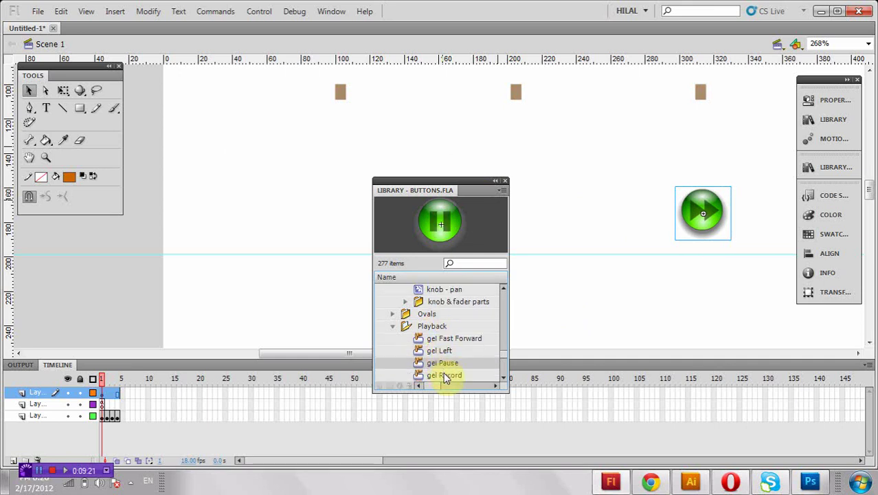
scroll(446, 371, "down", 1)
left_click(445, 378)
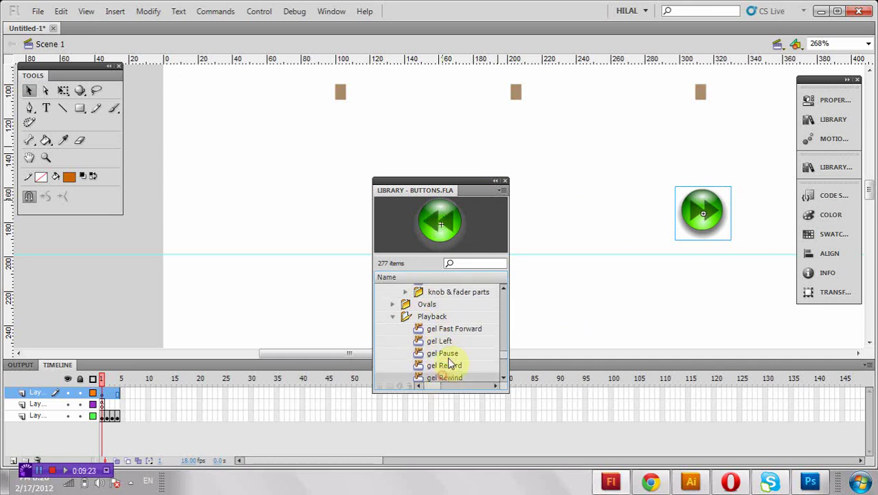
left_click_drag(431, 222, 215, 232)
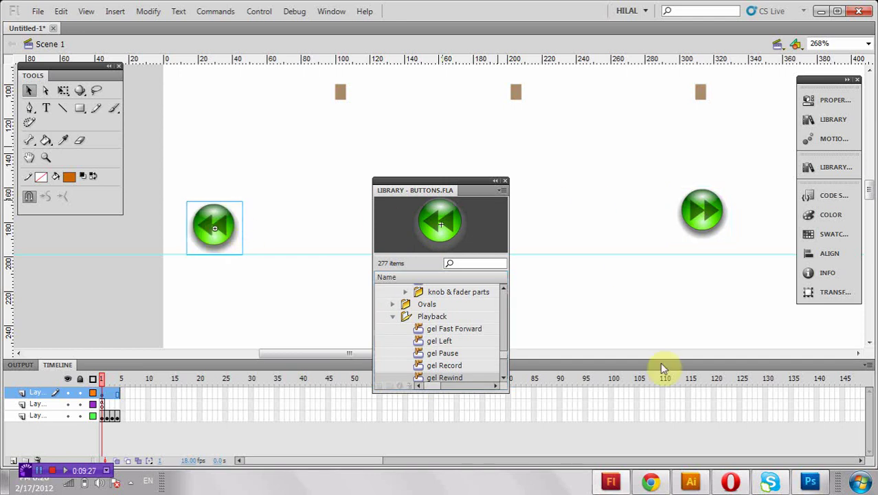
Step: Move the fast-forward button to about x 755 px, near the stage's right edge, and shift the rewind button slightly left
left_click_drag(711, 224, 769, 229)
left_click_drag(226, 235, 211, 235)
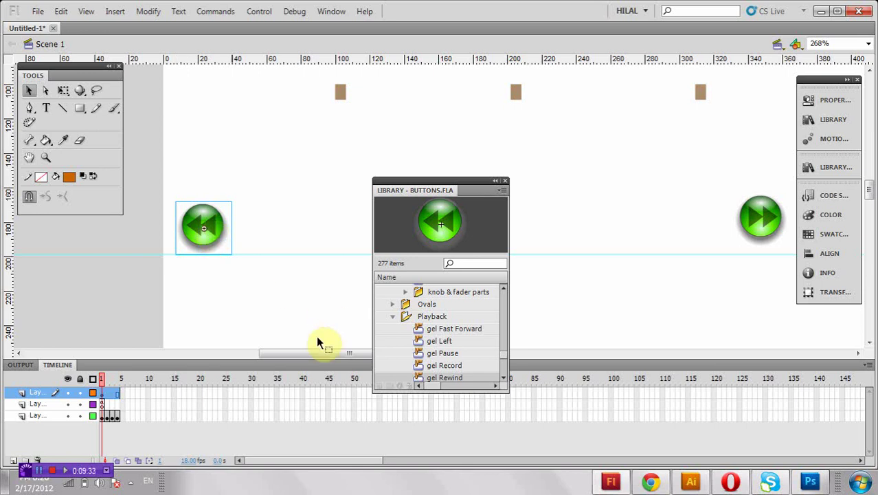
left_click_drag(334, 353, 471, 365)
left_click(119, 231)
left_click_drag(118, 231, 760, 245)
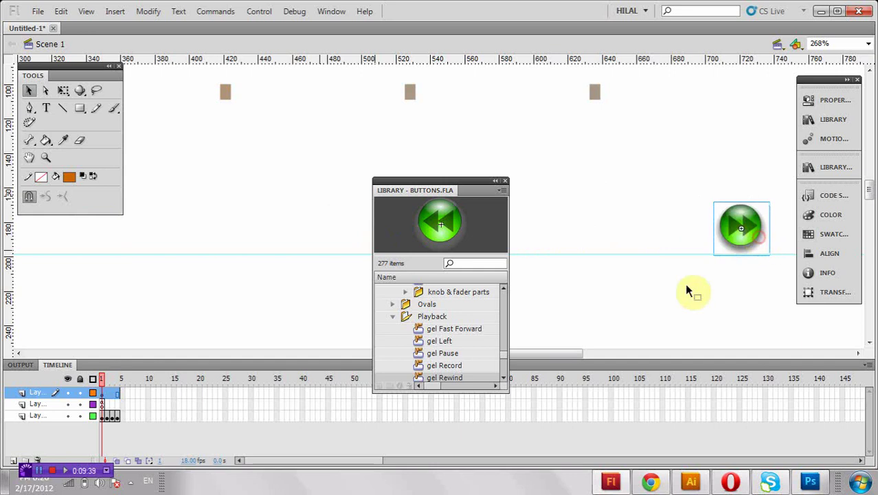
left_click_drag(567, 353, 595, 353)
left_click_drag(597, 233, 656, 246)
Step: Move the rewind button inward to about x 40 px, level with the fast-forward button
left_click_drag(584, 353, 386, 329)
left_click(323, 230)
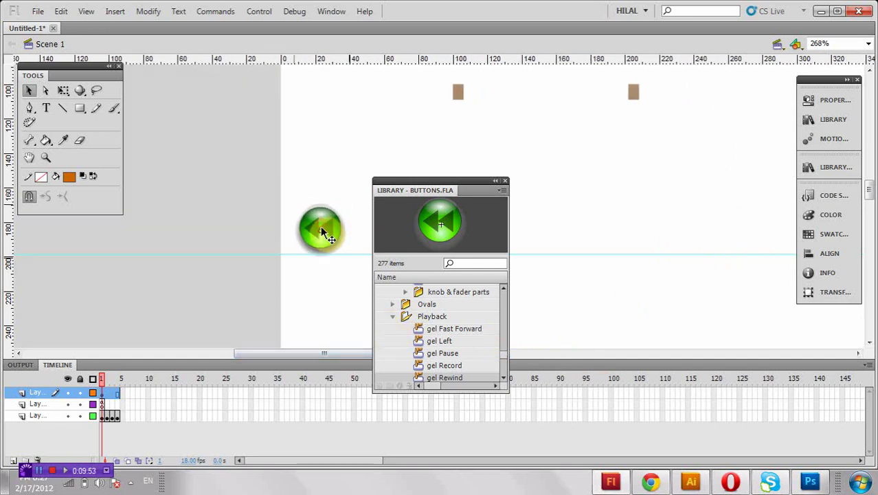
left_click_drag(320, 226, 353, 237)
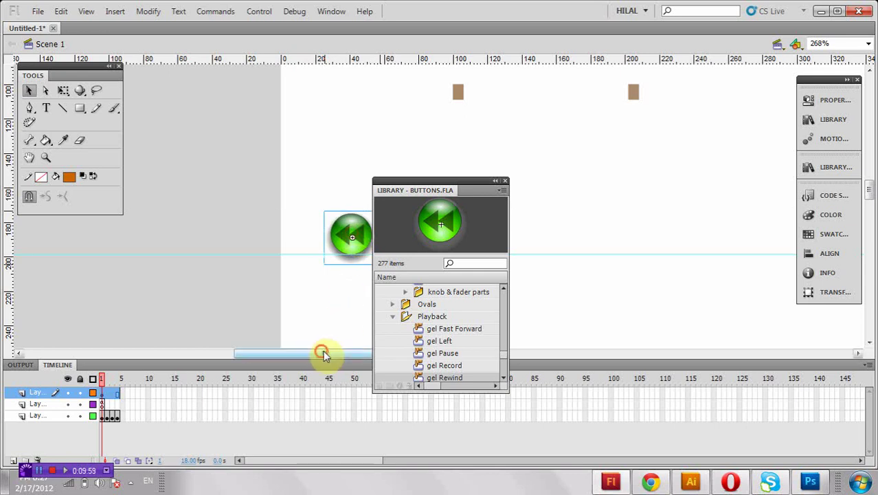
Step: Fit the whole stage in view and move the horizontal guide down to about 325 px
left_click_drag(325, 353, 357, 318)
double_click(29, 158)
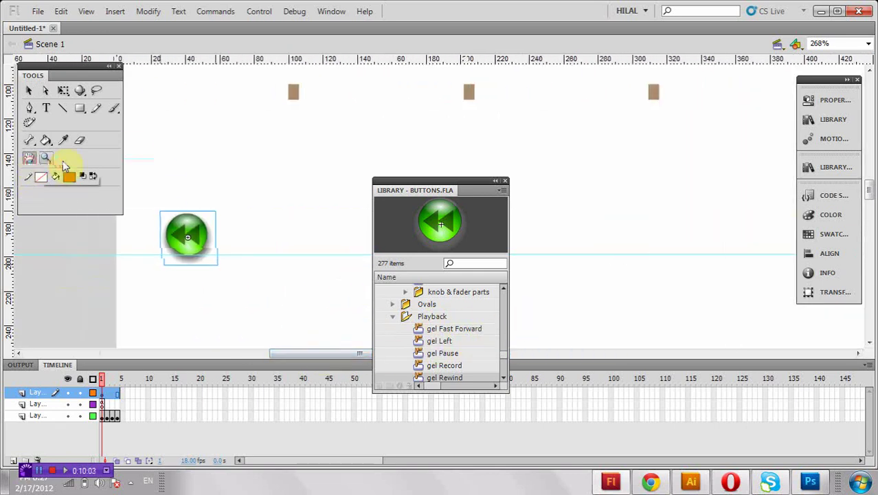
left_click(31, 90)
left_click_drag(210, 168, 211, 217)
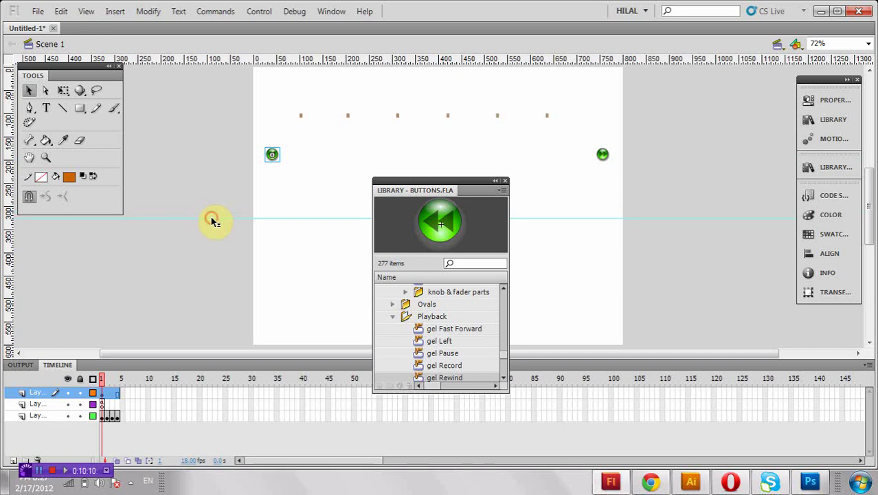
Step: Move the rewind and fast-forward buttons straight down so both are centred on the guide, and clear the guide
left_click(263, 158)
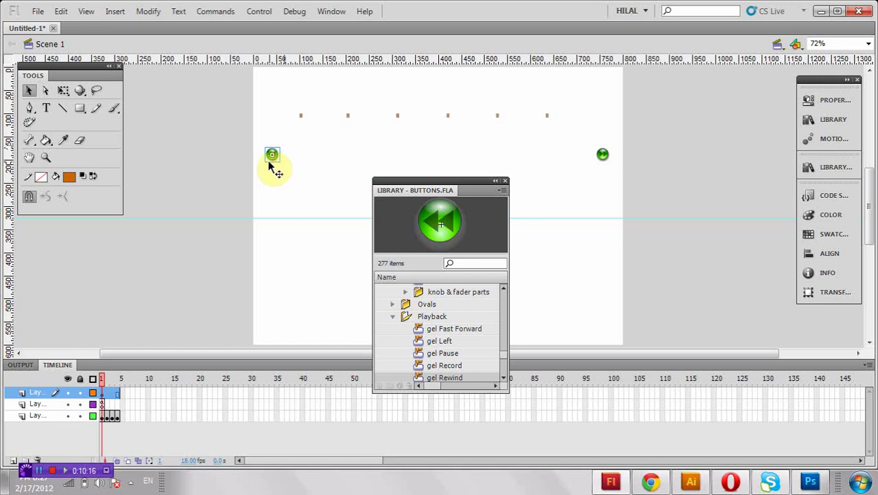
left_click_drag(274, 158, 270, 208)
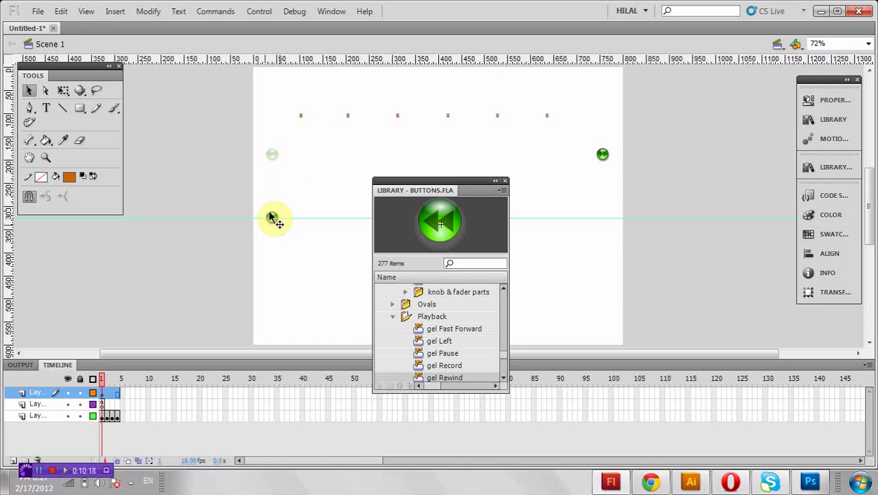
key("super+x")
left_click(251, 118)
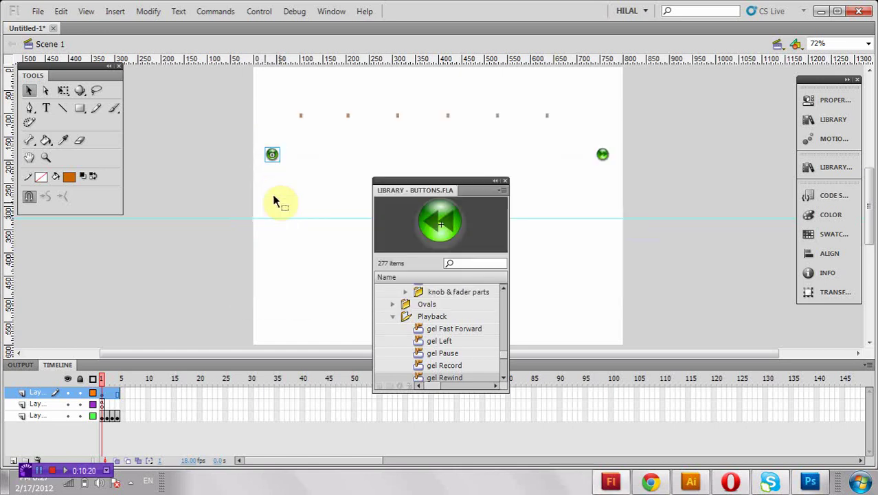
left_click_drag(275, 157, 271, 219)
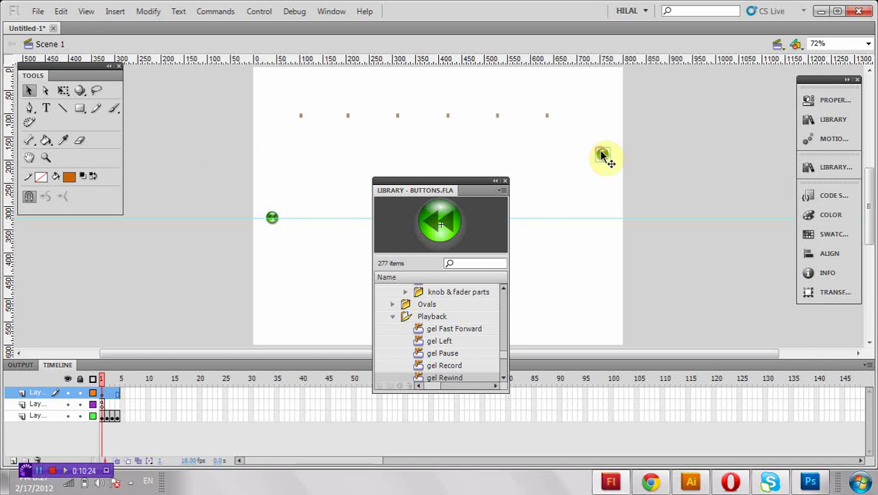
left_click_drag(602, 161, 606, 207)
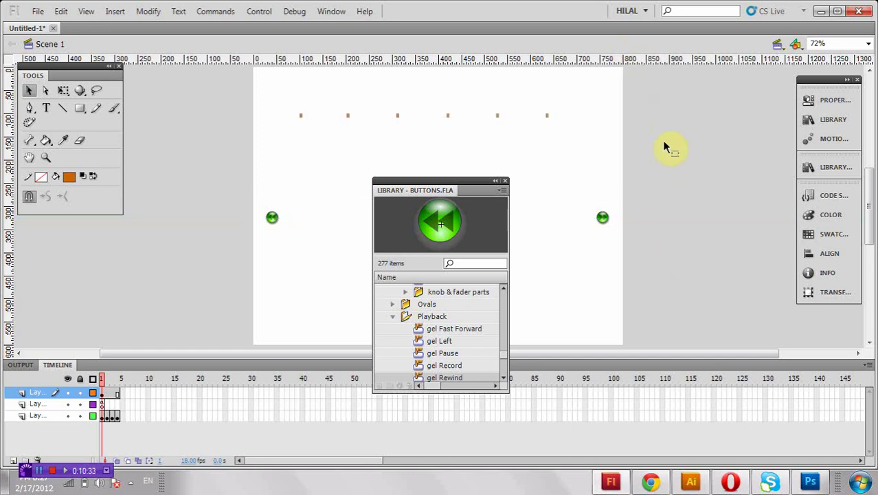
Step: Apply the "Click to Go to Next Frame and Stop" code snippet to the fast-forward button
left_click(505, 181)
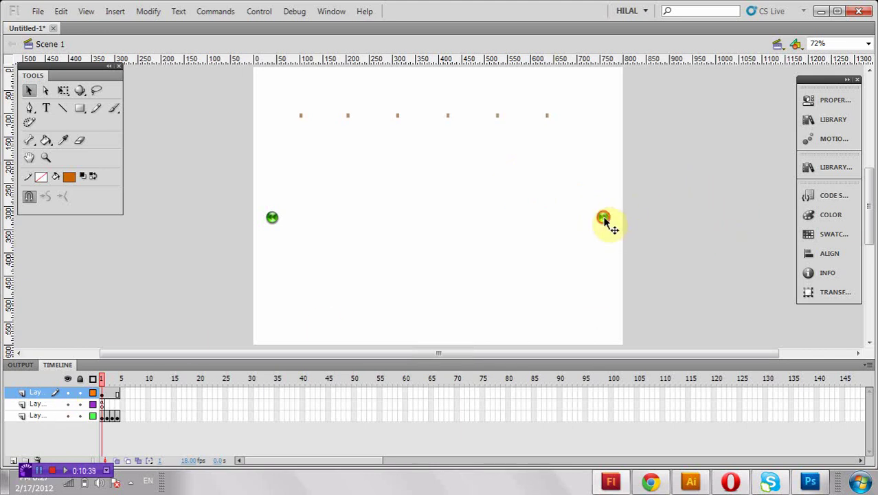
left_click(835, 196)
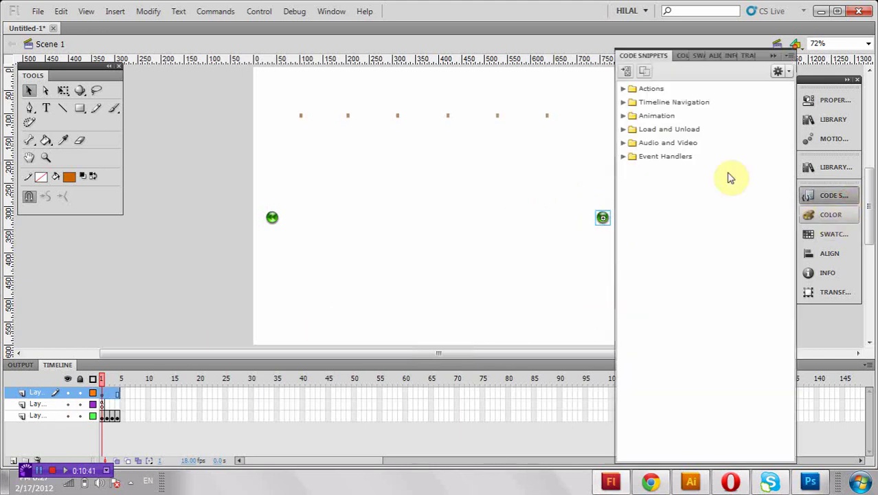
left_click(624, 102)
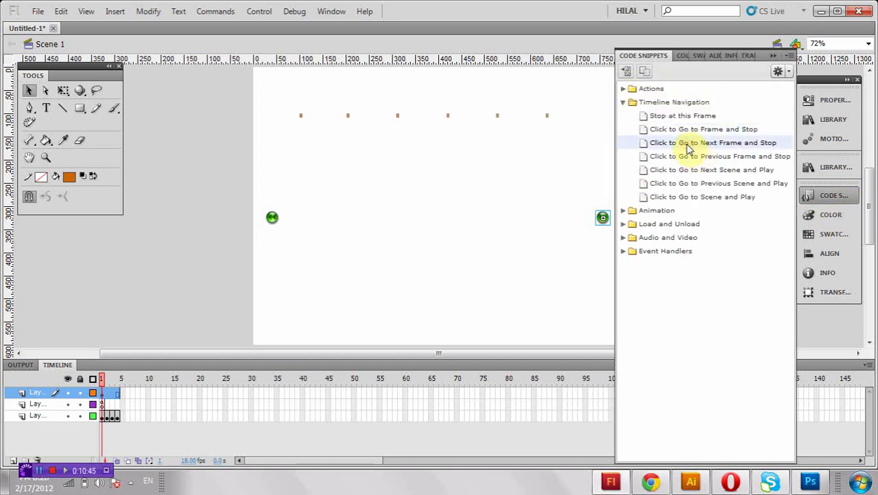
double_click(690, 149)
left_click(611, 24)
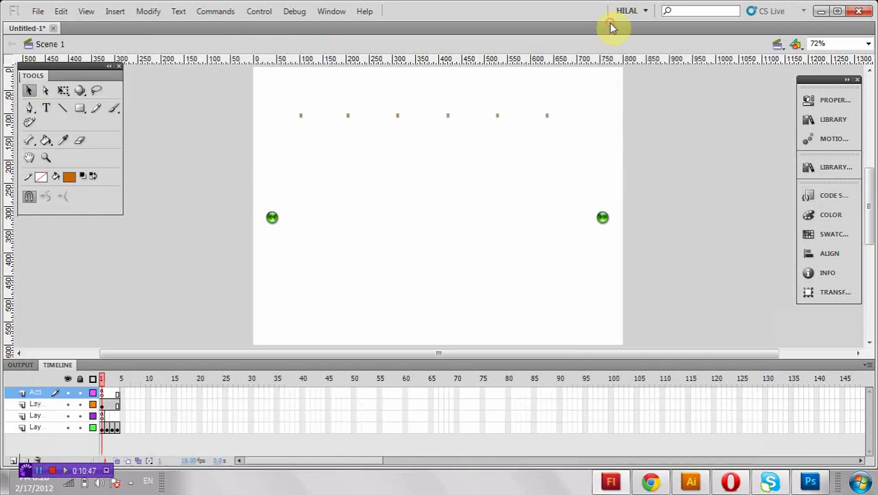
Step: Apply the "Click to Go to Previous Frame and Stop" code snippet to the rewind button
left_click(274, 218)
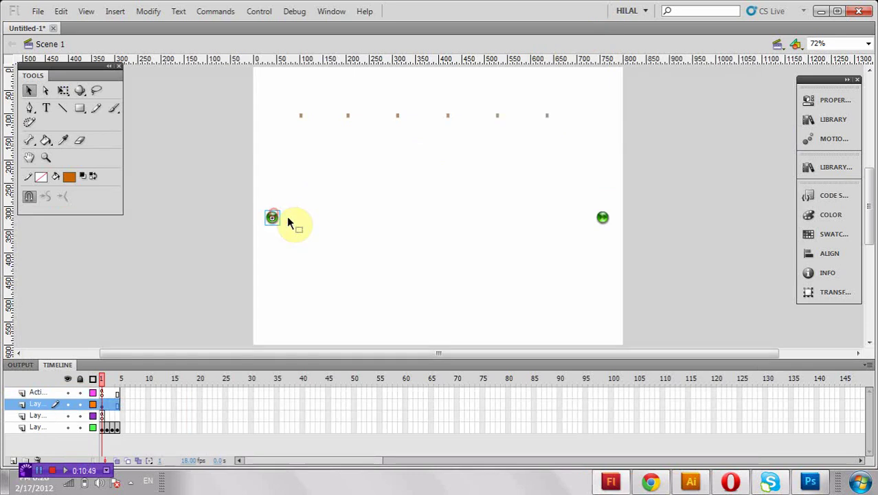
left_click(810, 194)
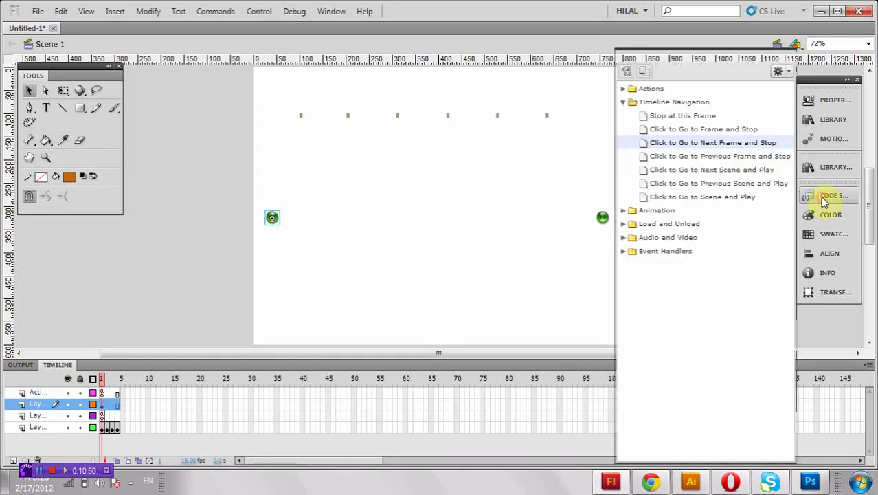
double_click(715, 157)
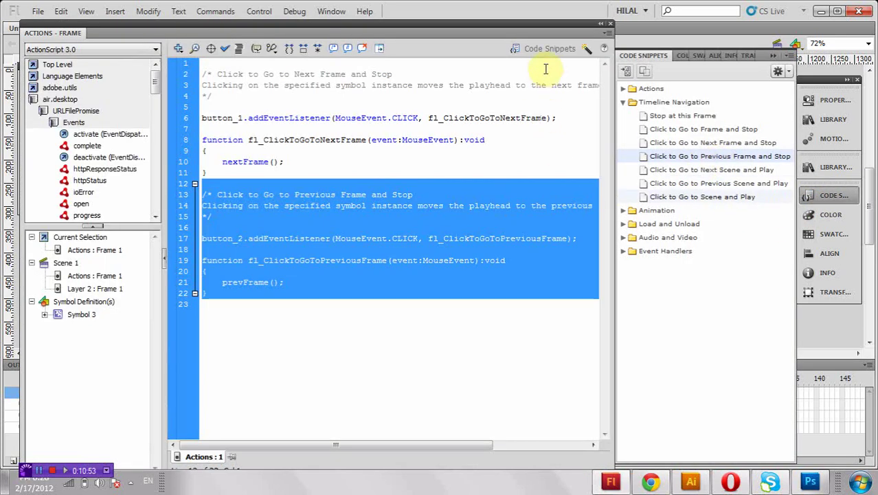
left_click(609, 25)
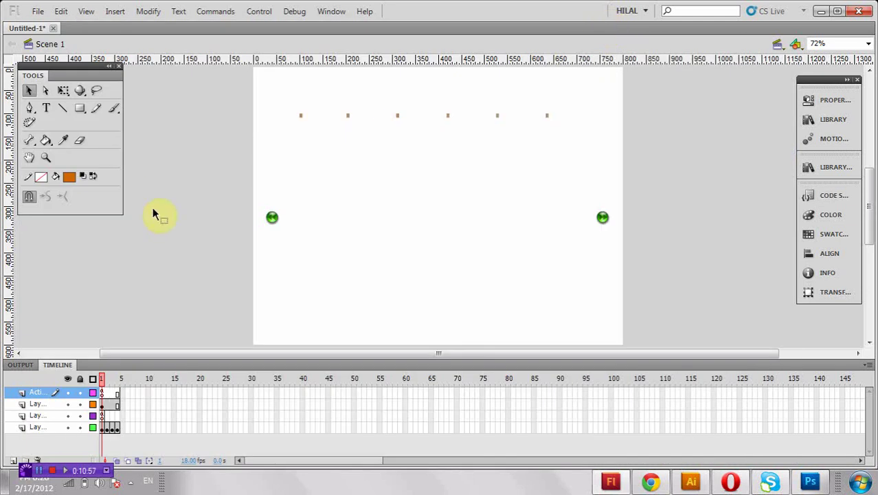
Step: Test the movie, stepping forward through all the pictures and back with the two buttons, and close the test
key("ctrl+Return")
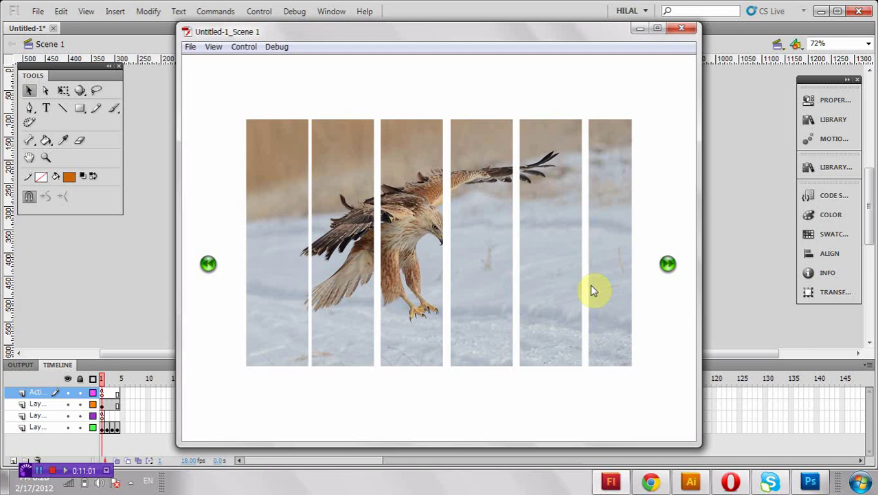
left_click(668, 266)
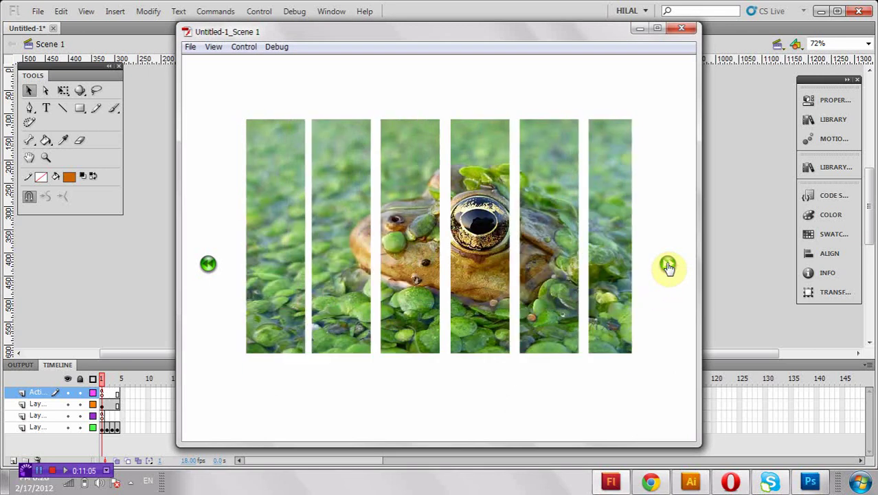
left_click(668, 266)
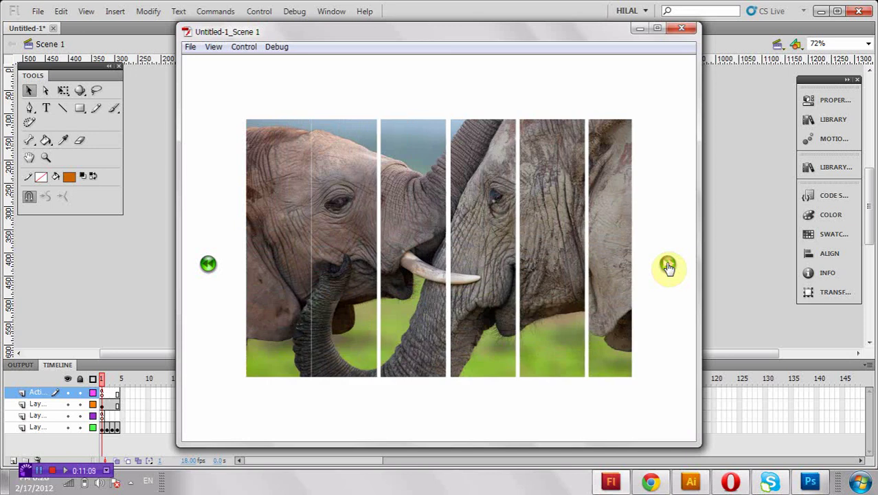
left_click(668, 266)
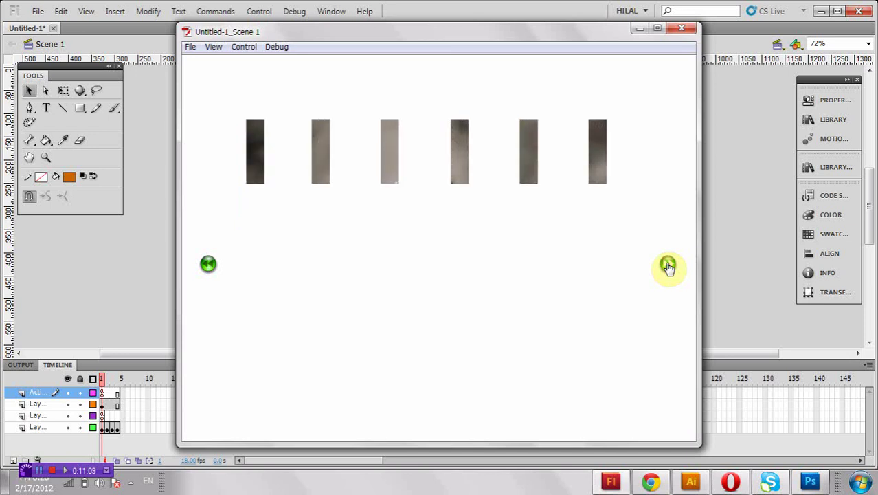
left_click(209, 265)
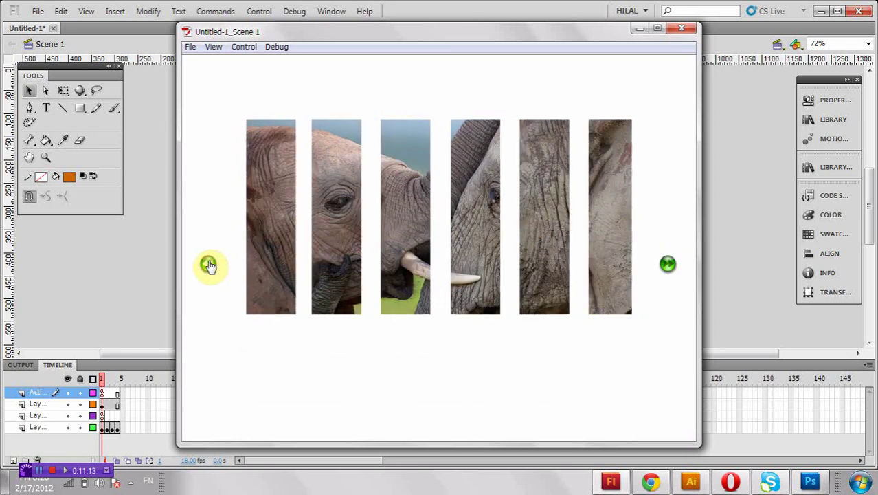
left_click(209, 266)
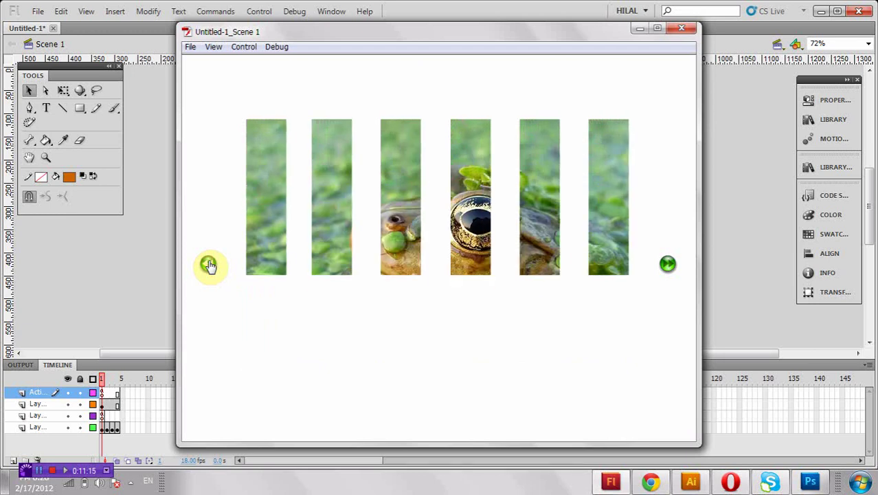
left_click(209, 266)
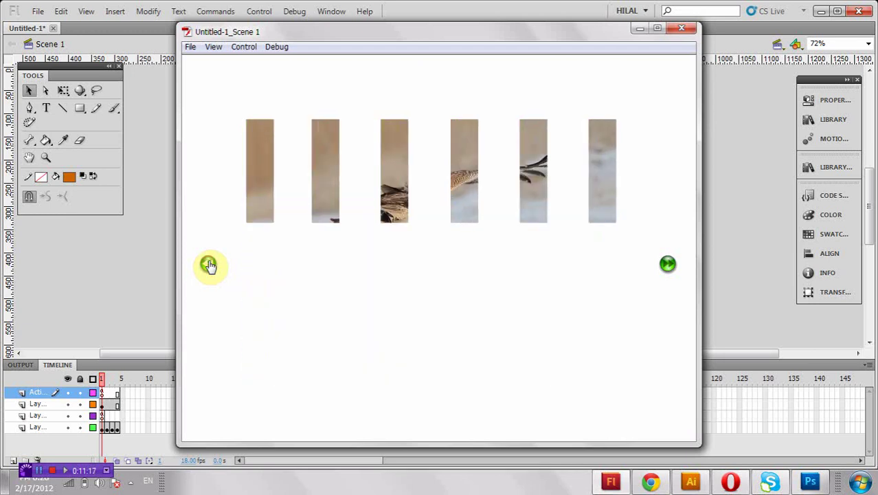
left_click(668, 266)
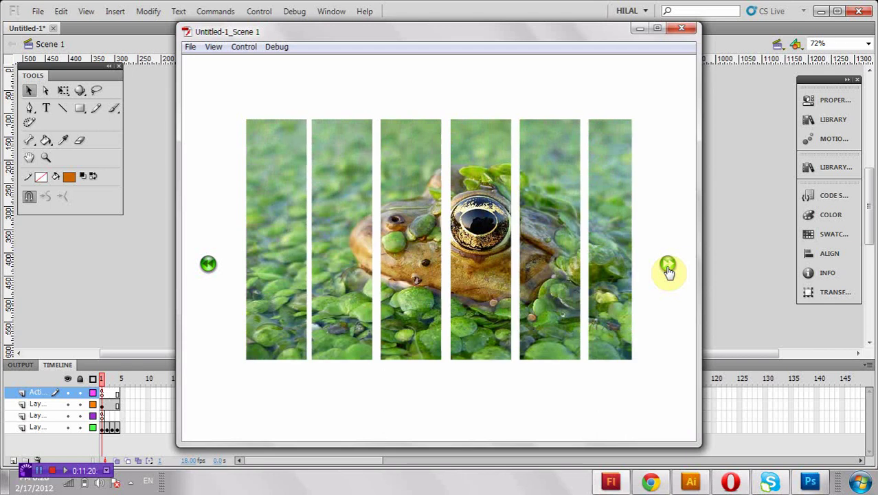
left_click(681, 29)
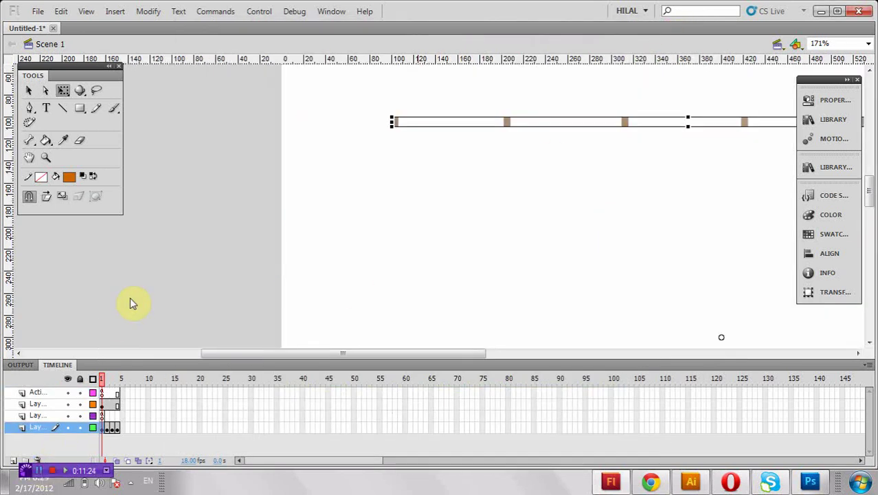
Step: Add a horizontal guide at about 350 px, below the fast-forward button, as a reference for enlarging the buttons
double_click(31, 157)
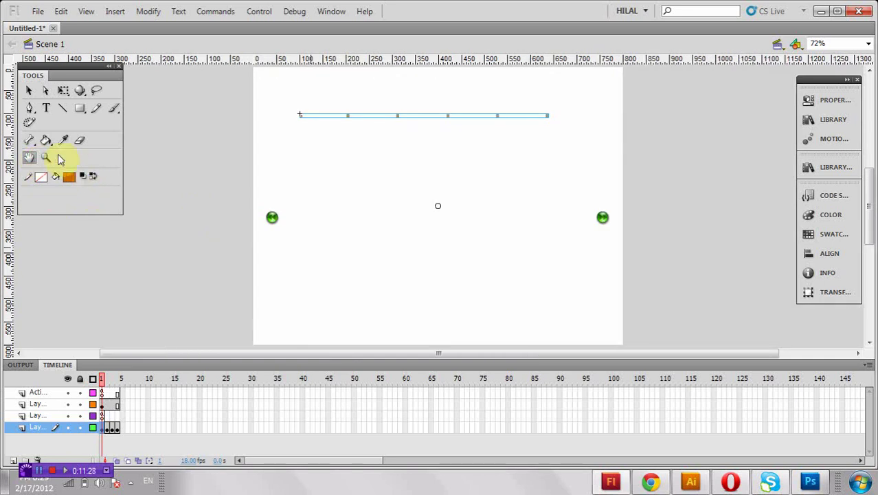
left_click(52, 157)
left_click_drag(546, 172, 640, 282)
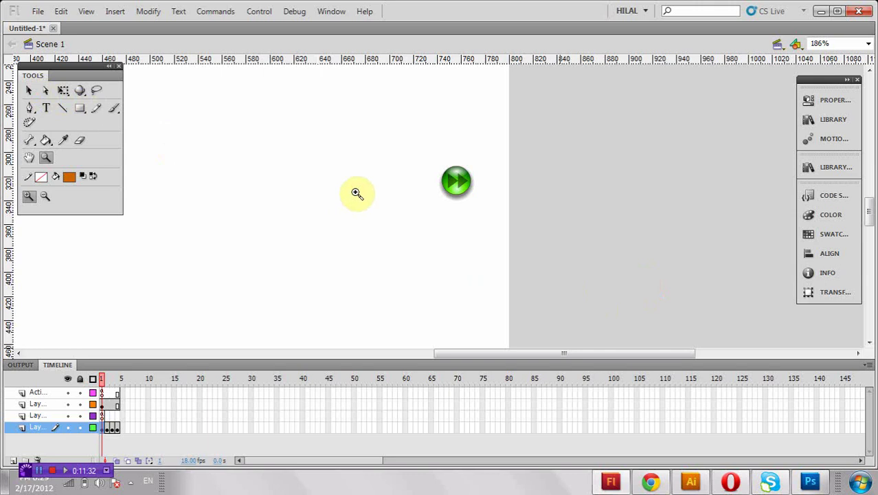
left_click(35, 89)
left_click_drag(141, 60, 170, 217)
Step: Enlarge the fast-forward button about its centre to about 95 px wide, its circle reaching the guide, and shift it inward to about x 710 px
left_click(449, 185)
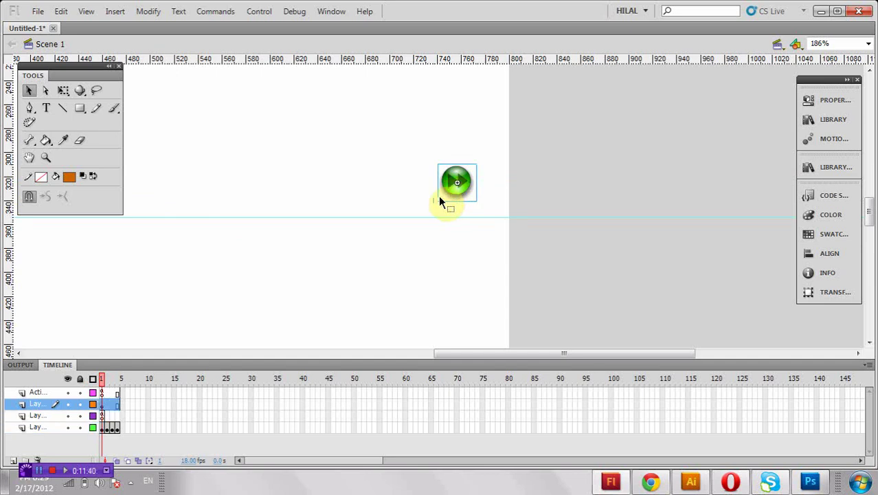
left_click(63, 92)
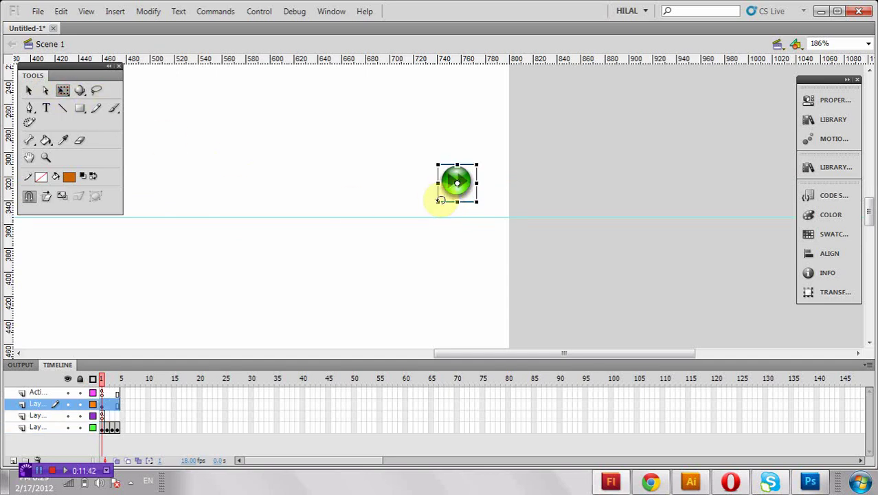
left_click_drag(435, 201, 398, 251)
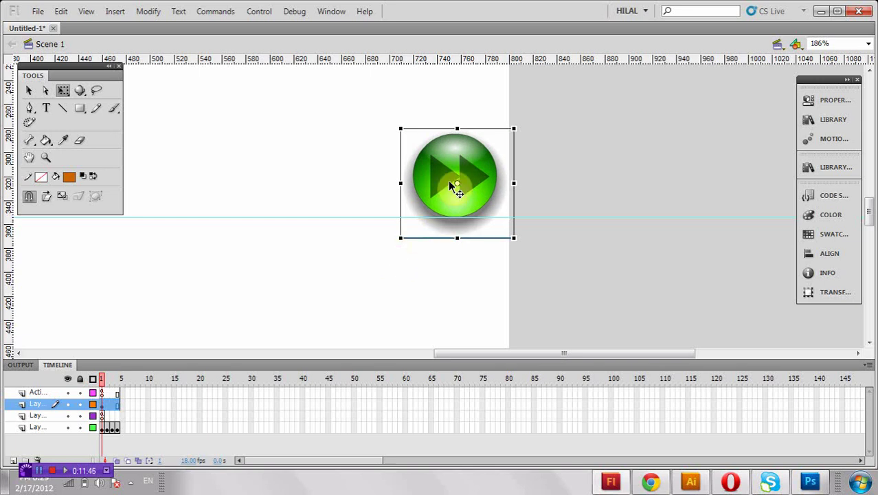
left_click_drag(450, 182, 398, 183)
Step: Enlarge the rewind button about its centre to about 92 px wide, its circle reaching the guide, and shift it inward to about x 90 px
left_click_drag(149, 261, 823, 283)
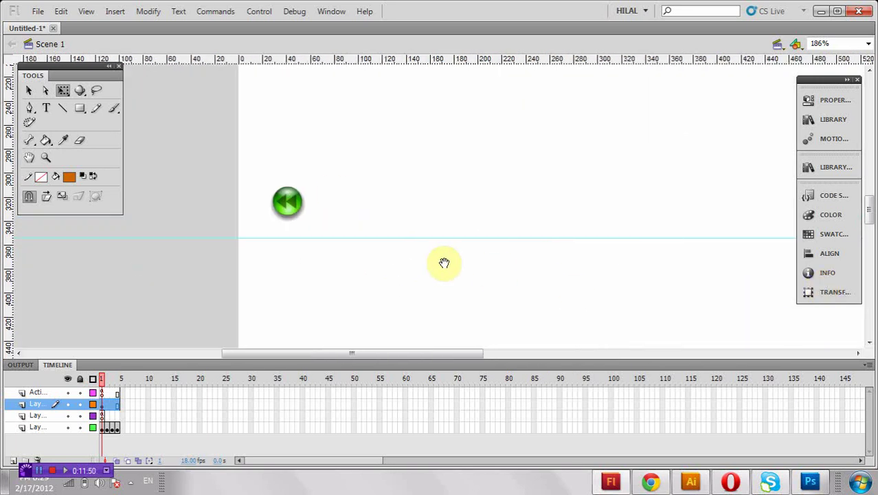
left_click(290, 201)
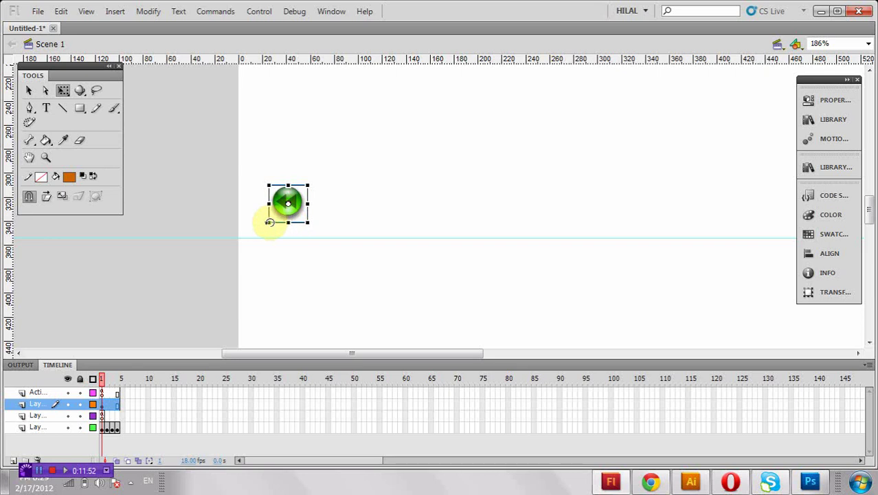
left_click_drag(269, 222, 229, 256)
left_click_drag(278, 204, 335, 203)
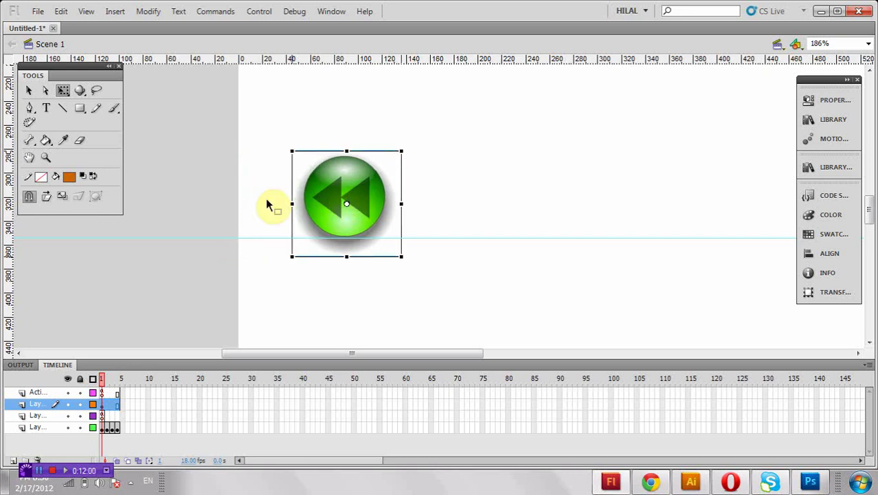
Step: Move the rewind button outward to about x 70 px and the fast-forward button outward to about x 735 px, keeping both on the guide
double_click(29, 158)
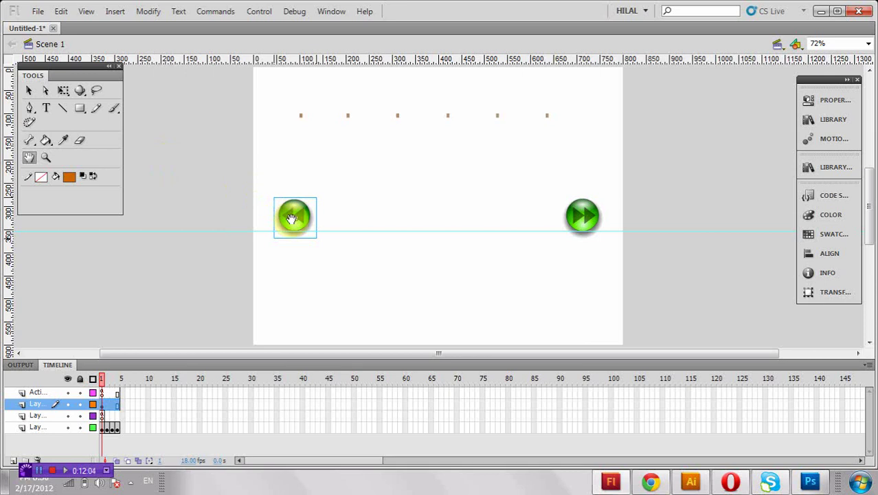
left_click(31, 91)
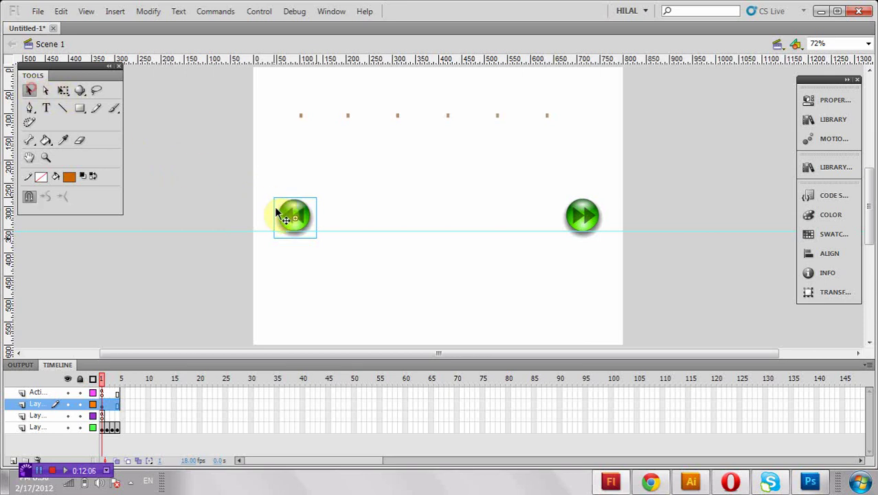
left_click_drag(279, 213, 250, 205)
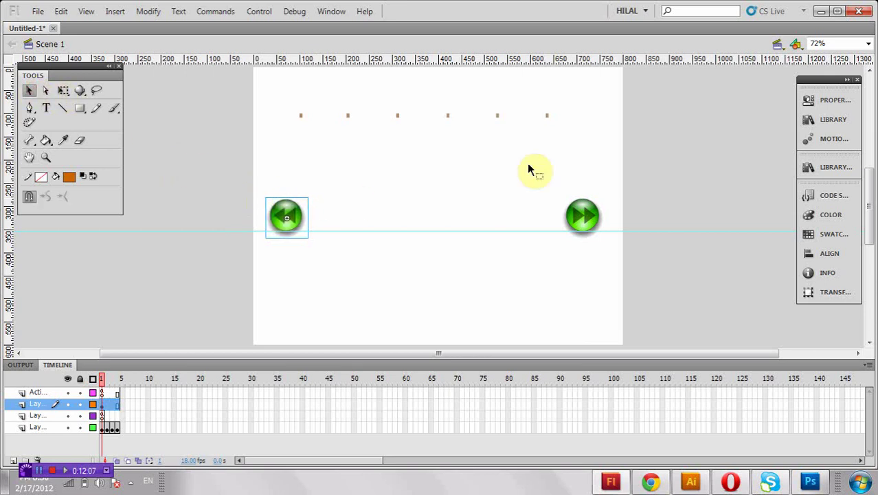
left_click(587, 209)
left_click_drag(607, 206, 627, 189)
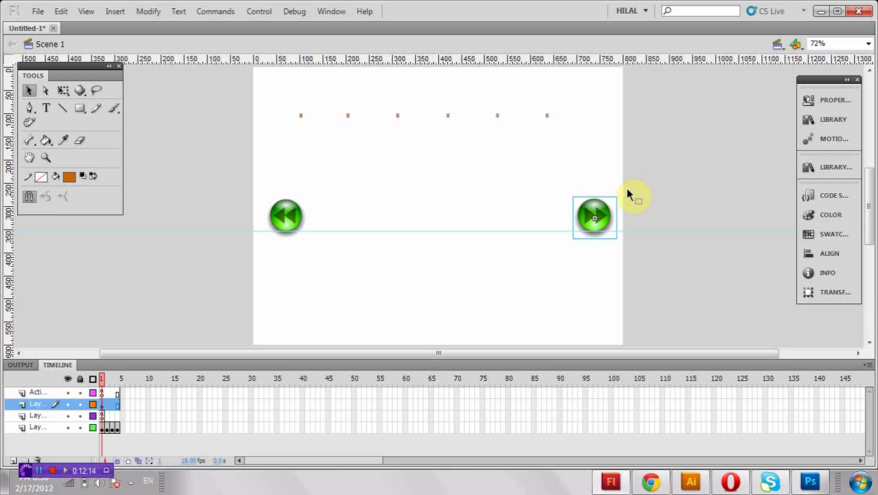
Step: Test the movie with the enlarged buttons and step forward through all four pictures
key("ctrl+Return")
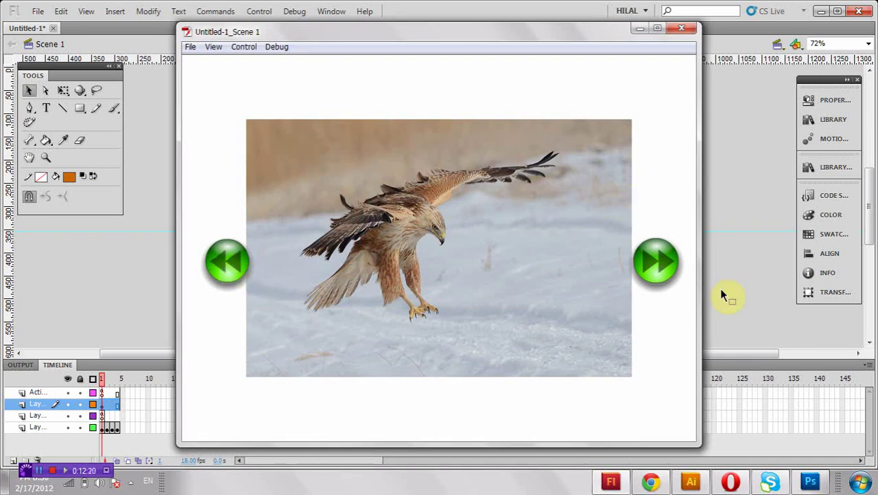
left_click(672, 264)
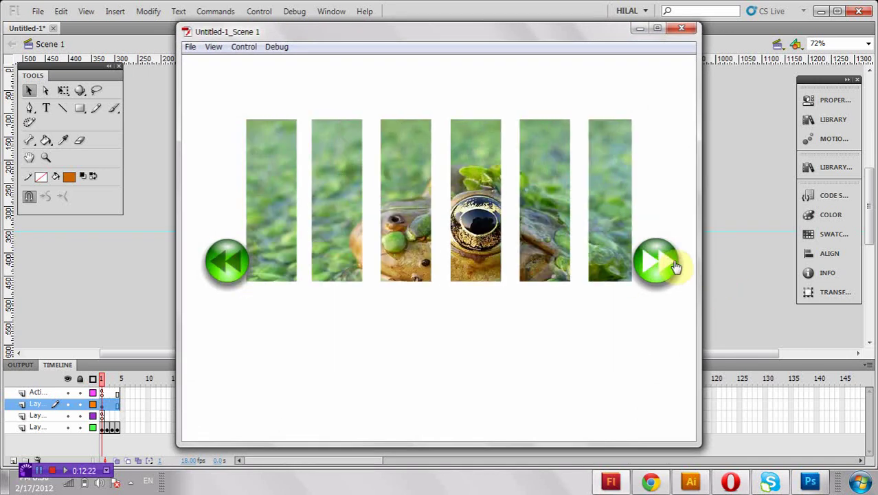
left_click(675, 266)
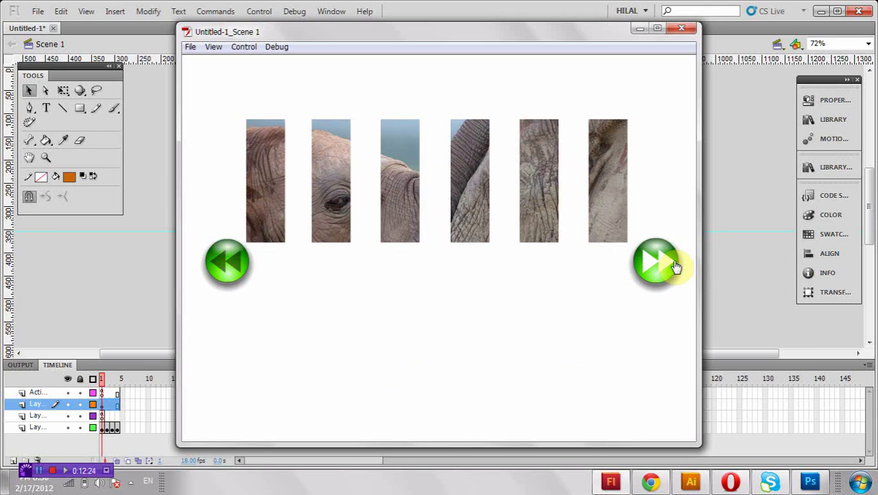
left_click(674, 266)
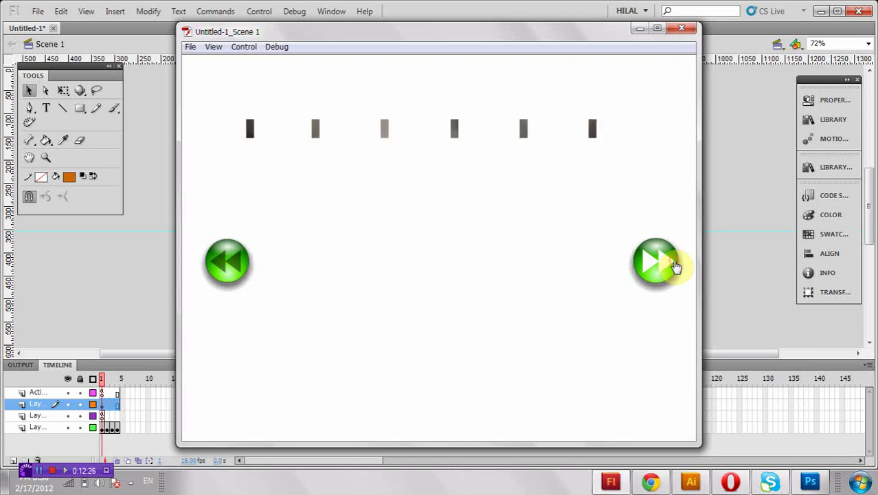
Step: Close the movie test and shift the rewind button outward to about x 60 px
left_click(682, 28)
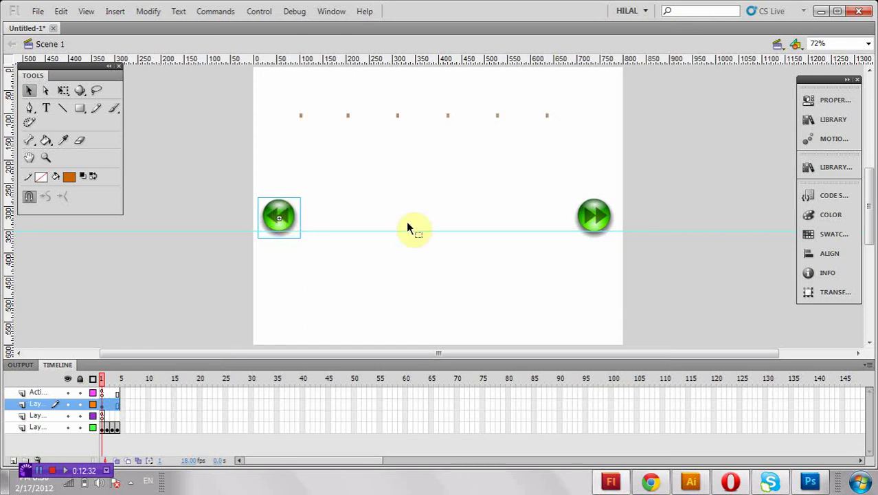
left_click(719, 201)
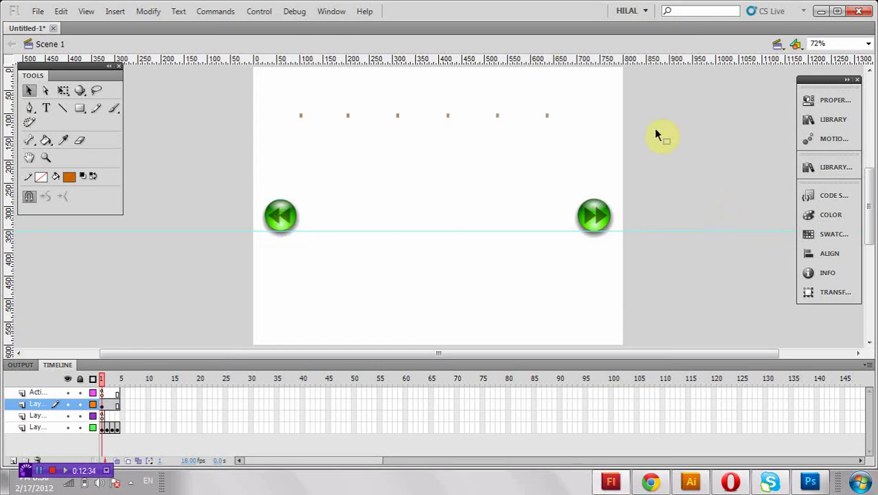
Step: Change the document's stage background colour to dark grey
left_click(838, 99)
left_click(672, 325)
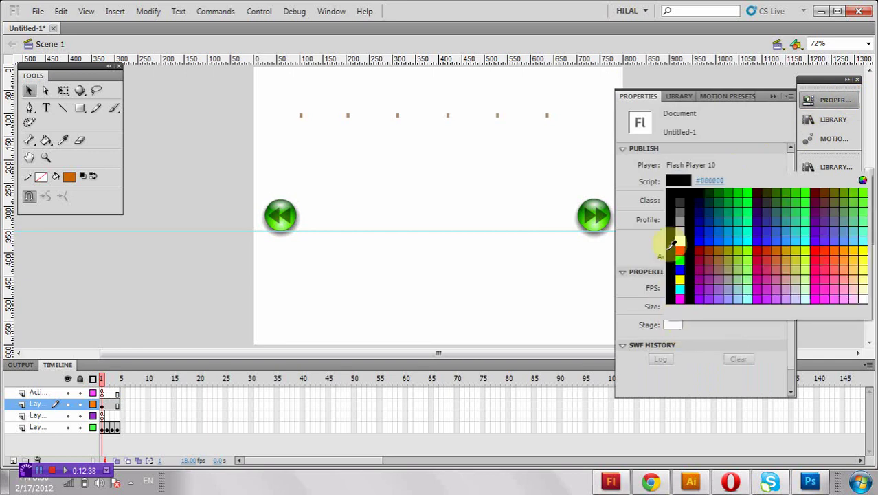
left_click(686, 198)
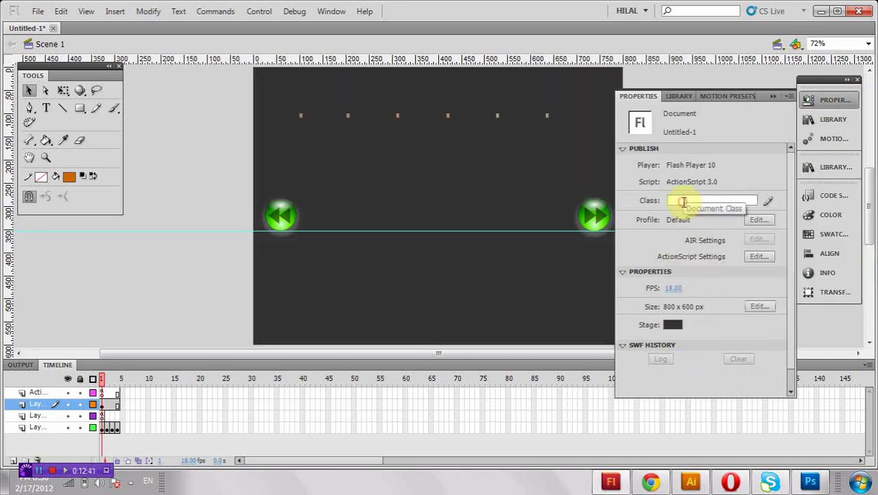
left_click(773, 97)
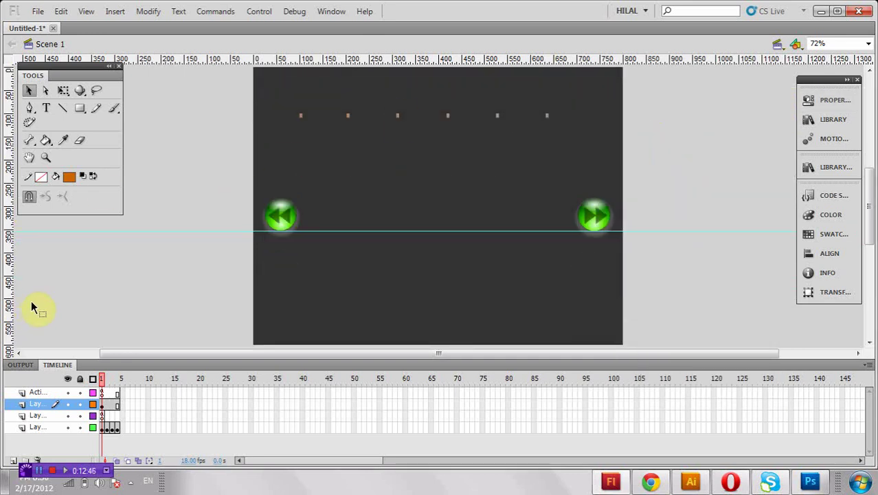
Step: Test the movie on the dark background, stepping through the pictures with the fast-forward and rewind buttons, and close the test
key("ctrl+Return")
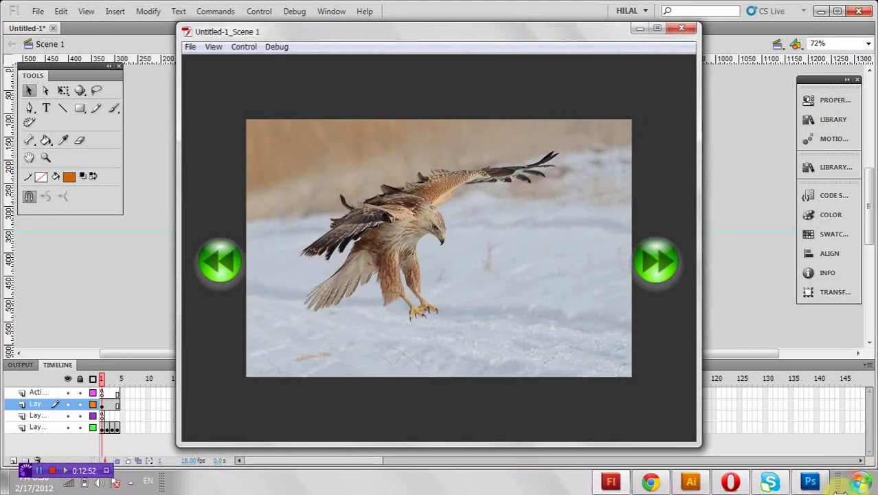
left_click(659, 262)
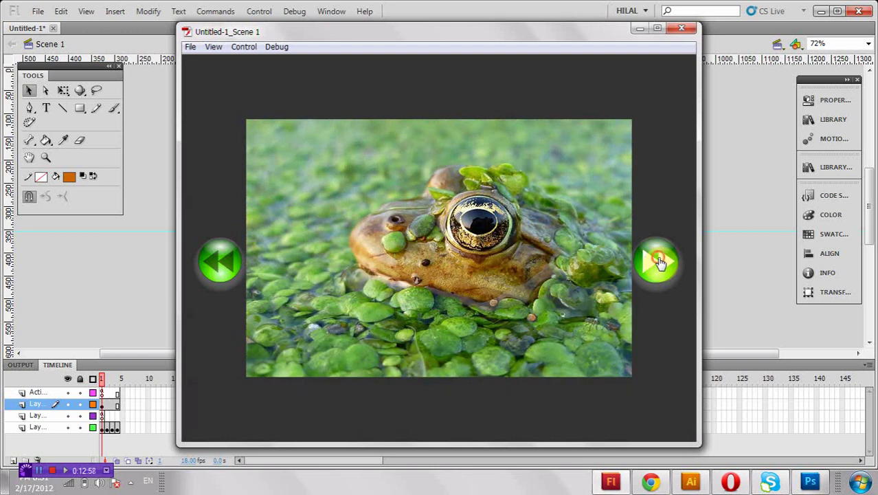
left_click(659, 262)
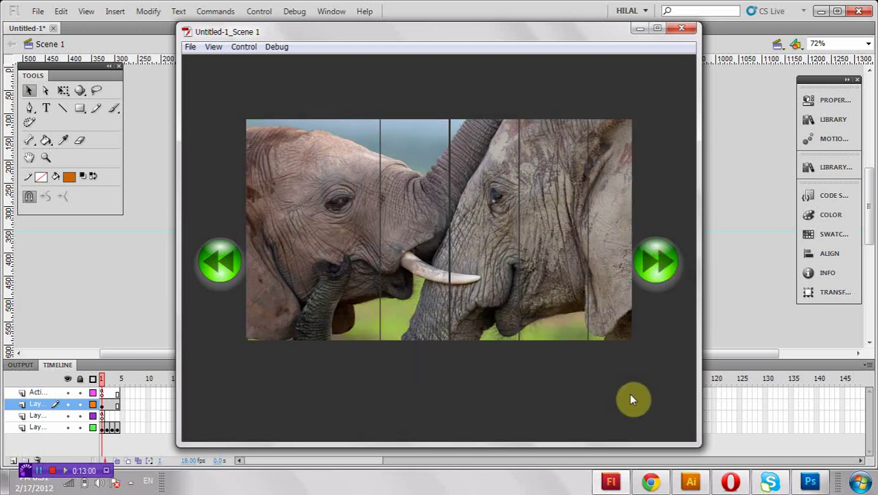
left_click(235, 264)
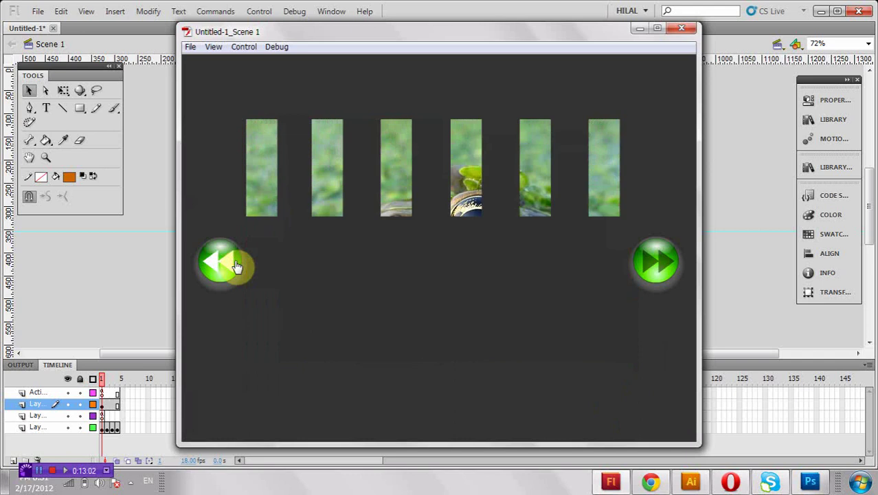
left_click(650, 262)
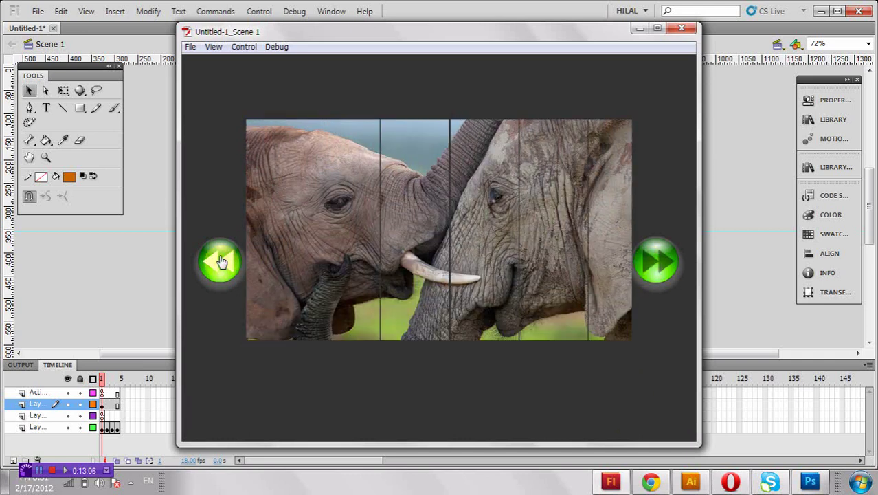
left_click(221, 261)
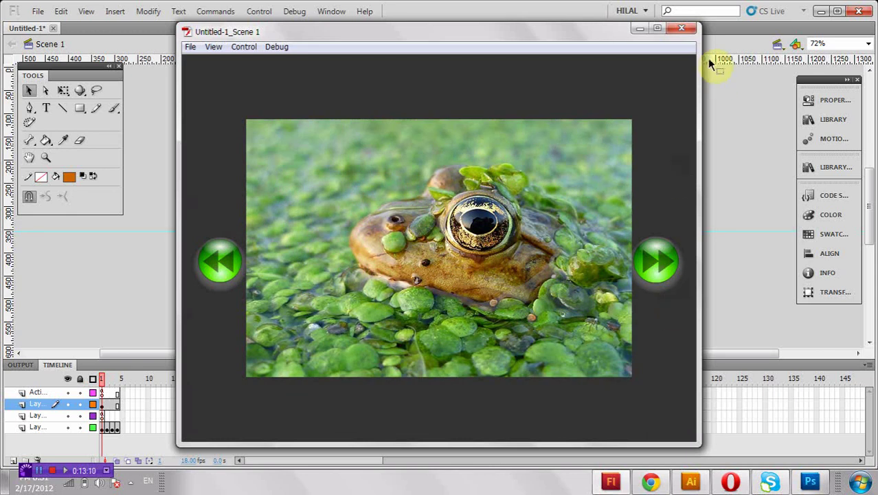
left_click(685, 31)
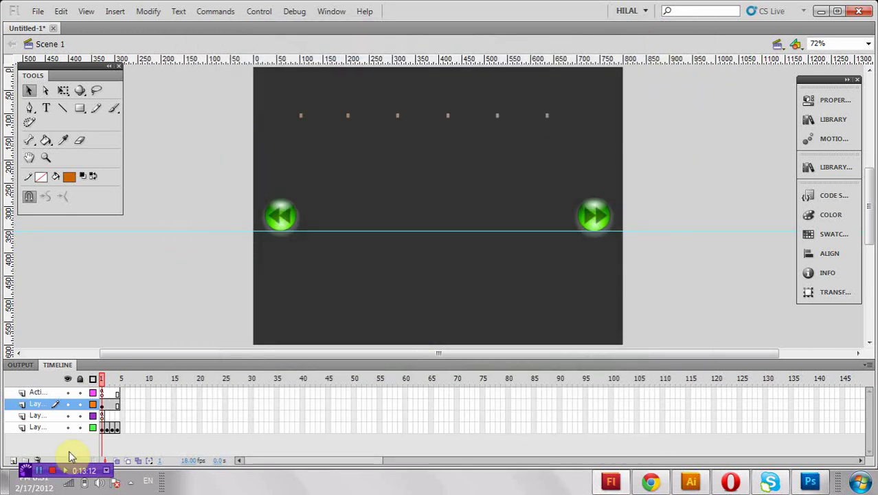